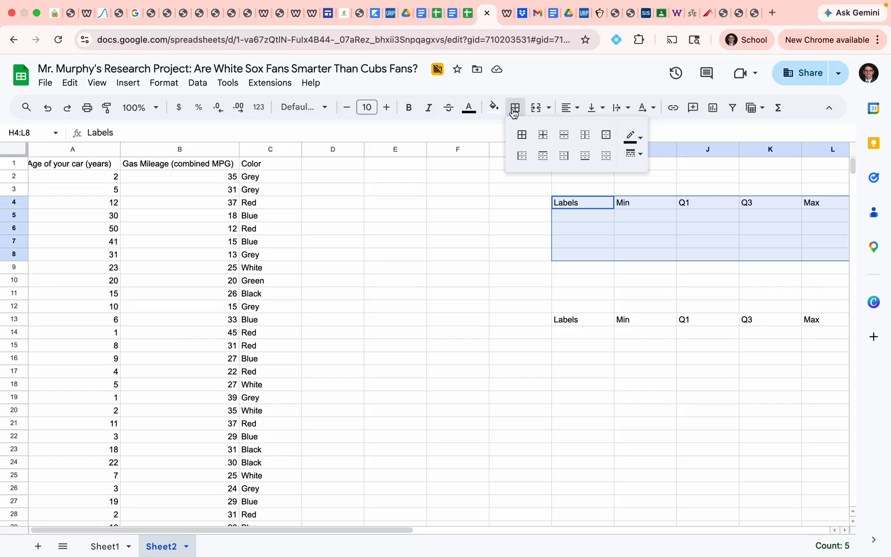
- Apply a border around only the outside of the first labels table, H4:L8, clearing the inner gridline borders
left_click(522, 134)
left_click(605, 135)
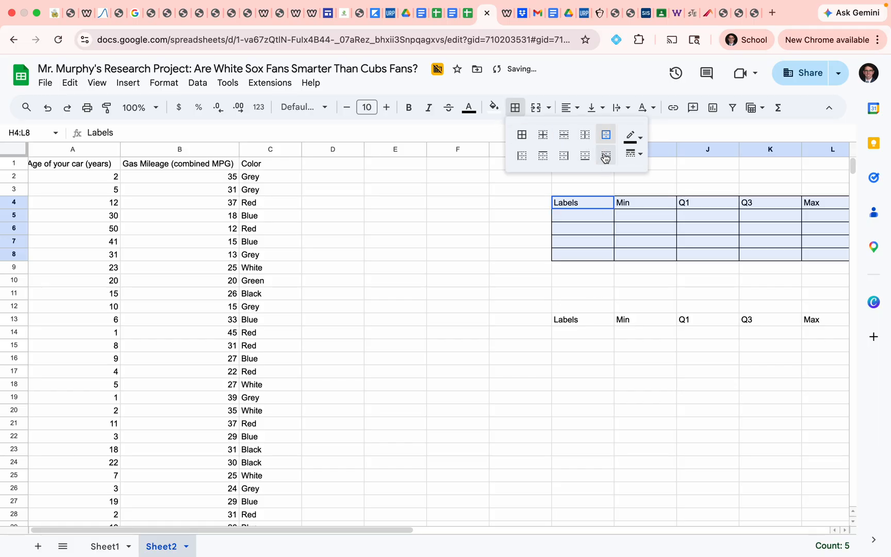
left_click(605, 156)
left_click(606, 135)
- Apply an outer border to the second labels table, covering the range H13:L19
left_click(567, 319)
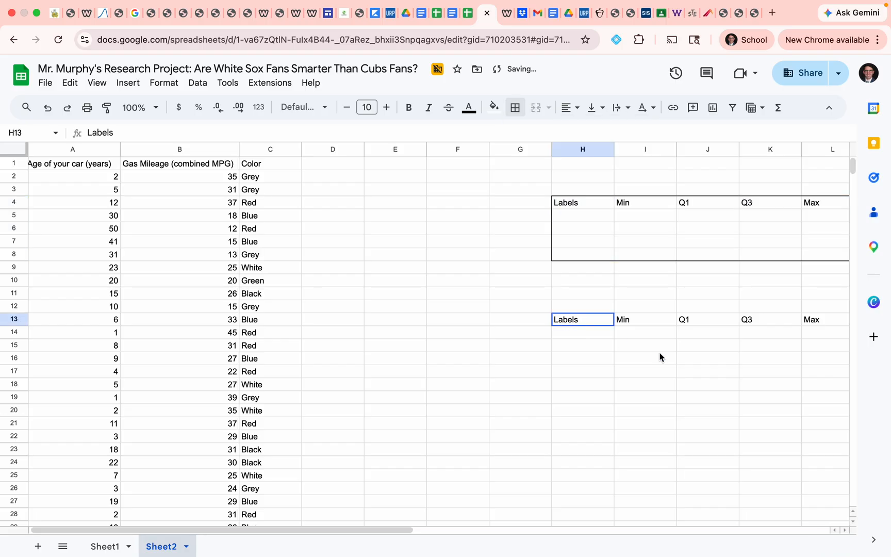
left_click_drag(660, 357, 813, 406)
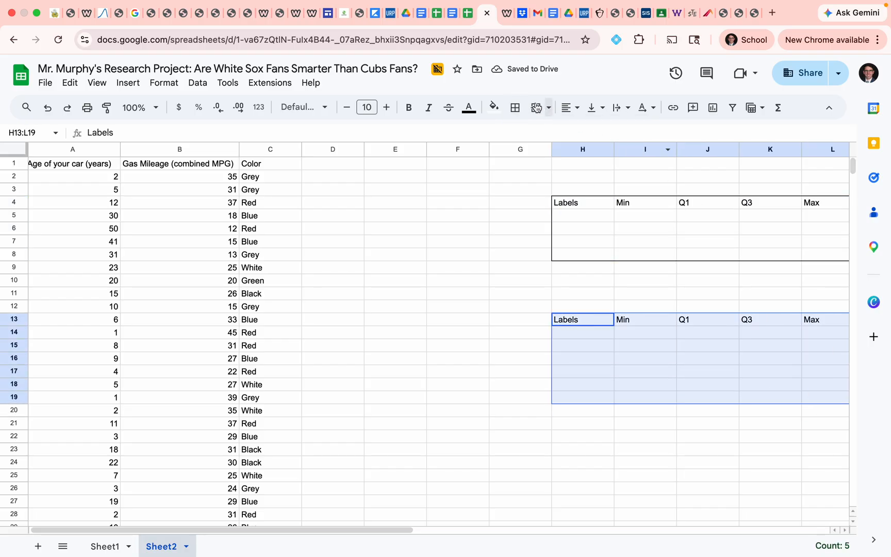
left_click(515, 107)
left_click(604, 135)
left_click(458, 267)
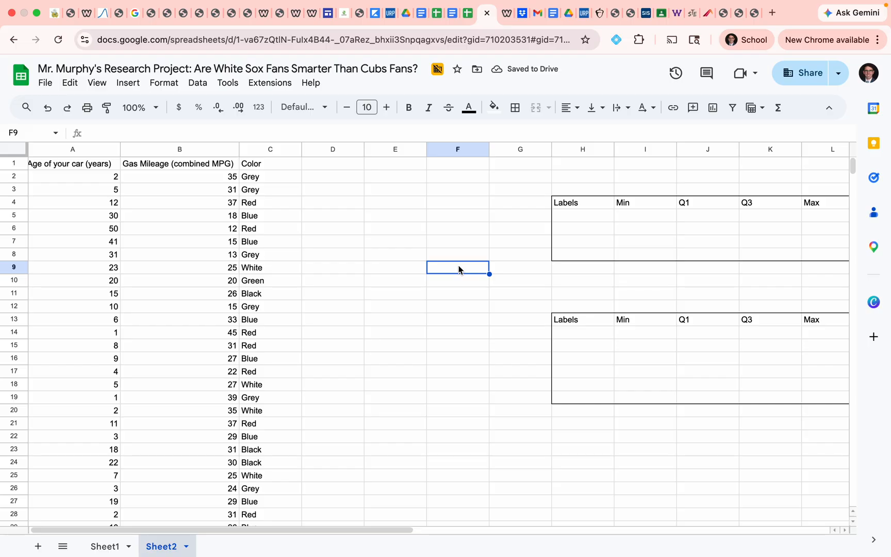
- Fill the header rows of both tables, H4:L4 and H13:L13, with light grey
left_click_drag(584, 203, 843, 200)
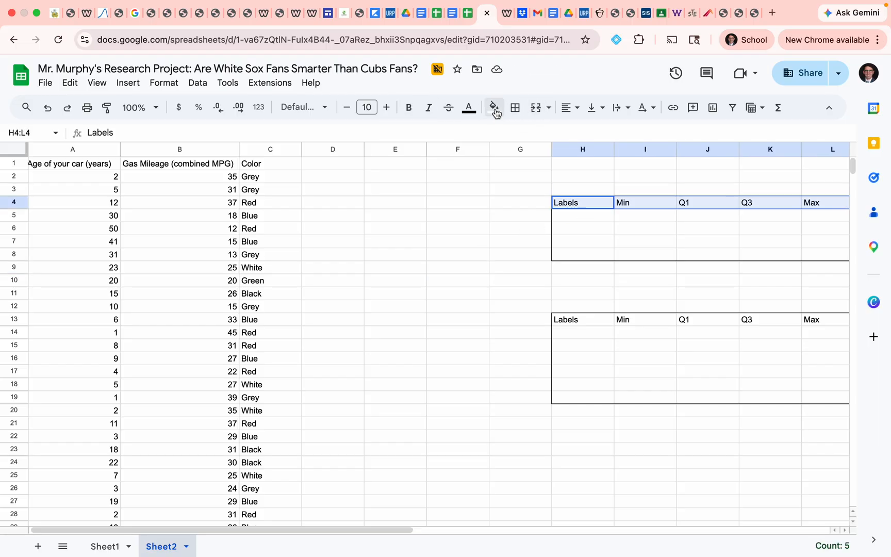
left_click(493, 107)
left_click(585, 155)
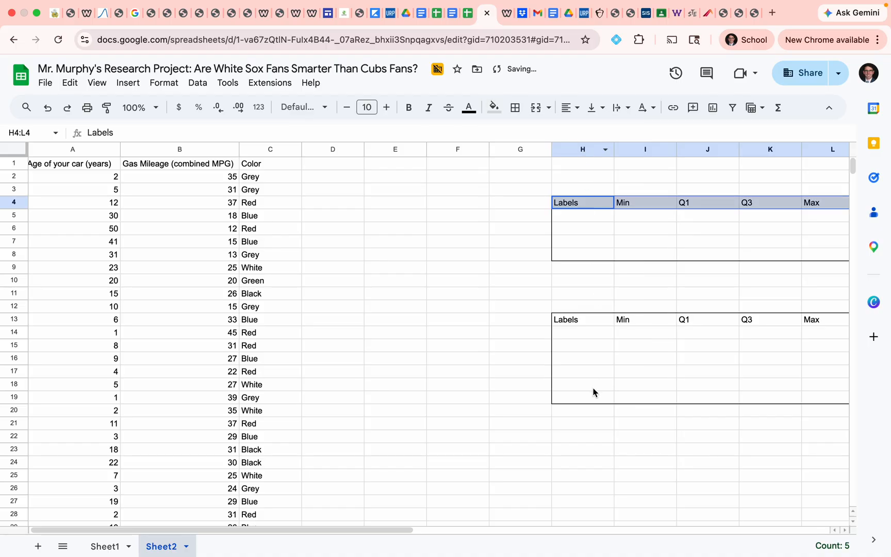
left_click_drag(591, 319, 814, 329)
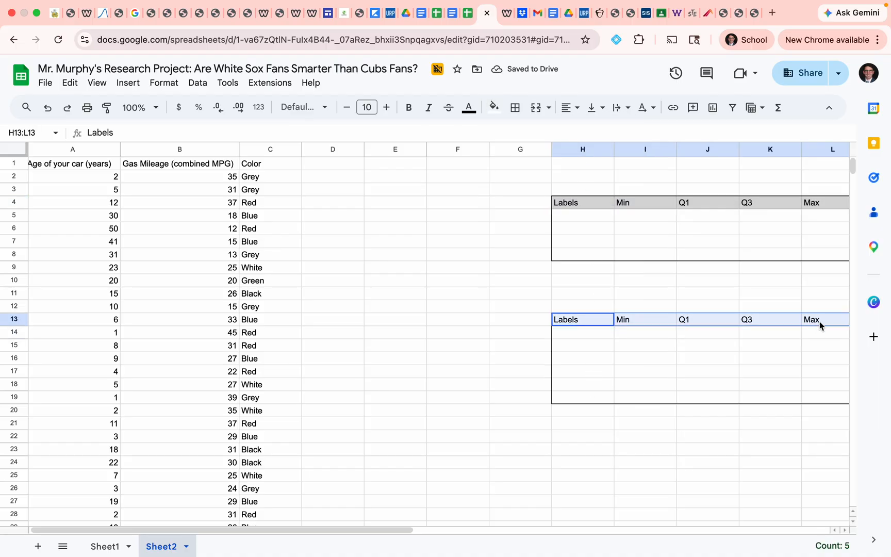
left_click(494, 107)
left_click(579, 155)
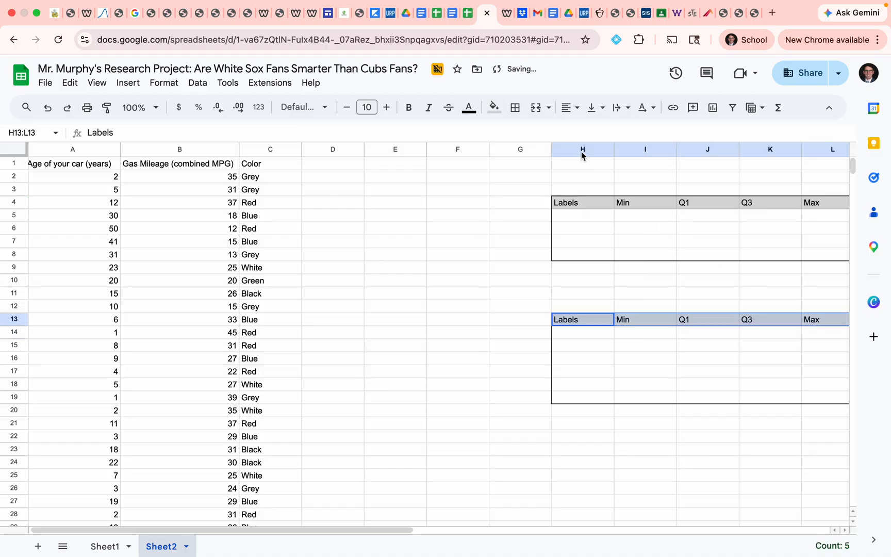
left_click(477, 278)
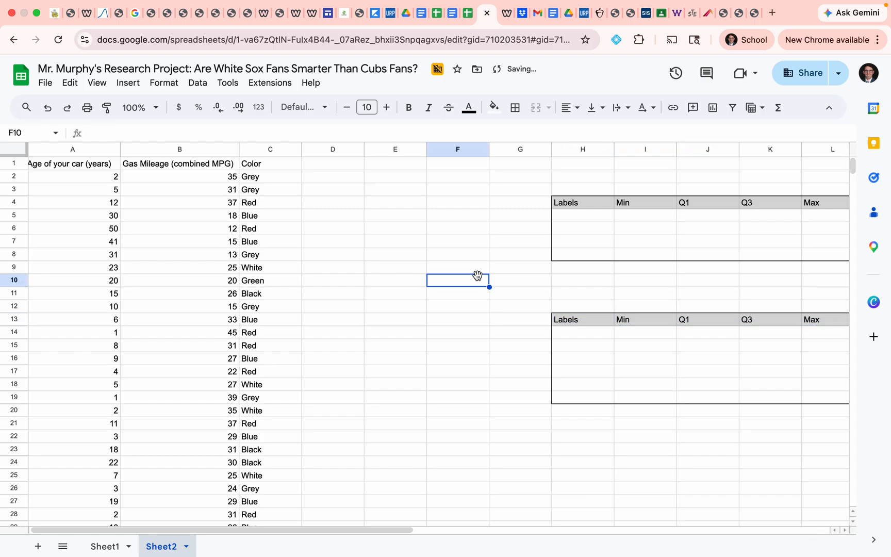
- Enter the research question "Do newer cars get better MPG" in cell E4
left_click(459, 215)
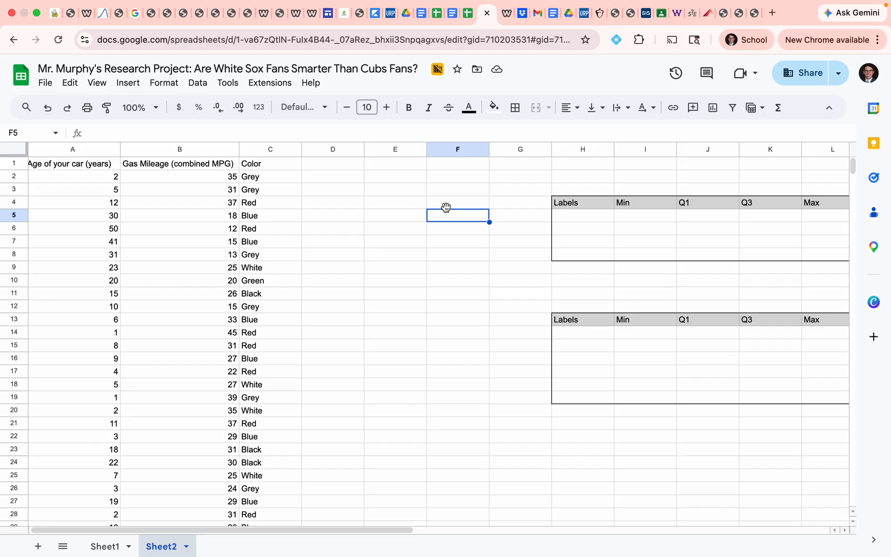
left_click(408, 206)
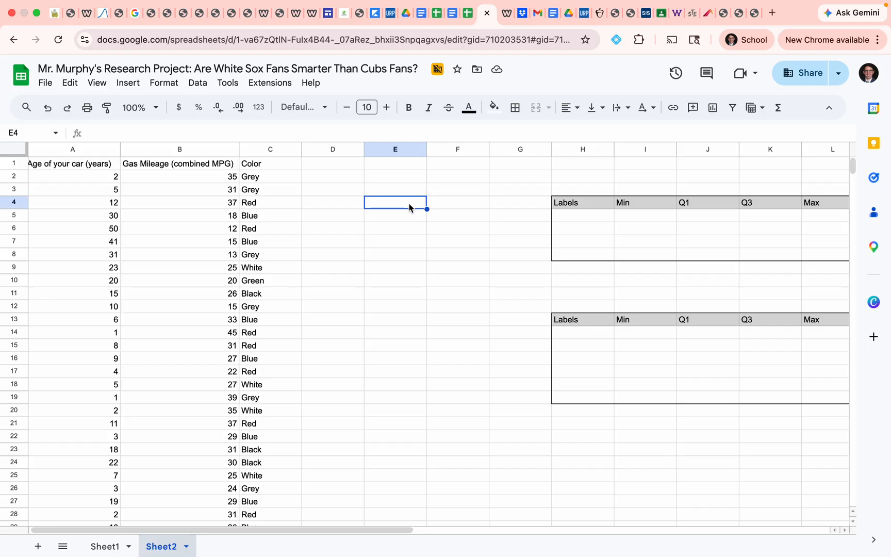
type("Do older")
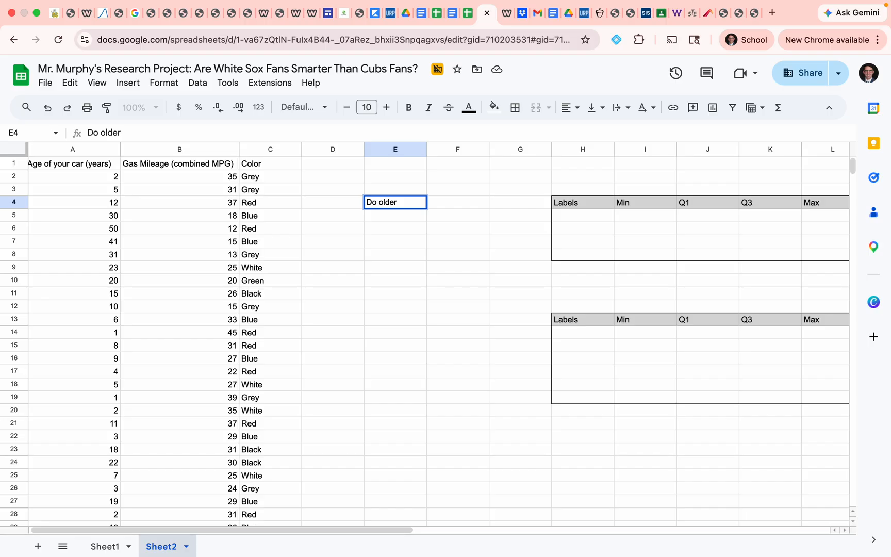
key("BackSpace")
key("BackSpace")
key("BackSpace")
key("BackSpace")
key("BackSpace")
type("newwer car")
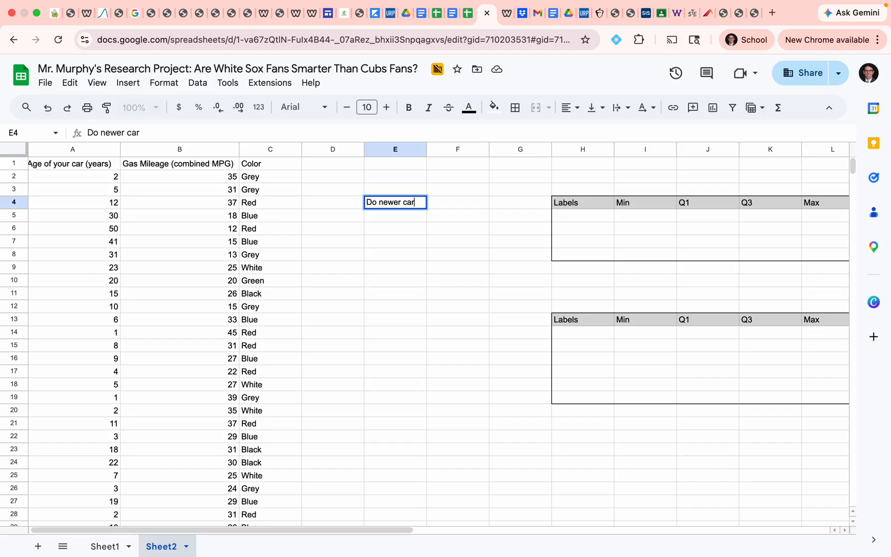
type("s get better GP")
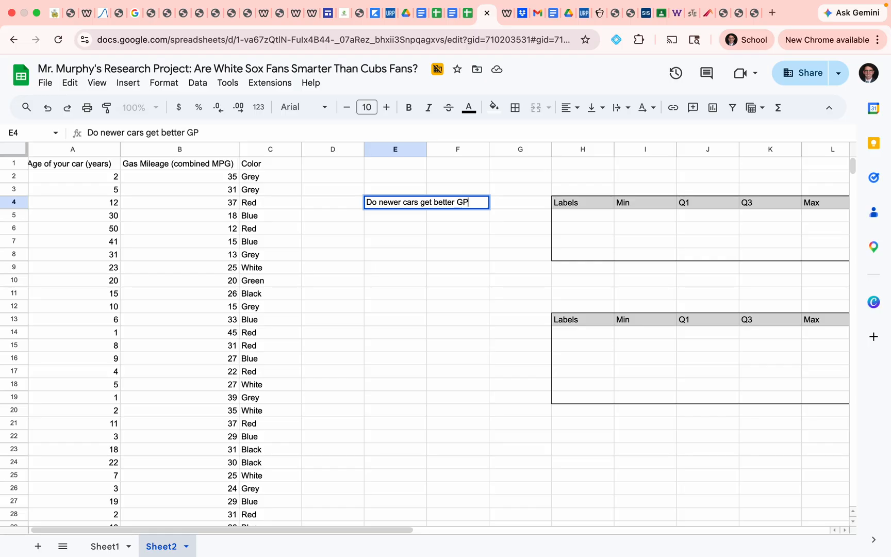
type("MA")
key("BackSpace")
key("BackSpace")
type("MPG")
key("Return")
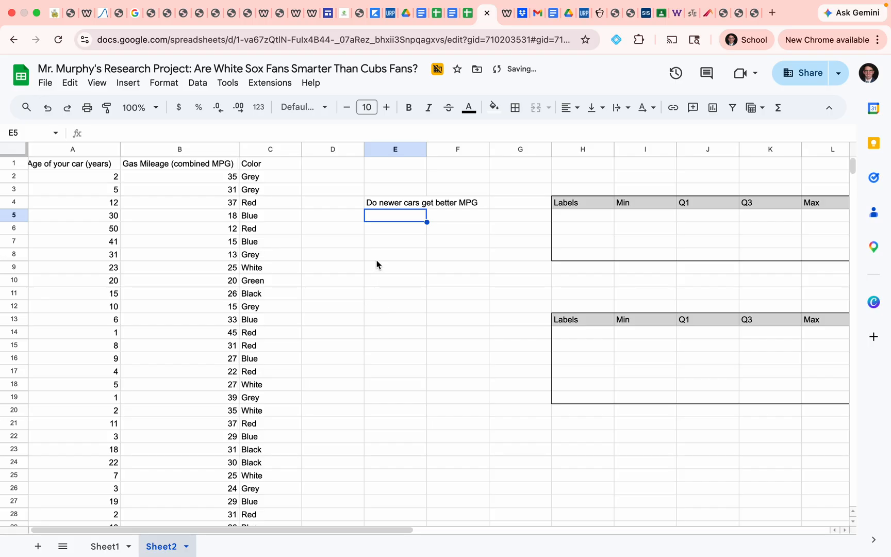
- Enter the variable notes "Ind: Age" in E6 and "Dep: MPG" in E7
key("Down")
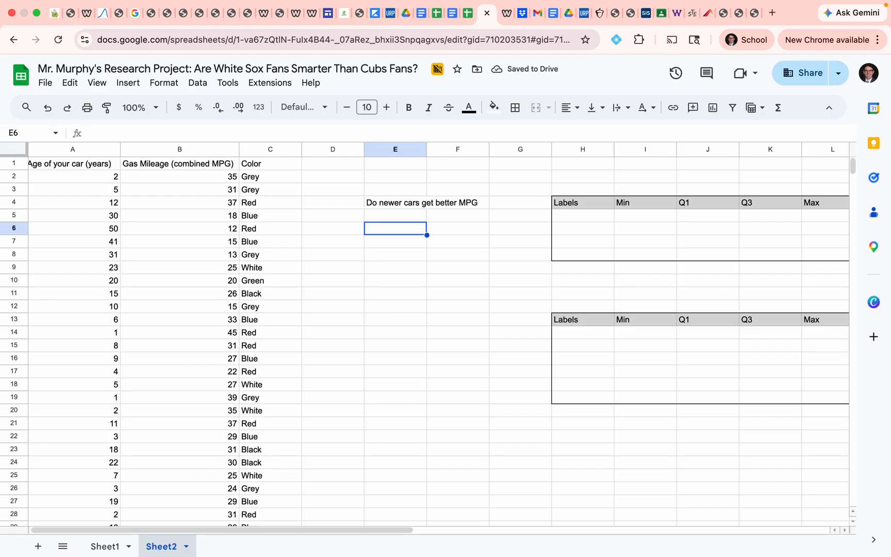
type("Ind:")
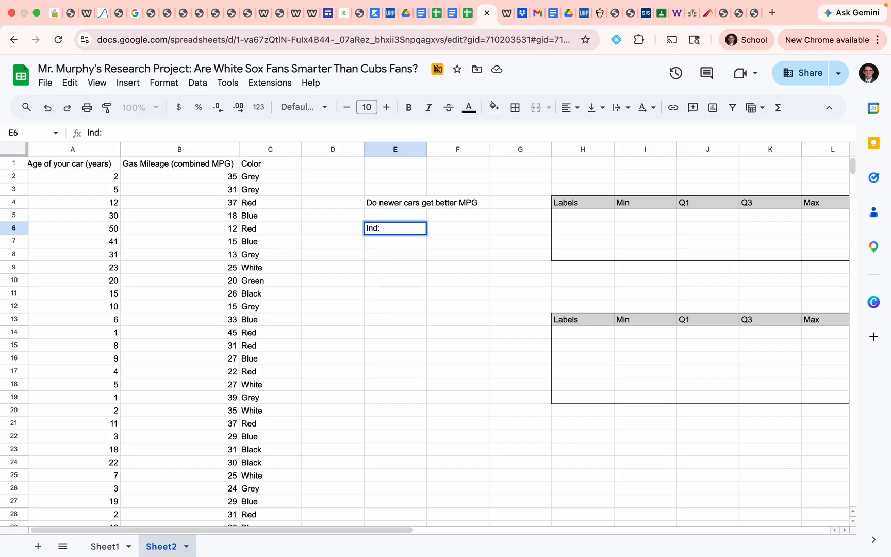
type(" Age")
key("Return")
type("De")
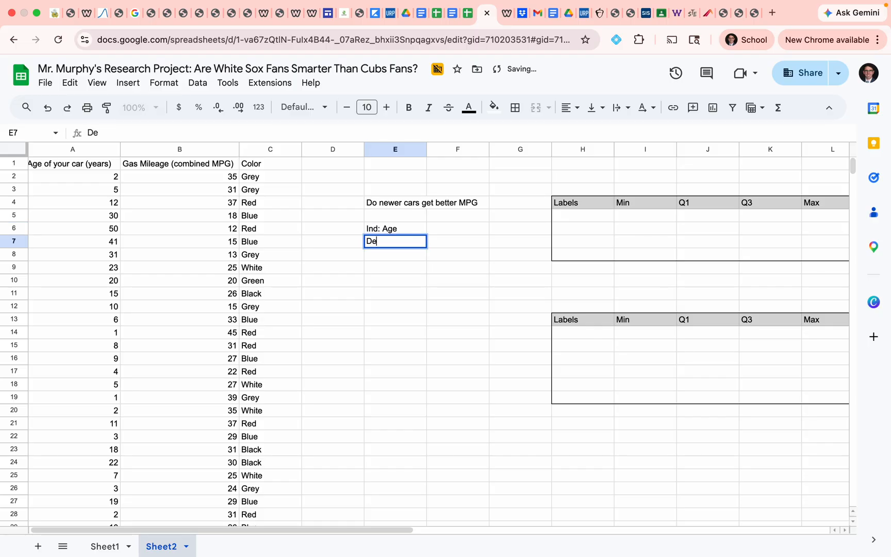
type("p: MGP")
key("BackSpace")
key("BackSpace")
type("PG")
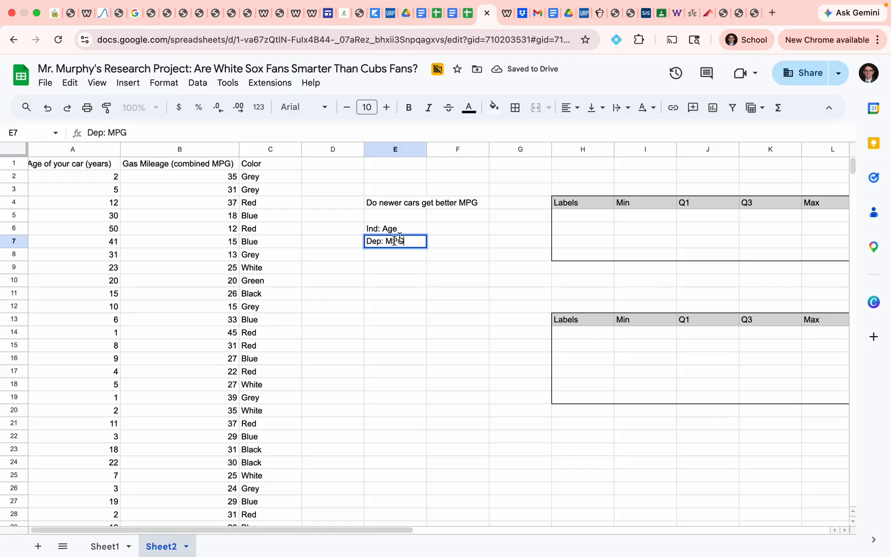
- Add axis letters to the variable notes so they read "Ind (x): Age" and "Dep (y): MPG"
left_click(408, 227)
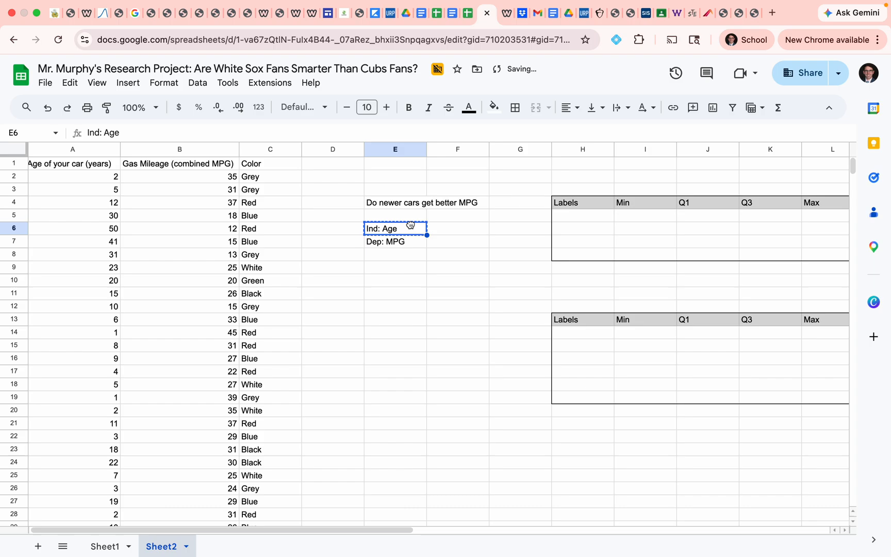
double_click(375, 229)
type("(x)")
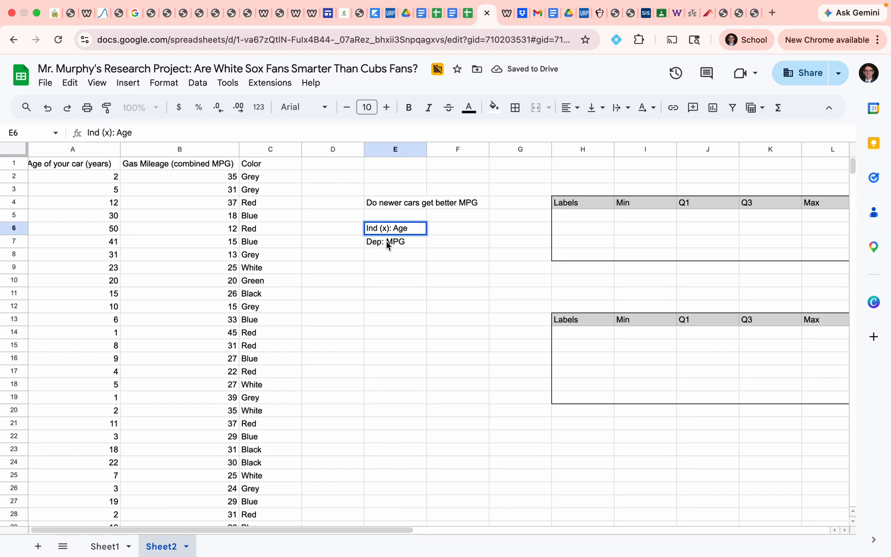
double_click(387, 242)
type("(")
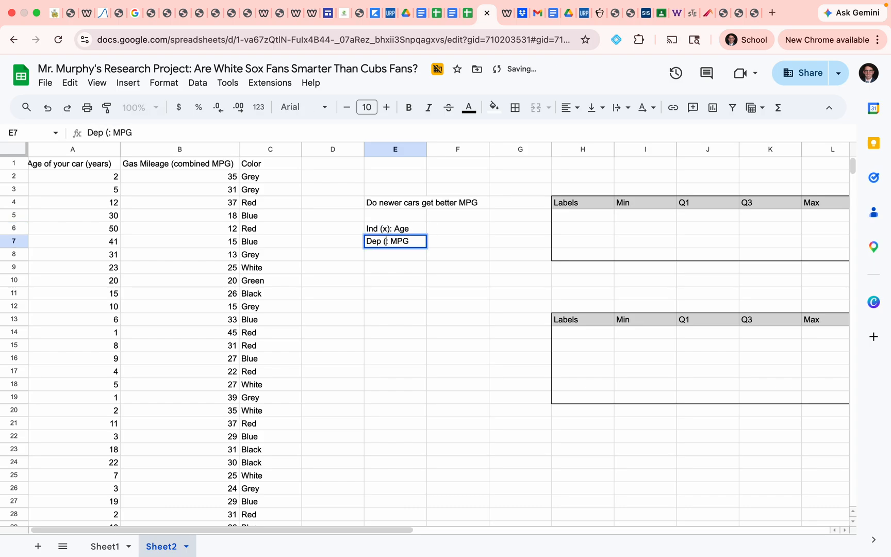
type("y)")
left_click(468, 251)
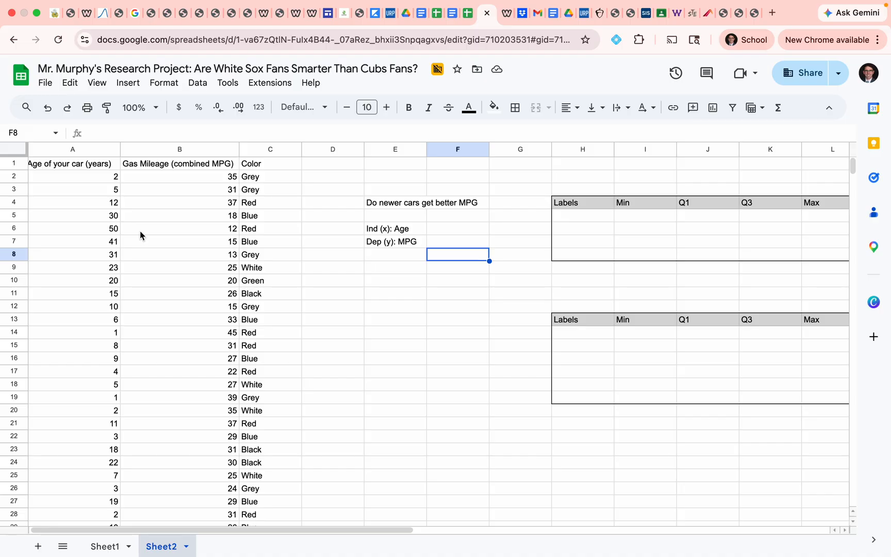
- Try sorting the whole sheet A to Z by the car age column, and undo it
left_click(112, 151)
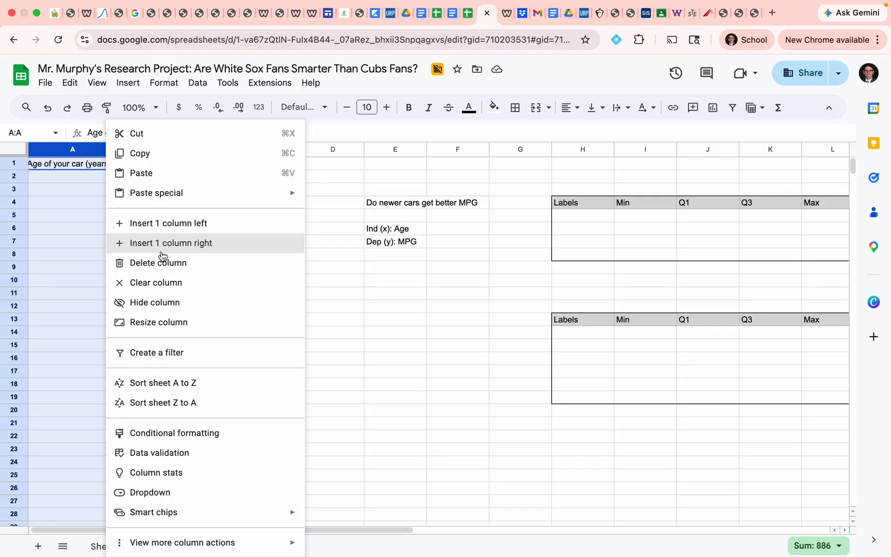
left_click(226, 383)
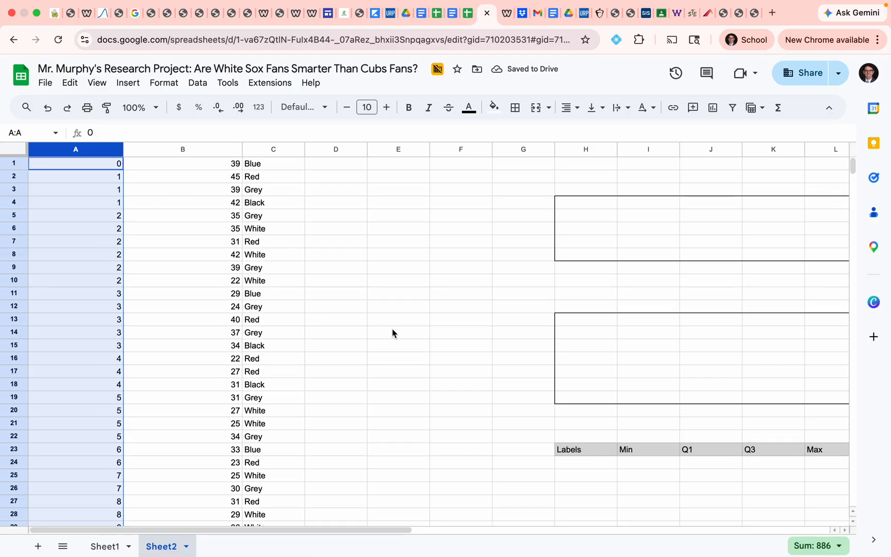
key("ctrl+z")
- Sort the sheet A to Z by the car age column, undo the sort once, and redo it
left_click(103, 150)
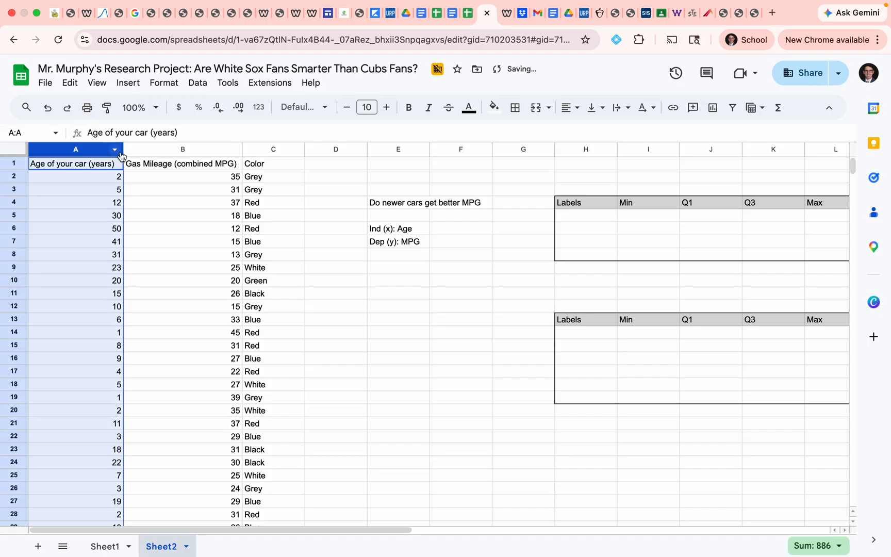
left_click(114, 150)
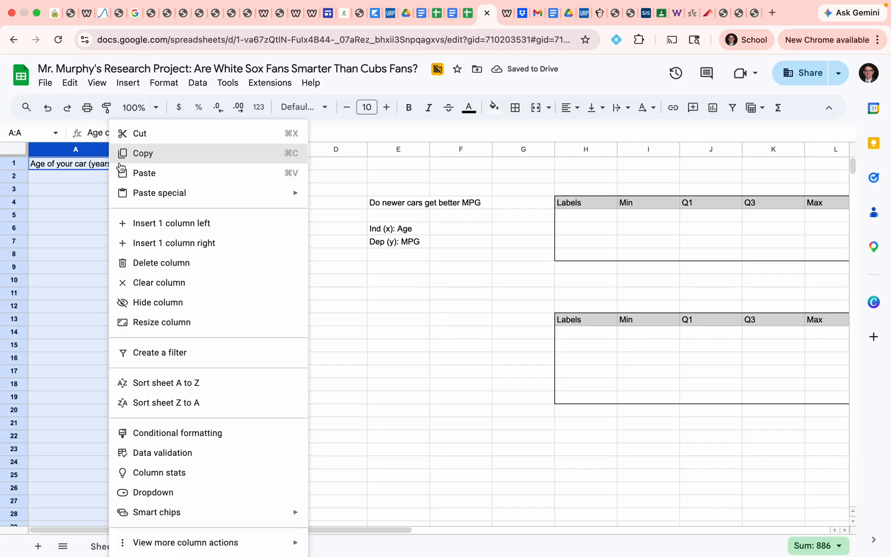
left_click(226, 388)
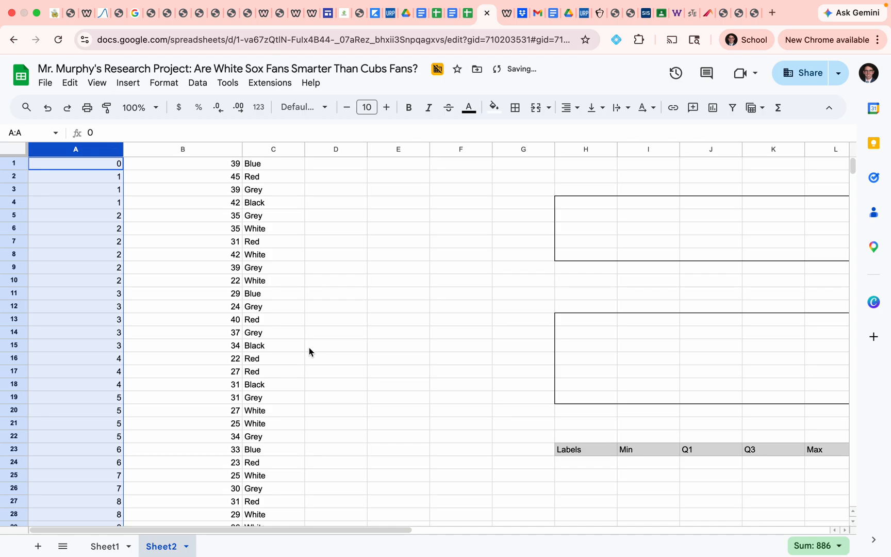
key("super+z")
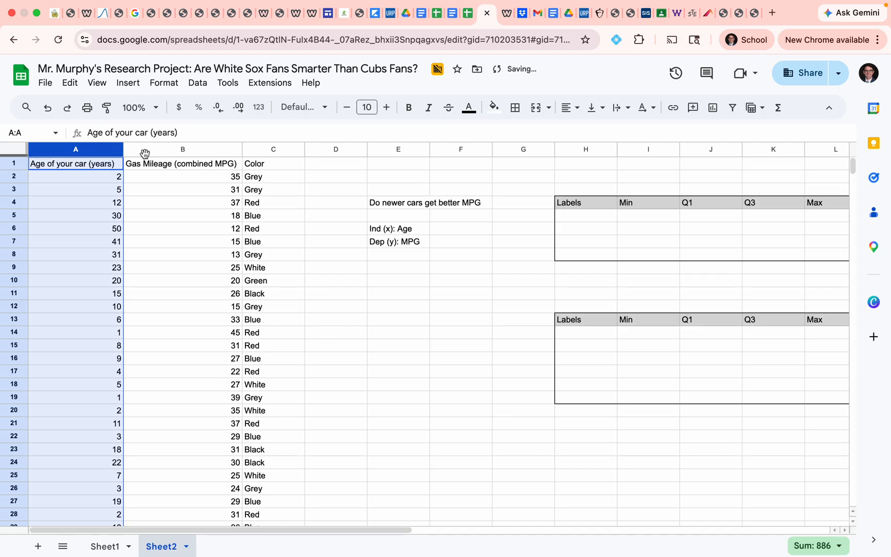
left_click(66, 108)
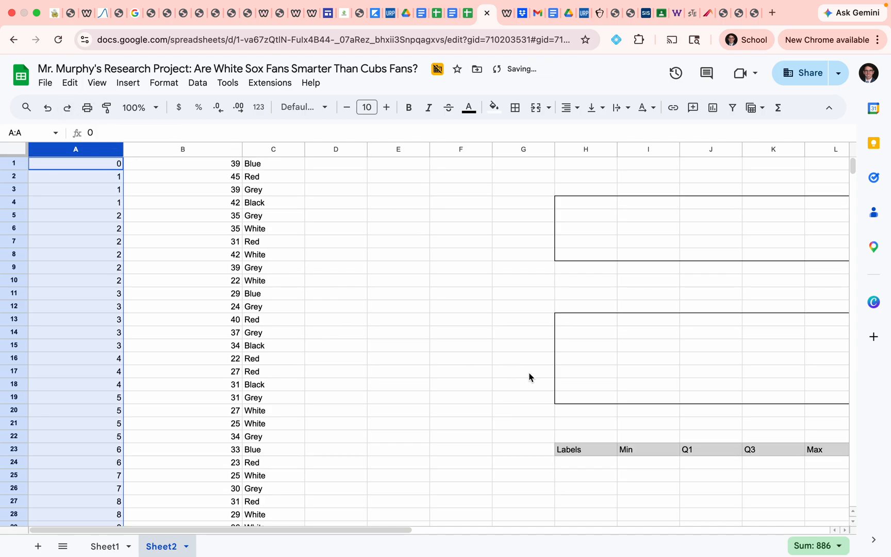
- Move the displaced header and question cells in E23:L40 back up so the block starts at E4
scroll(529, 376, "down", 7)
scroll(529, 376, "up", 1)
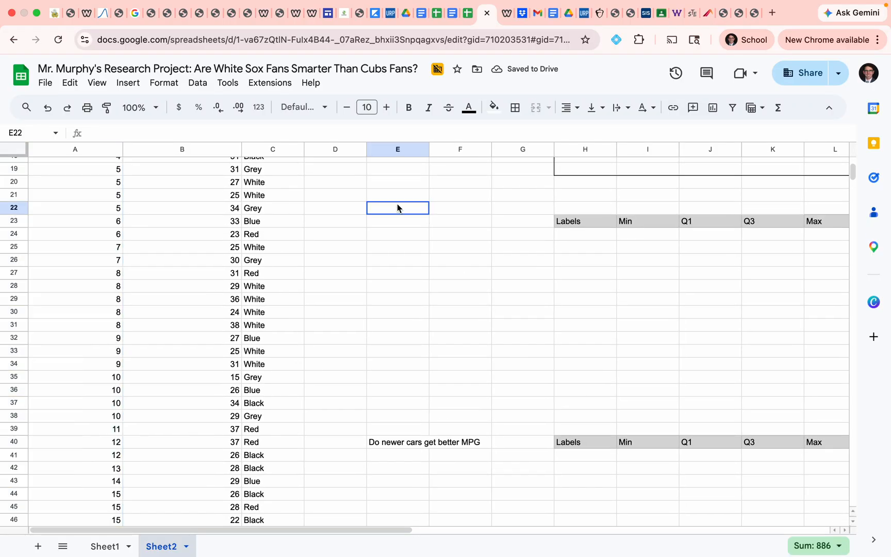
left_click_drag(397, 204, 577, 457)
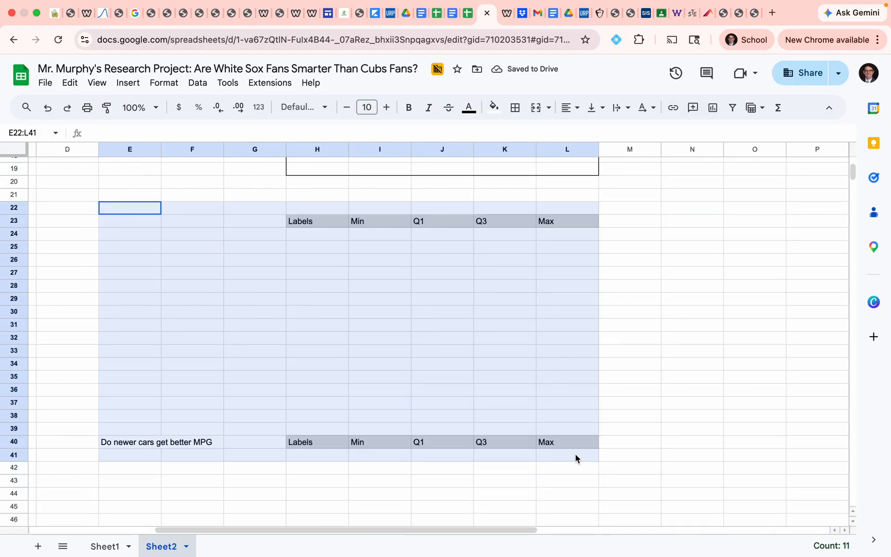
left_click(575, 454)
left_click_drag(139, 219, 574, 448)
key("Delete")
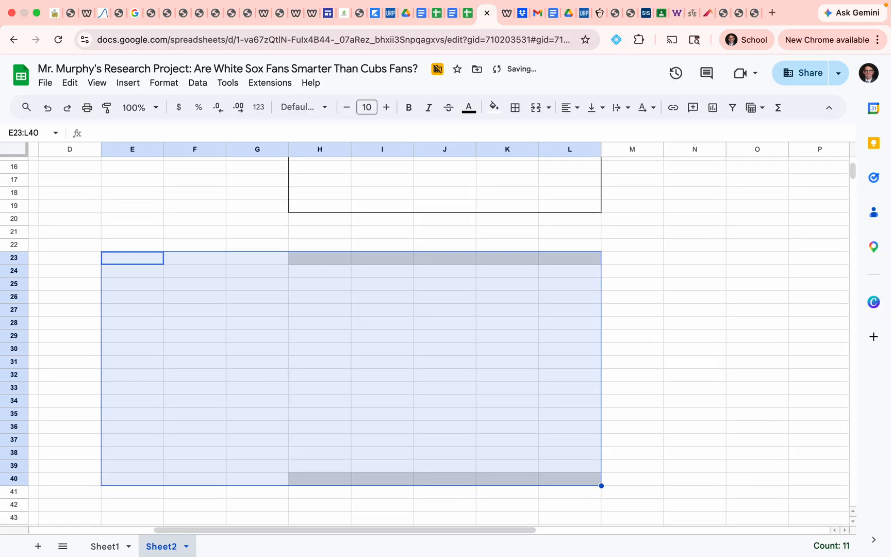
scroll(308, 249, "up", 6)
left_click(182, 199)
left_click(156, 205)
key("ctrl+v")
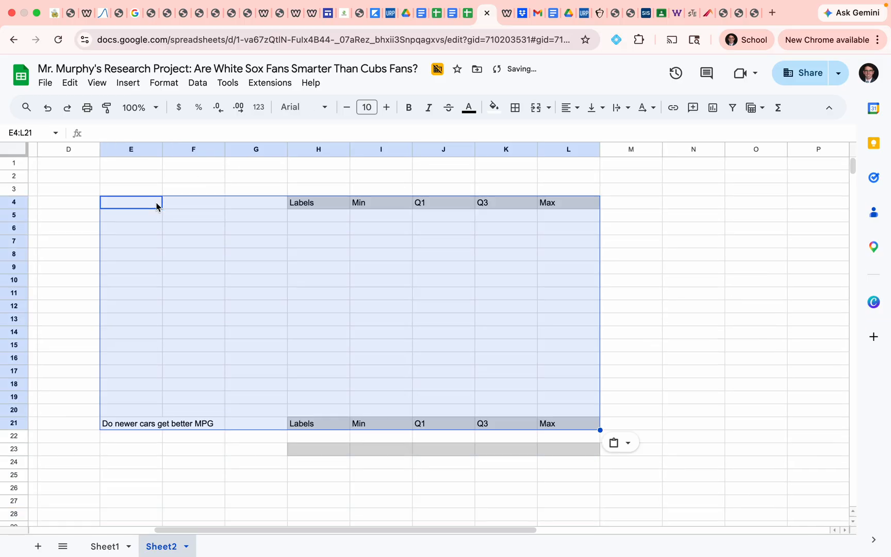
- Remove the leftover grey fill from the empty row 23 cells H23:N23
left_click(310, 460)
left_click_drag(318, 449, 691, 450)
left_click(493, 107)
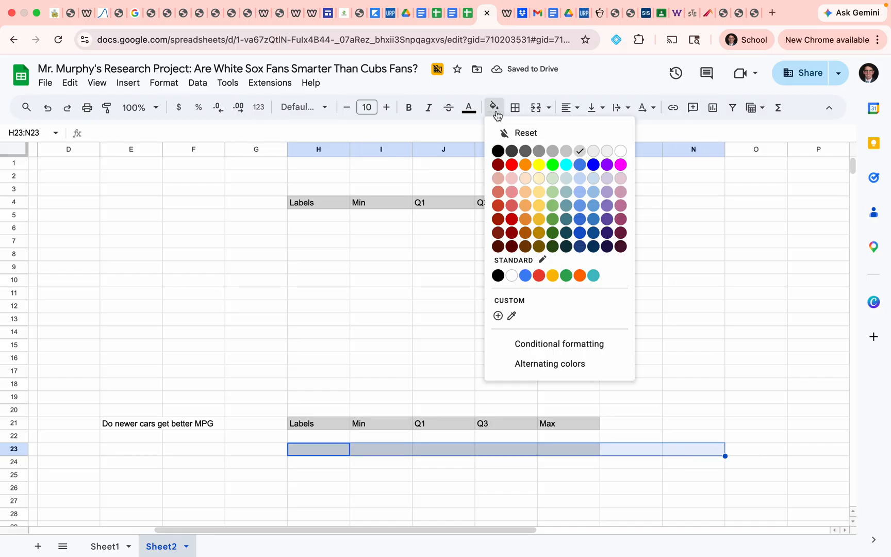
left_click(564, 135)
scroll(410, 305, "left", 5)
left_click(411, 305)
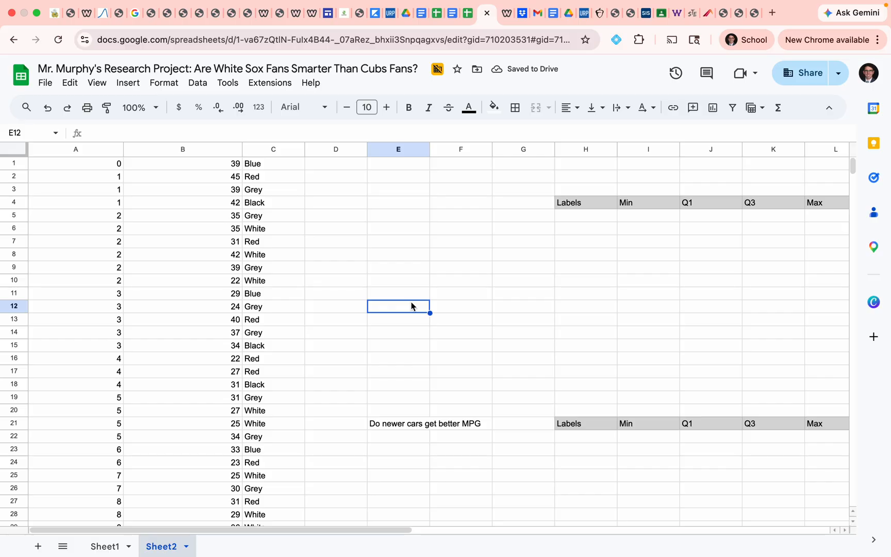
- Move the research question "Do newer cars get better MPG" from E21 to E4
left_click(435, 424)
left_click(416, 423)
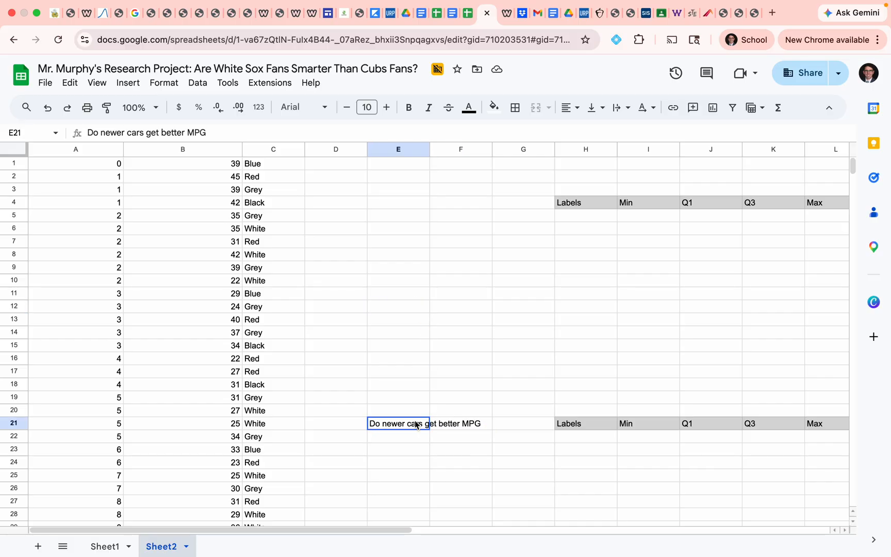
key("Delete")
left_click(412, 206)
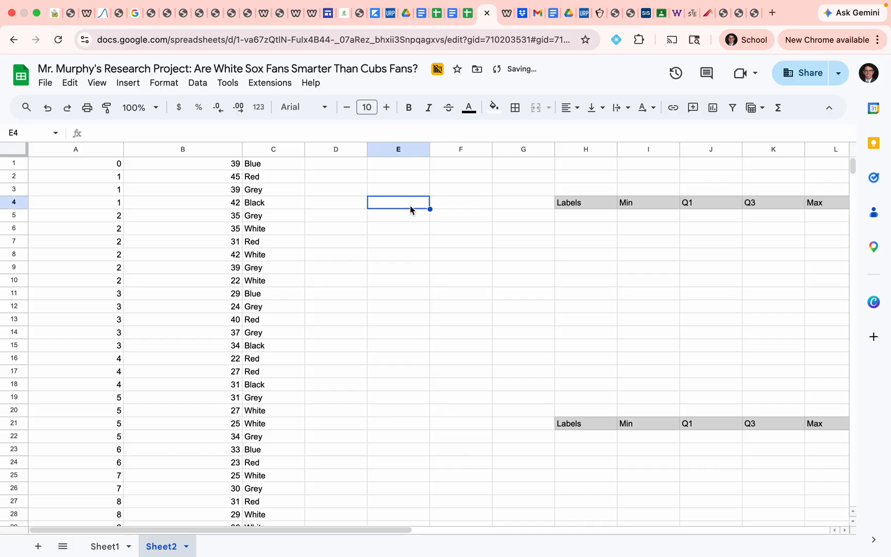
type("Do newer cars get better MPG")
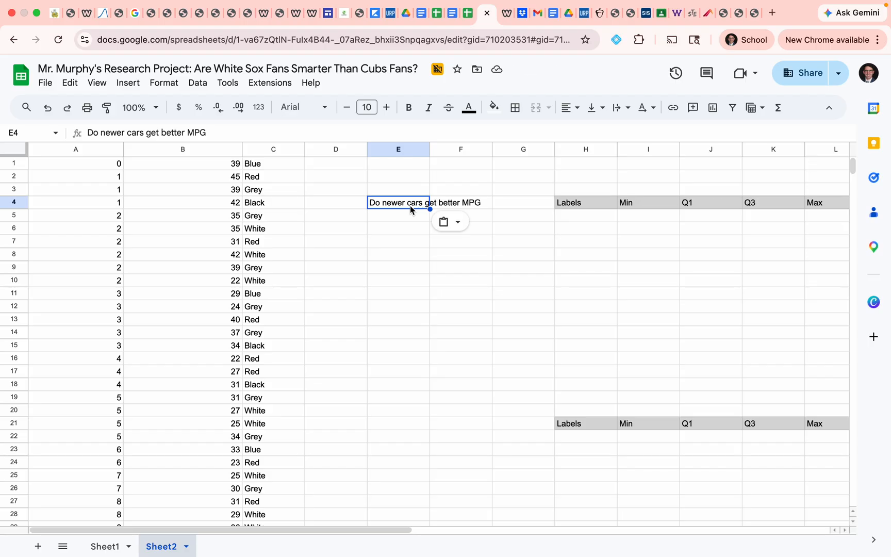
left_click(388, 248)
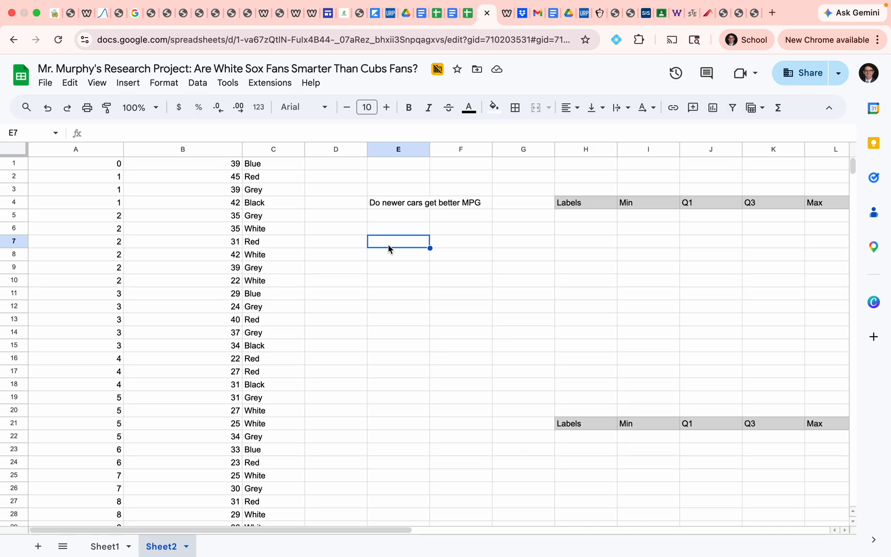
- Copy the column headers in A69:C69 into a new row inserted above row 1
scroll(106, 369, "down", 17)
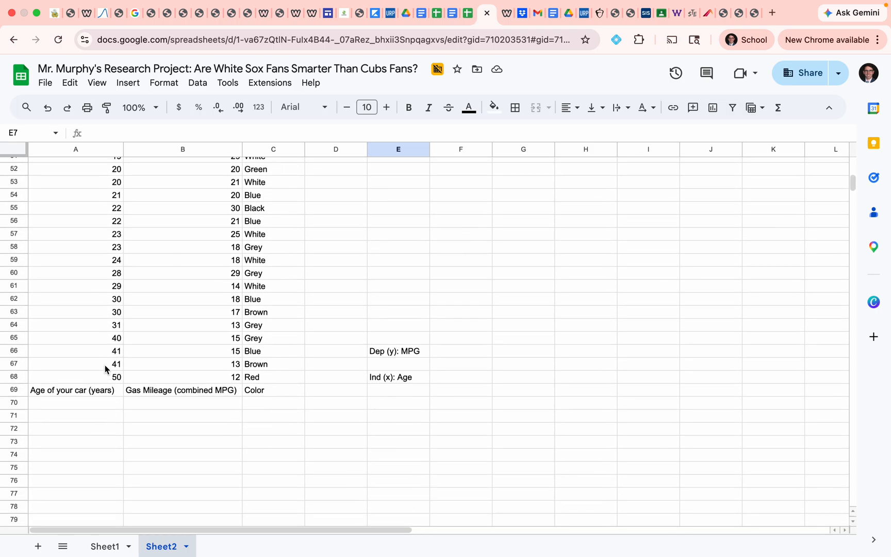
left_click_drag(106, 390, 262, 397)
key("super+c")
scroll(310, 384, "up", 20)
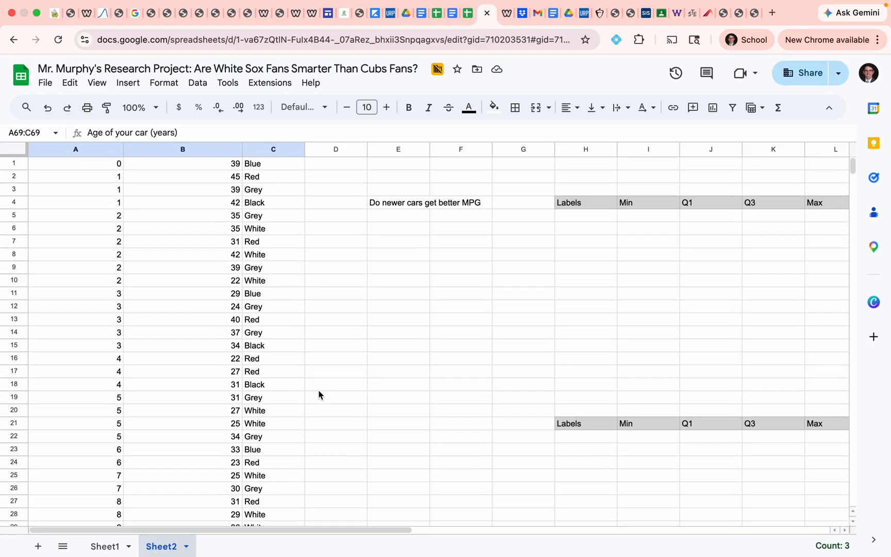
left_click(93, 166)
right_click(93, 165)
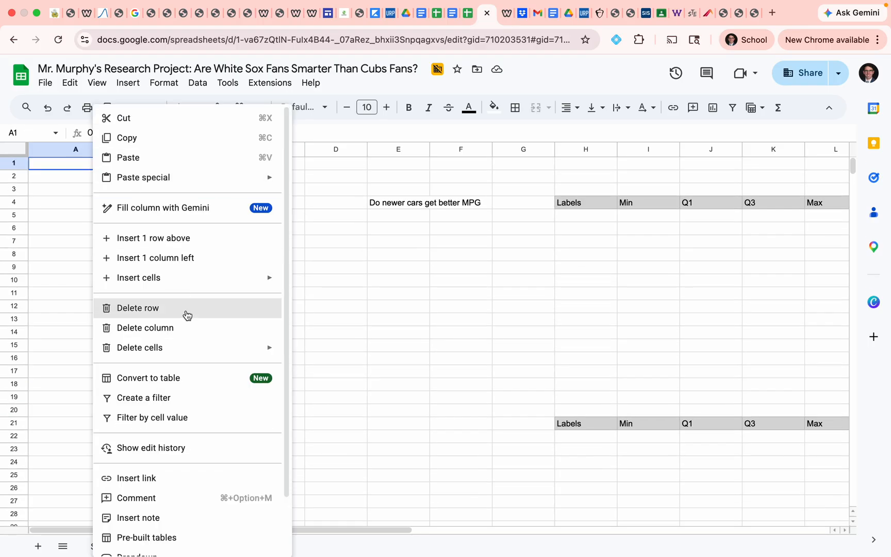
left_click(204, 246)
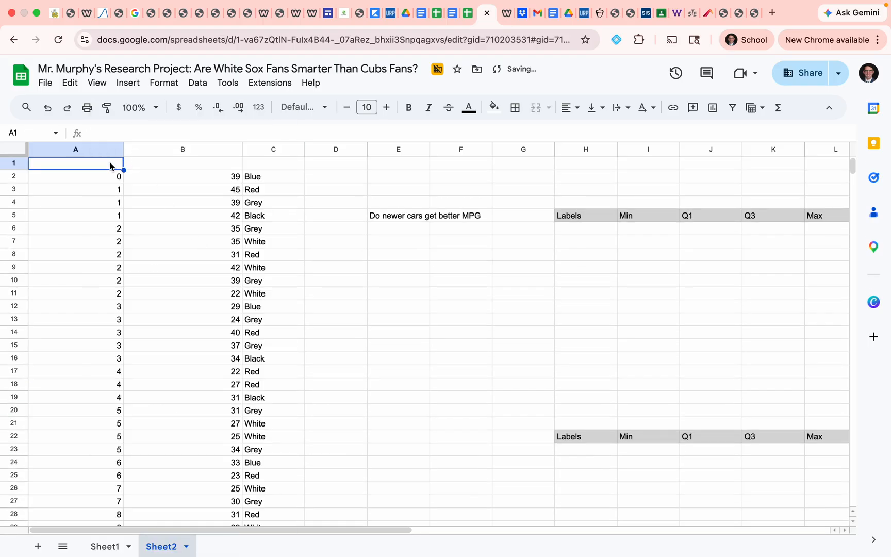
key("super+v")
- Delete the duplicate column headers below the data in A70:C70
left_click(127, 215)
scroll(127, 217, "down", 9)
scroll(126, 217, "down", 11)
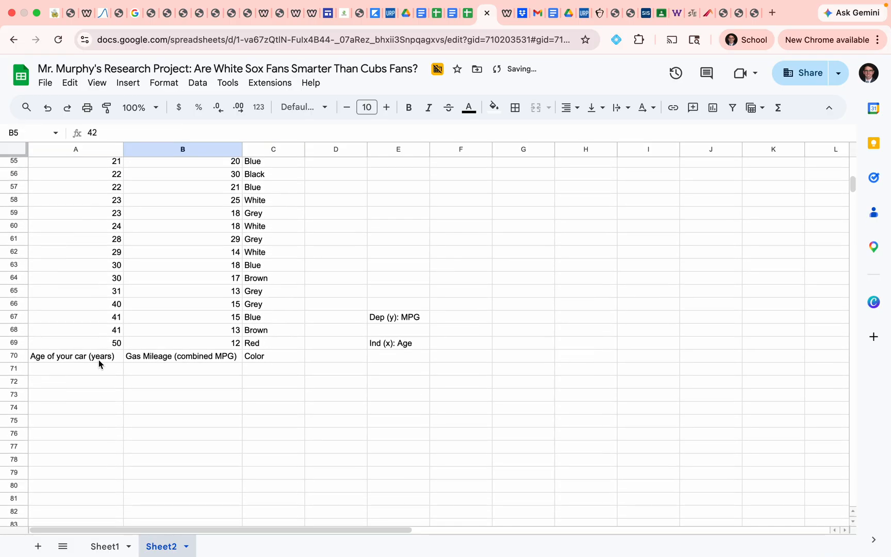
left_click_drag(98, 357, 282, 360)
type("\\")
left_click(283, 375)
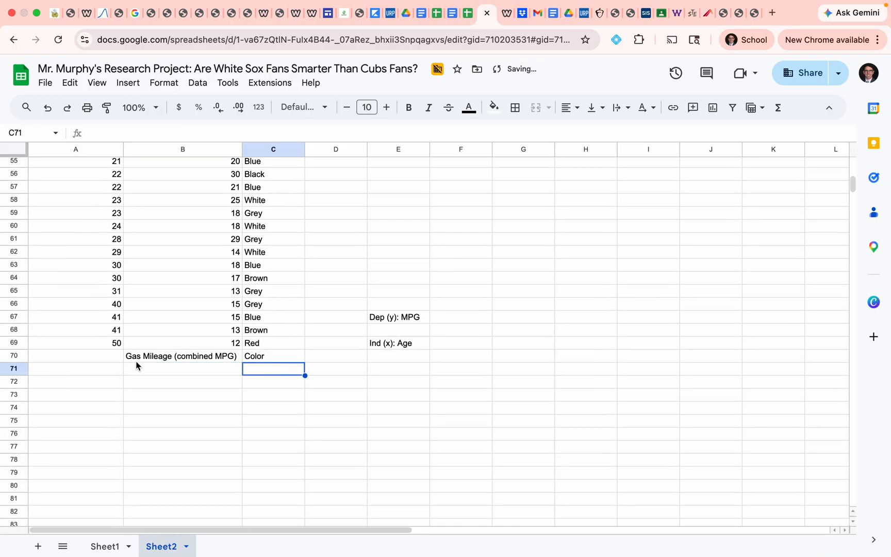
left_click_drag(136, 360, 281, 356)
key("Delete")
- Move the variable notes block D66:E69 up beside the data so it starts at E9
left_click_drag(341, 305, 403, 350)
key("ctrl+c")
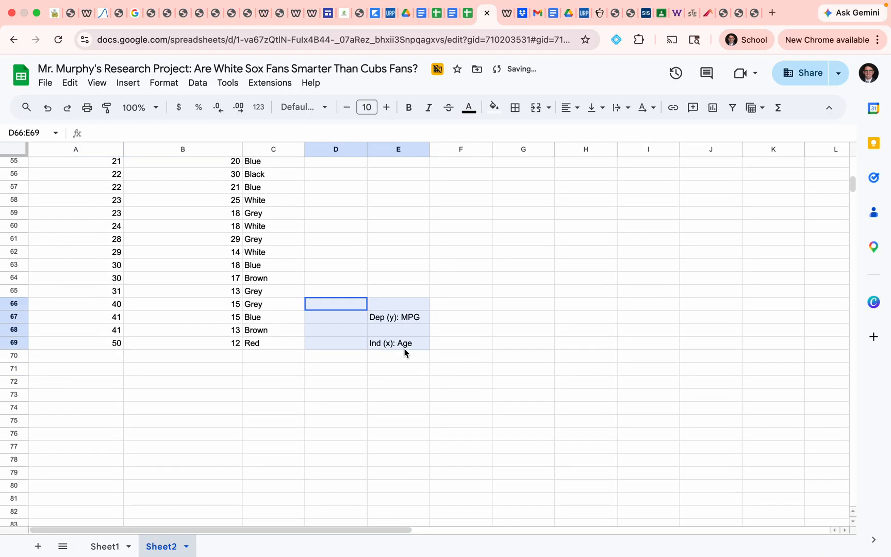
key("Delete")
scroll(404, 326, "up", 20)
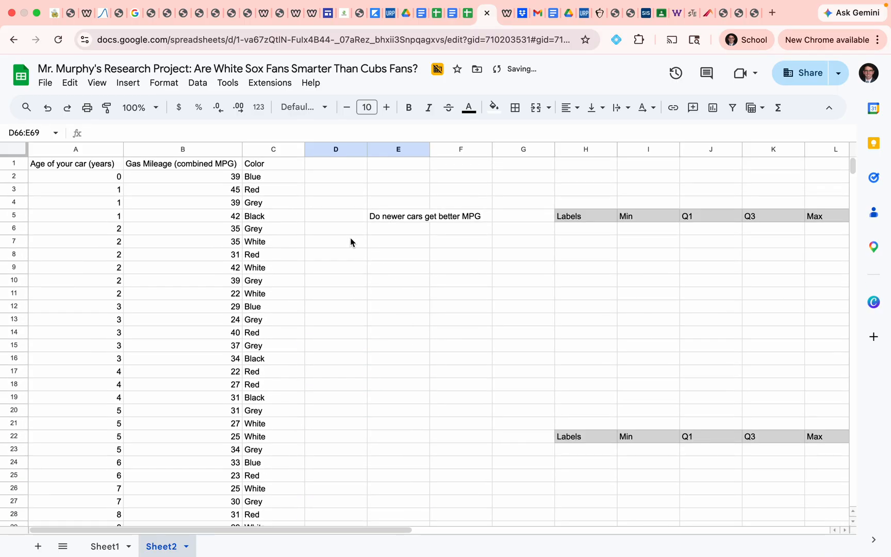
left_click(407, 267)
key("ctrl+v")
left_click(497, 267)
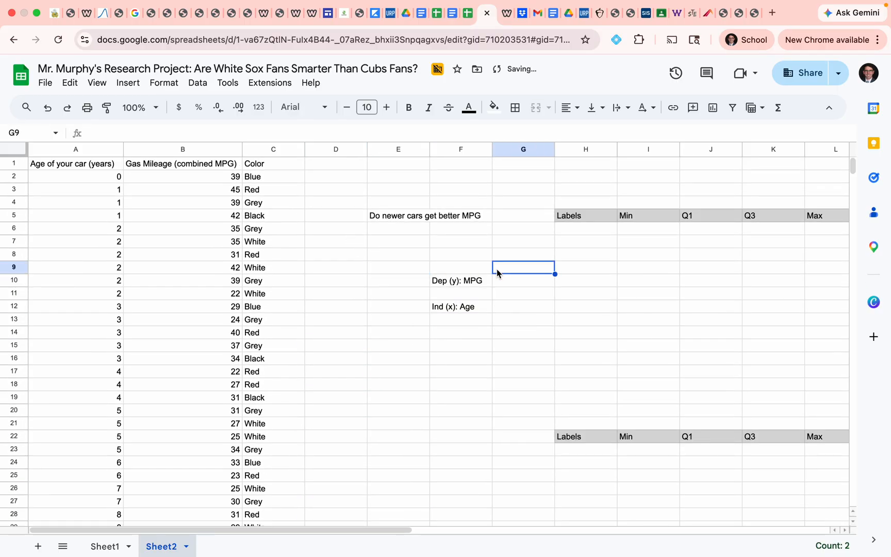
- Look through the sorted car ages and mileages to decide where to split the cars into age groups
left_click(598, 235)
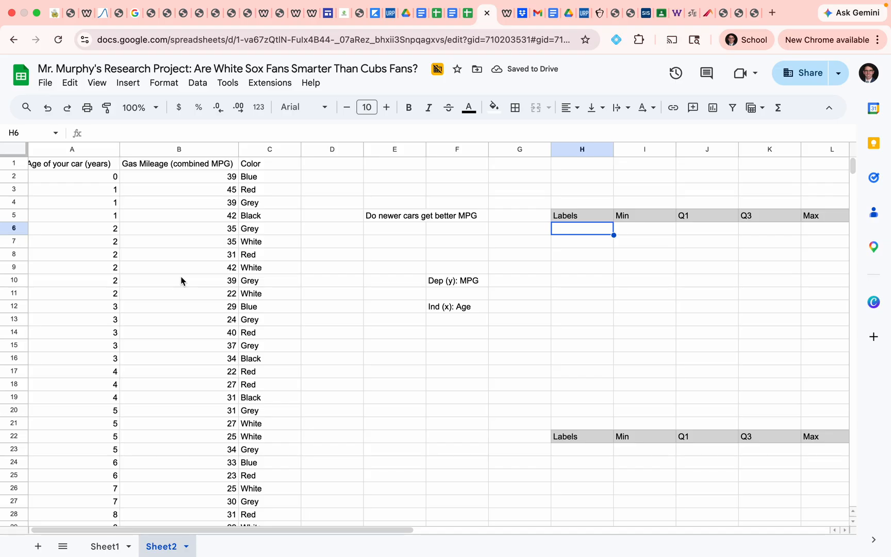
scroll(181, 281, "down", 15)
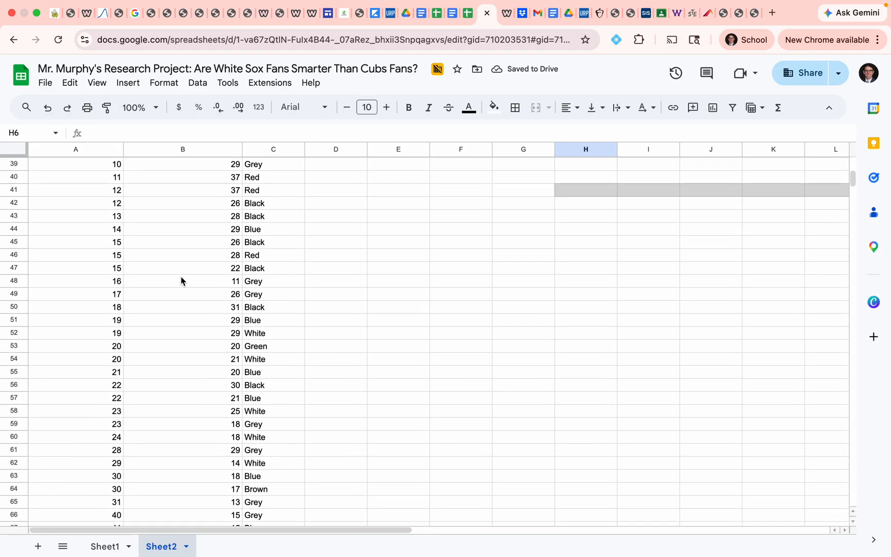
scroll(181, 281, "down", 3)
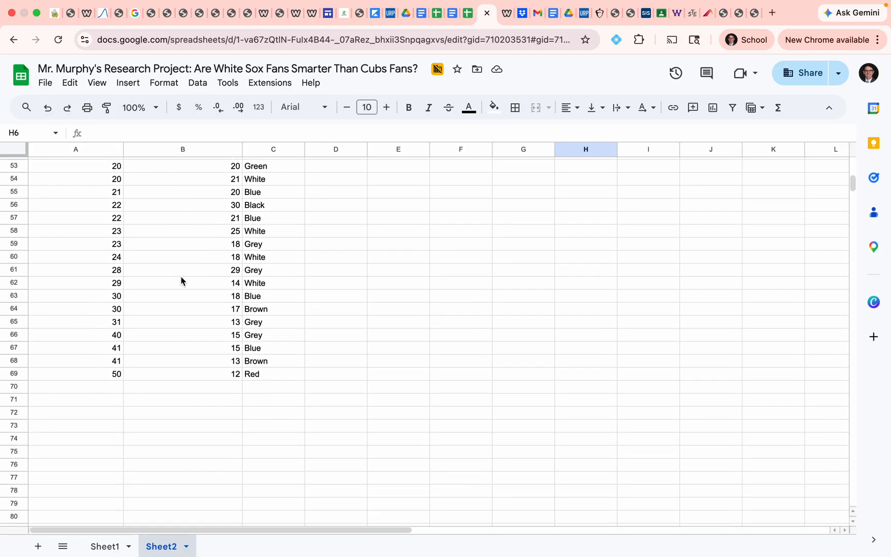
scroll(181, 280, "up", 17)
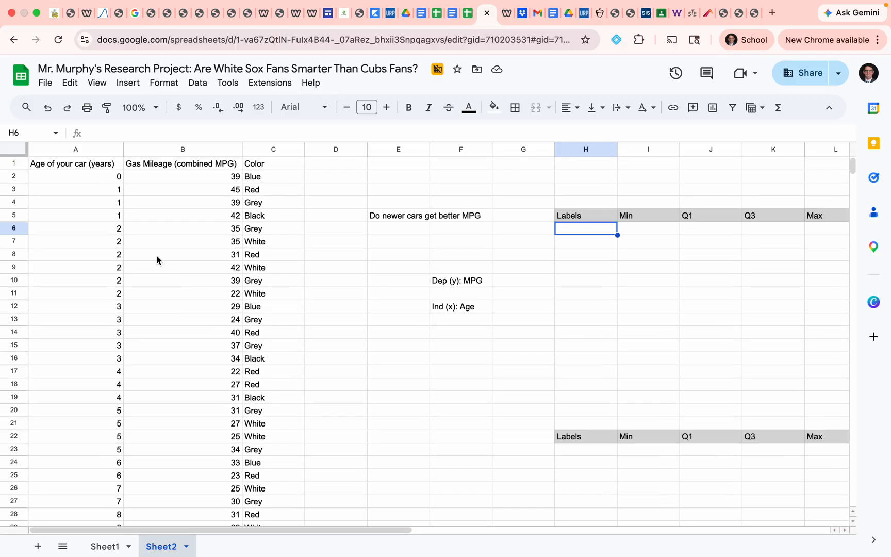
scroll(158, 260, "down", 9)
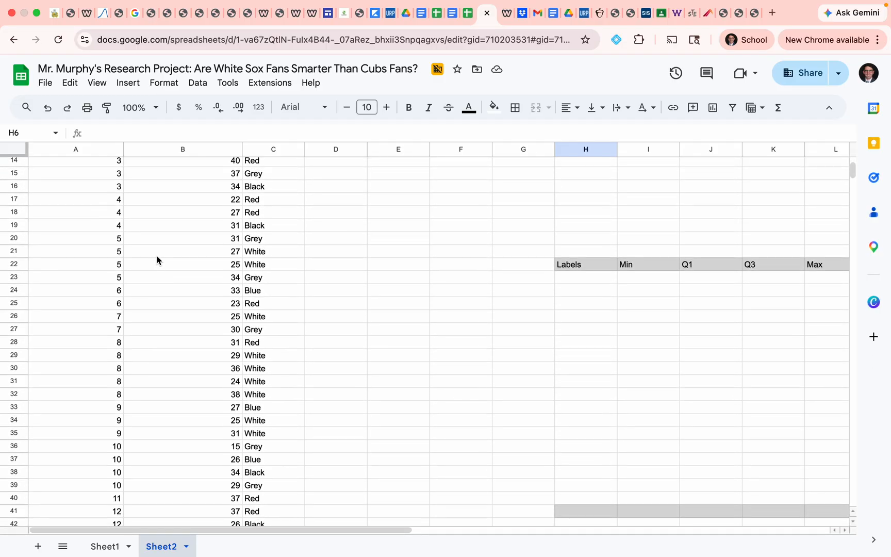
scroll(157, 260, "down", 5)
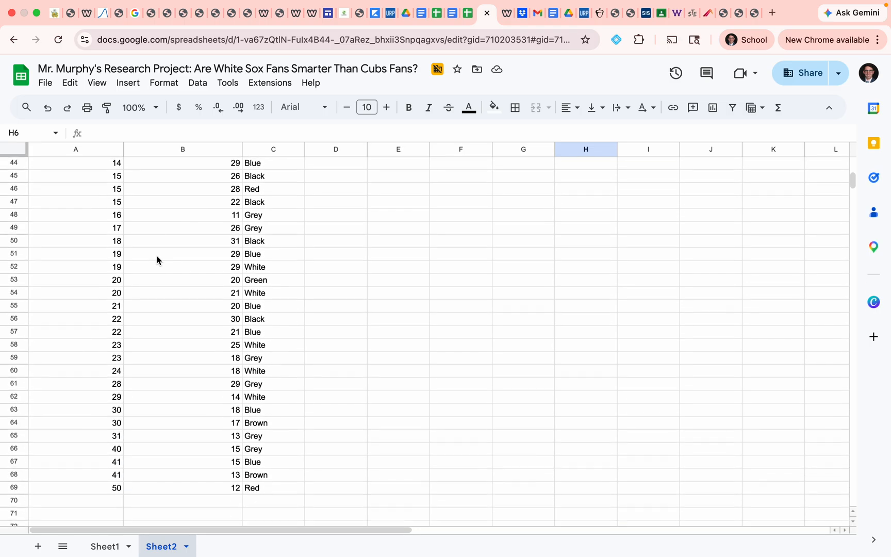
scroll(158, 259, "up", 3)
scroll(157, 260, "up", 6)
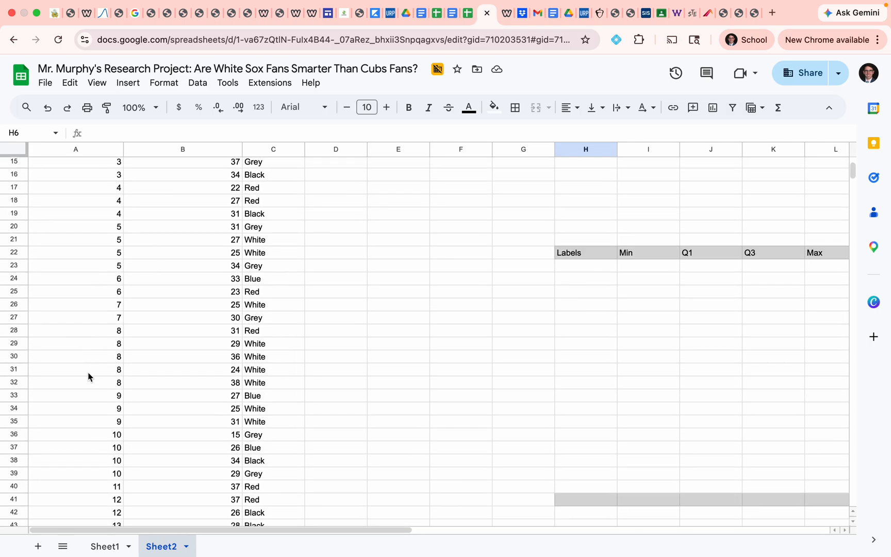
left_click_drag(76, 421, 95, 99)
left_click(335, 331)
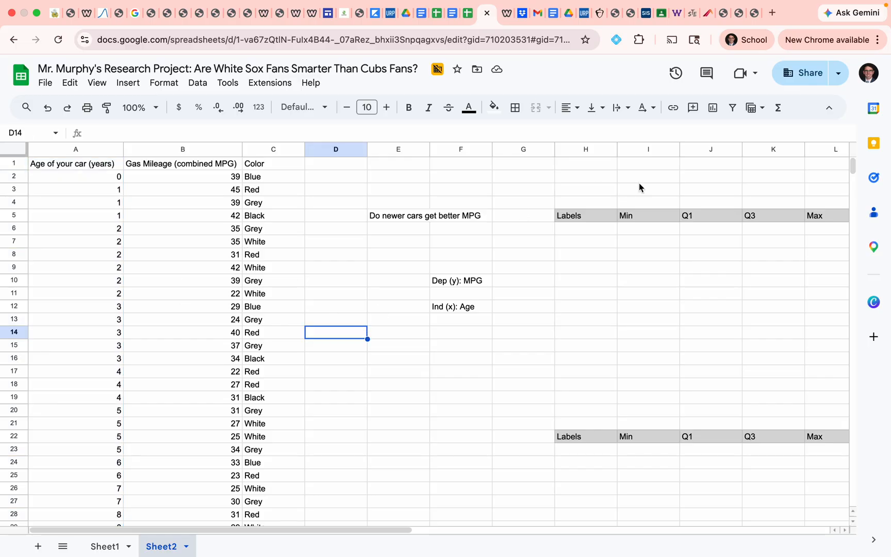
- Enter the age group labels "< 10" in H6 and "≥ 10" in H7 of the first summary table
left_click(602, 232)
type("< 10")
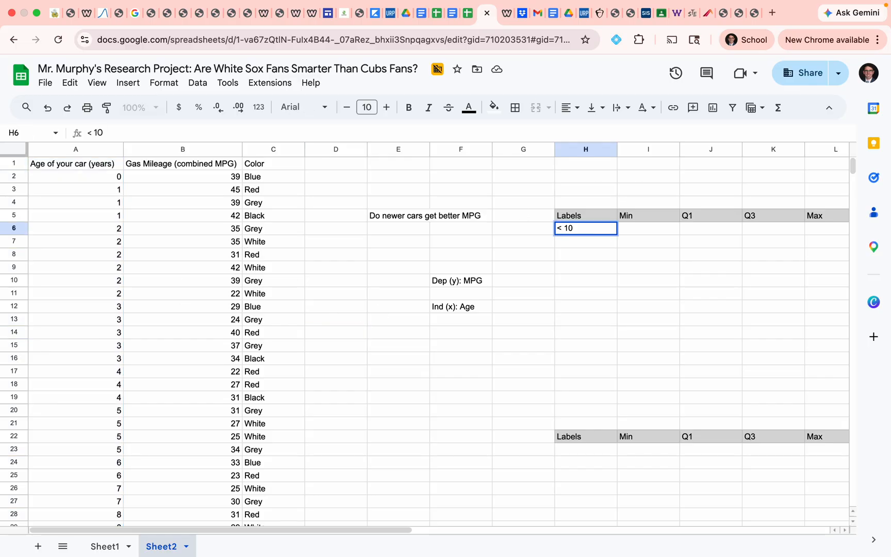
key("Return")
type("≥")
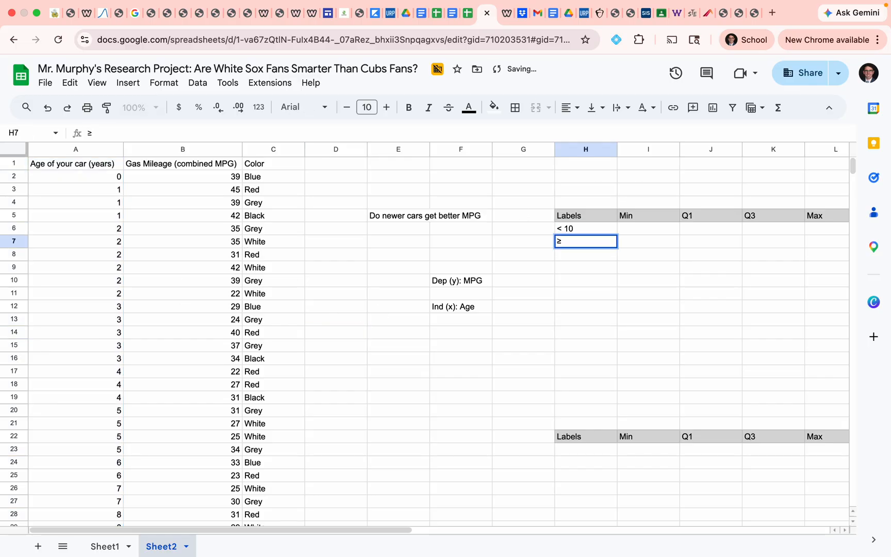
type(" 10")
left_click(443, 266)
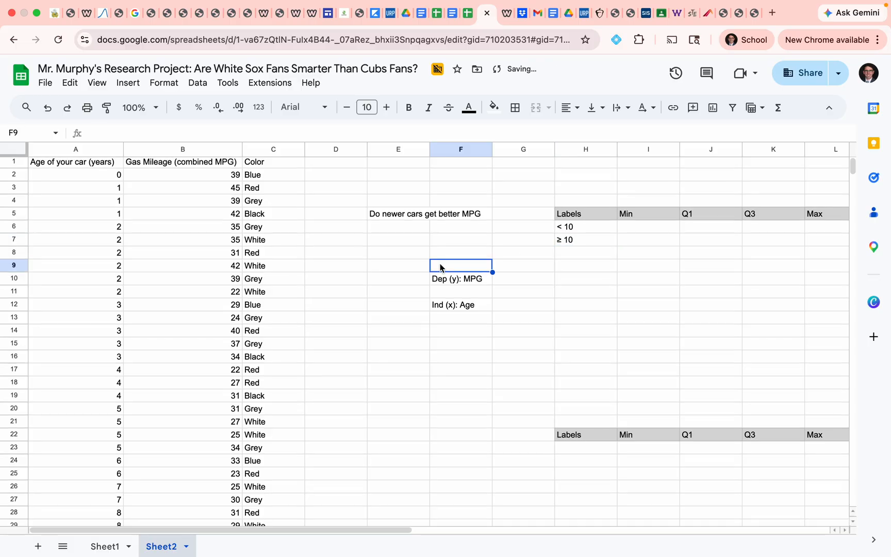
scroll(441, 266, "down", 4)
scroll(440, 268, "down", 1)
scroll(440, 268, "up", 5)
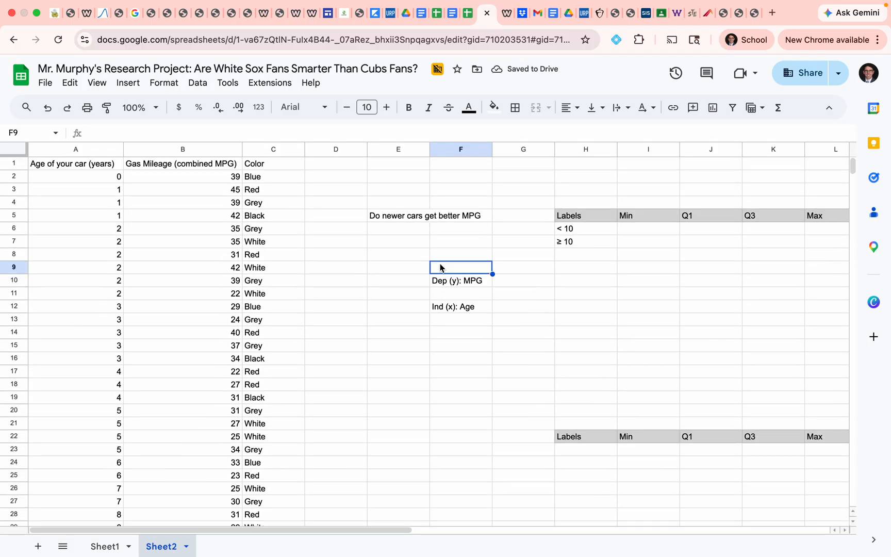
left_click(627, 231)
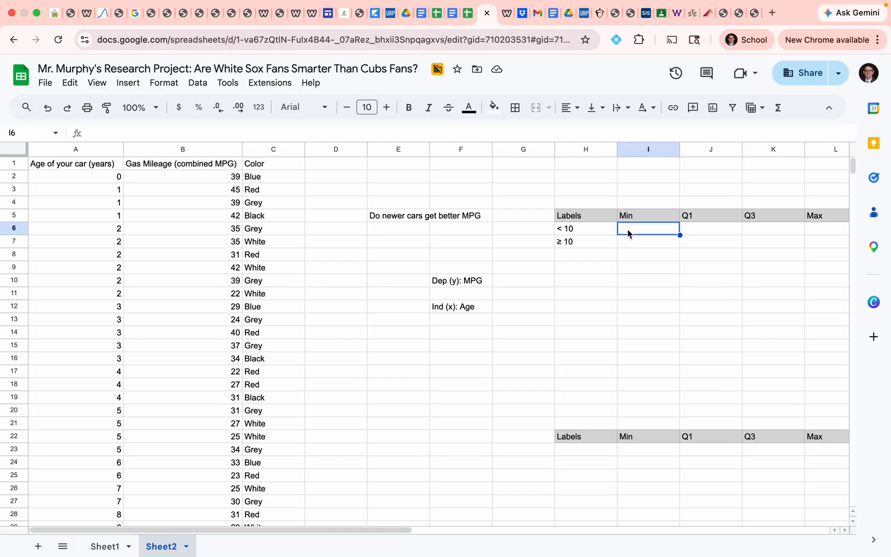
key("Tab")
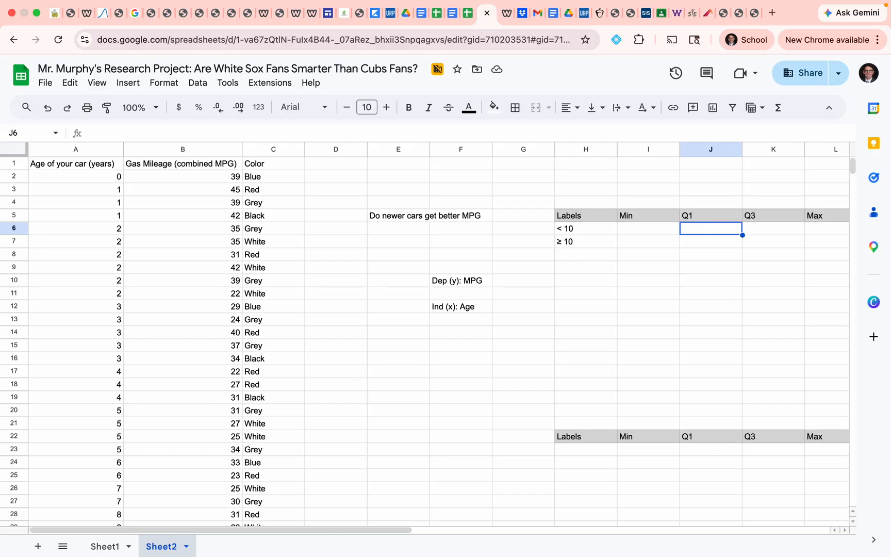
key("Tab")
key("Tab")
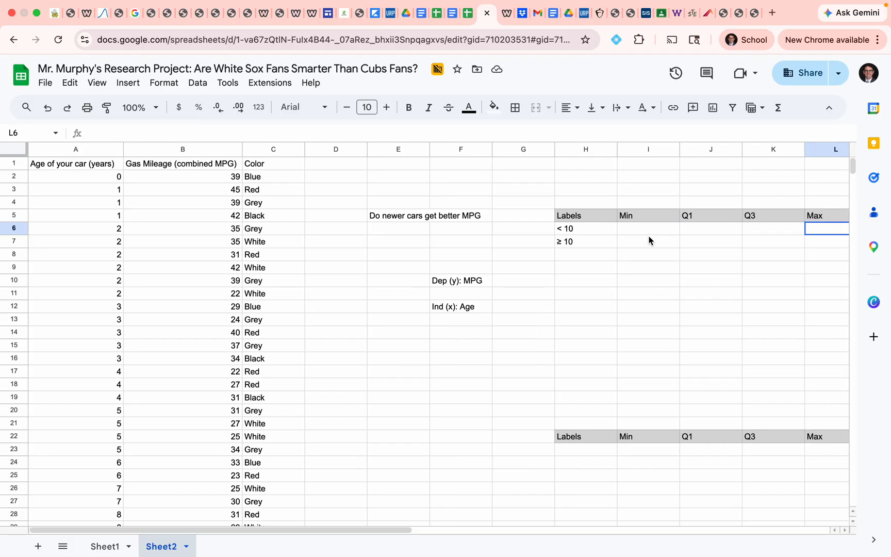
left_click(649, 231)
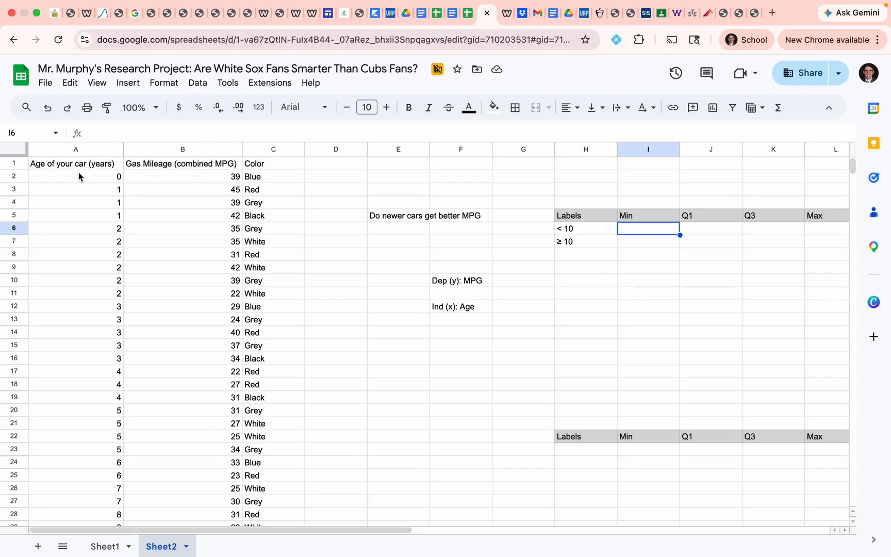
- Fill the ages under 10 years in A2:A35 with yellow
left_click_drag(80, 176, 100, 477)
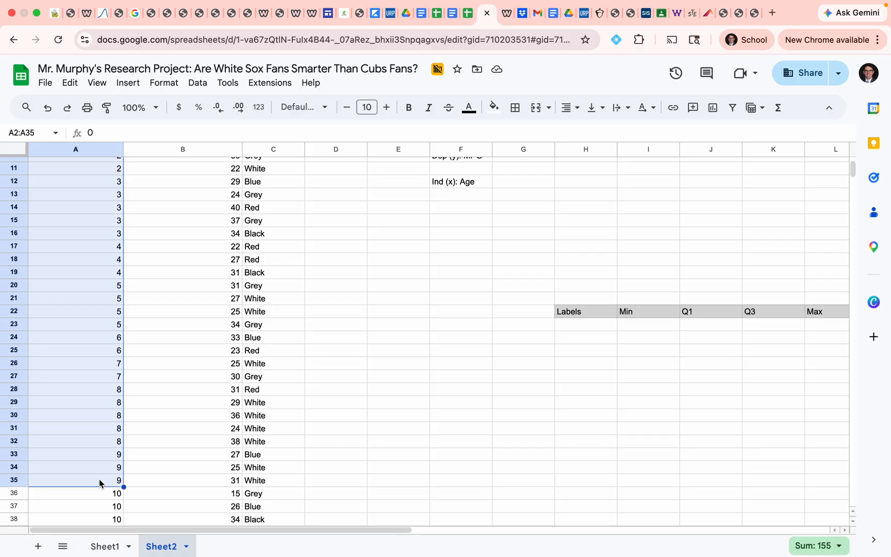
scroll(193, 176, "up", 5)
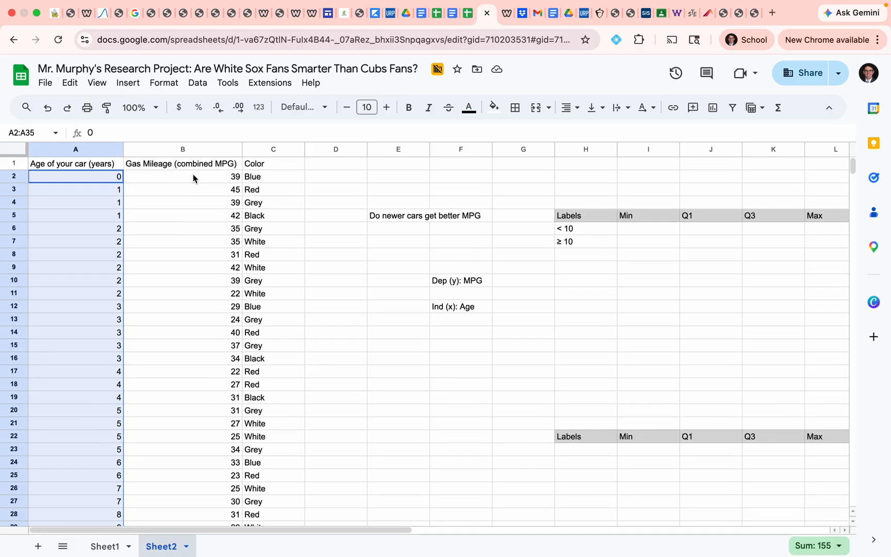
left_click(495, 109)
left_click(539, 165)
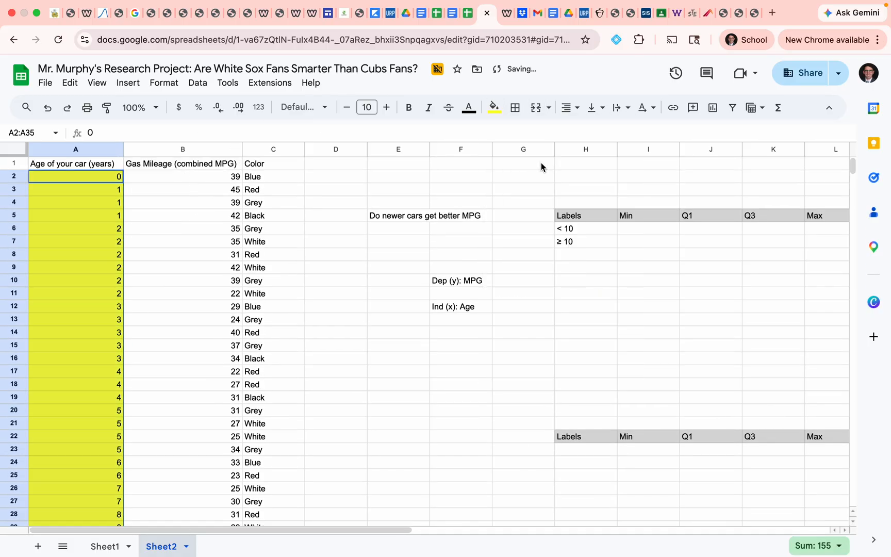
left_click(386, 238)
scroll(288, 279, "down", 5)
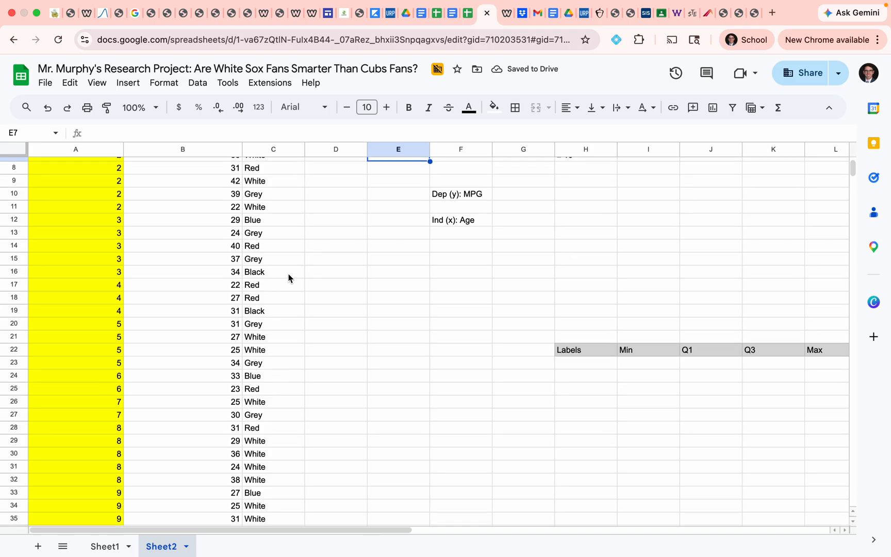
- Calculate the minimum mileage for the under-10 cars in I6 with the MIN function over B2:B35
scroll(288, 279, "up", 5)
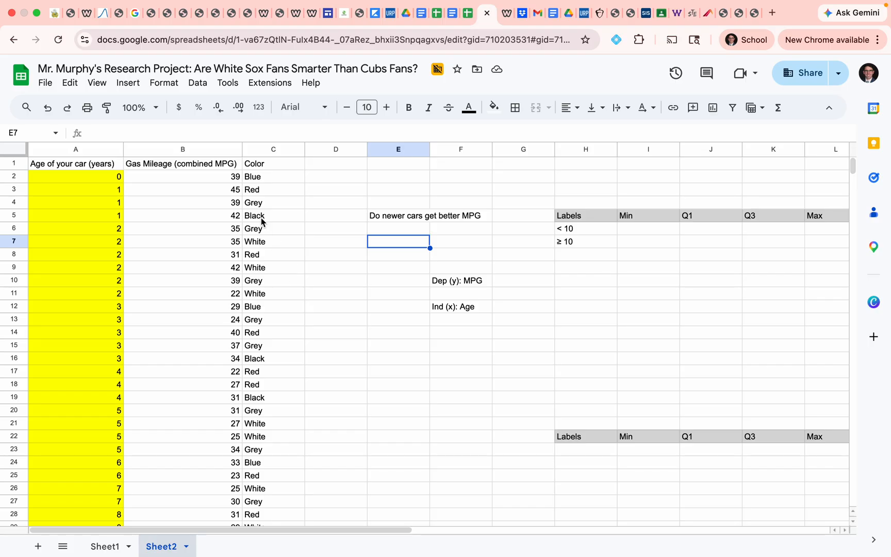
left_click_drag(192, 184, 193, 456)
scroll(193, 314, "down", 6)
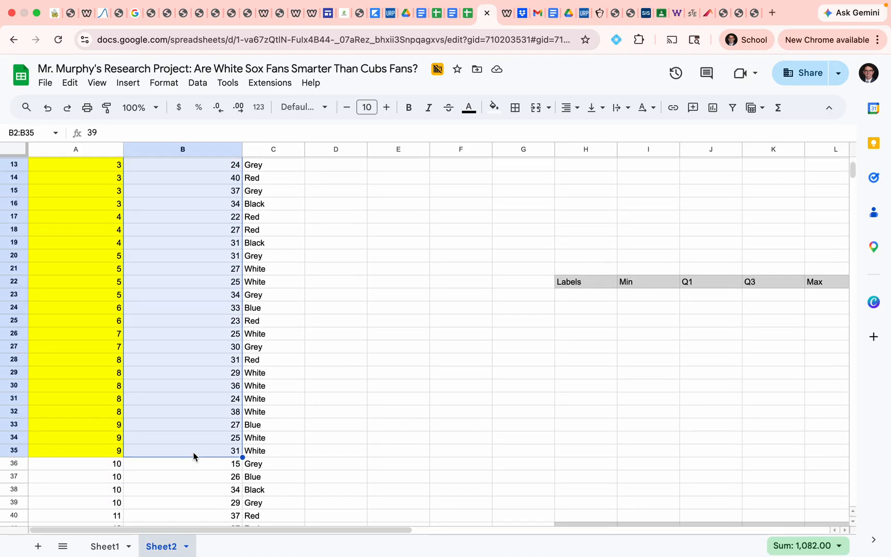
scroll(447, 328, "up", 5)
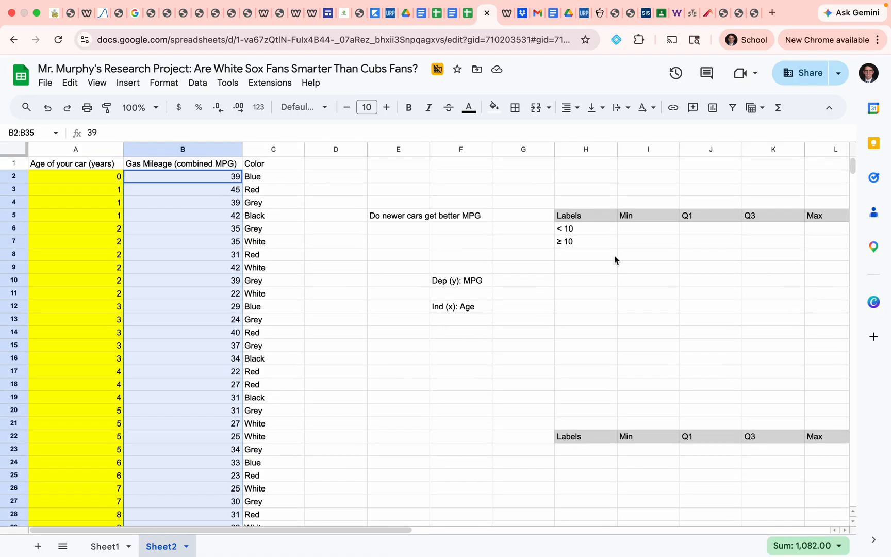
left_click(638, 229)
type("=")
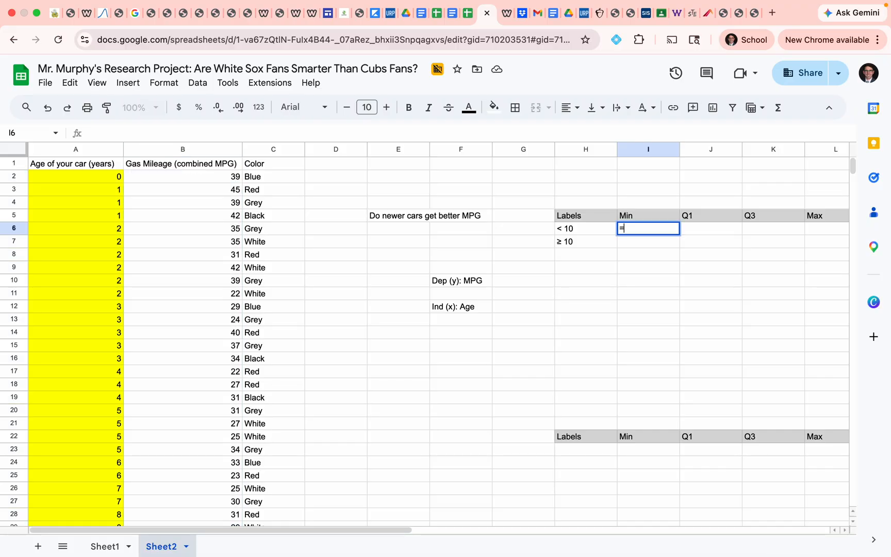
type("min(")
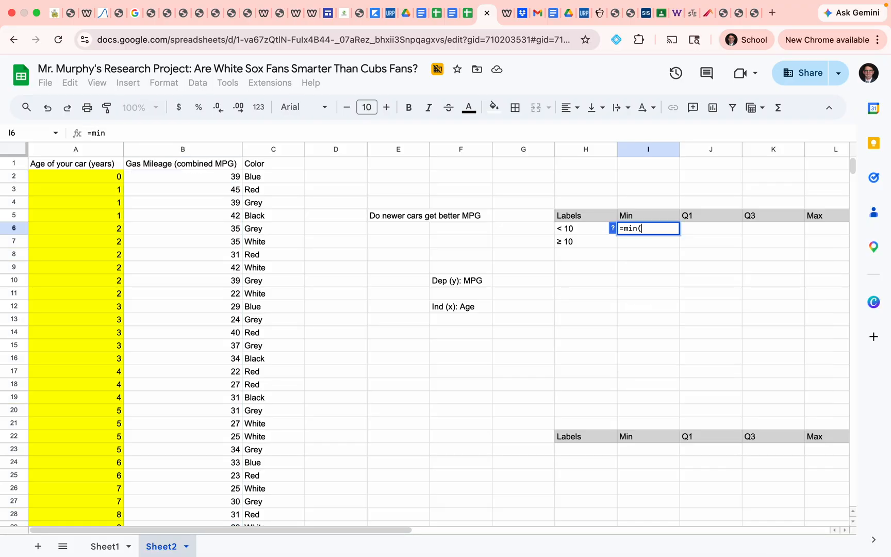
left_click_drag(218, 177, 208, 278)
scroll(201, 349, "down", 10)
key("Return")
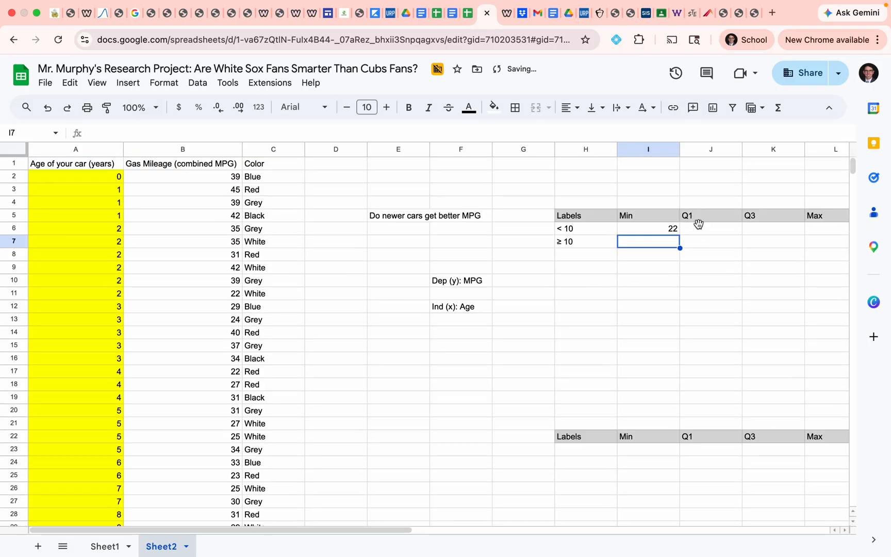
- Calculate the first quartile of the under-10 cars' mileage in J6 with =quartile(B2:B35, 1)
left_click(698, 225)
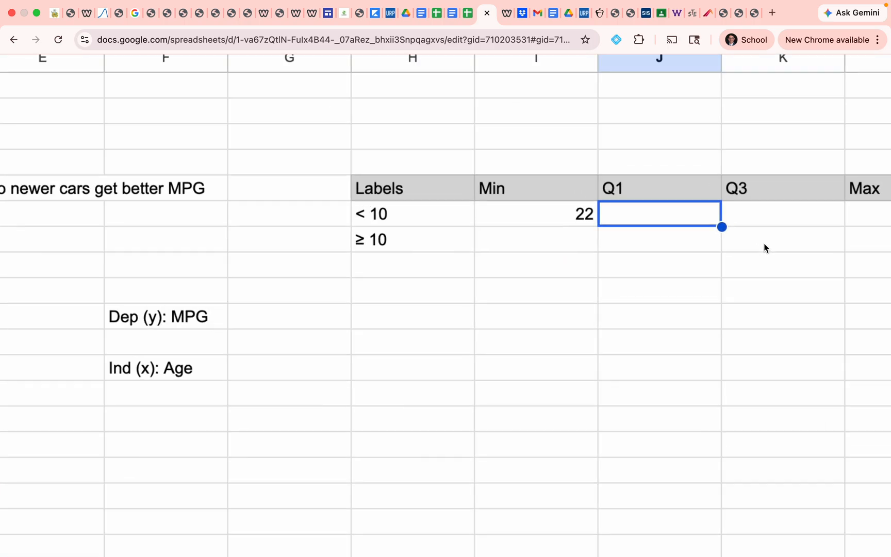
type("=q")
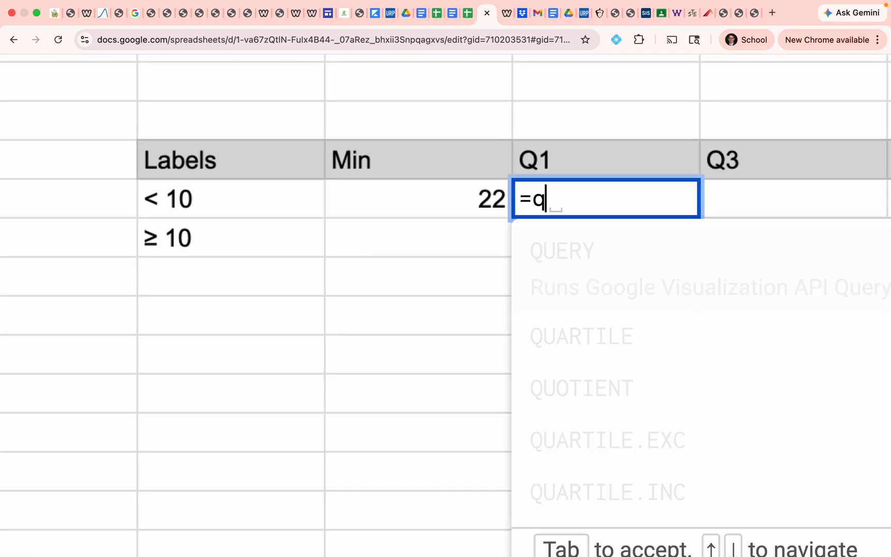
type("uartile(")
scroll(563, 256, "down", 5)
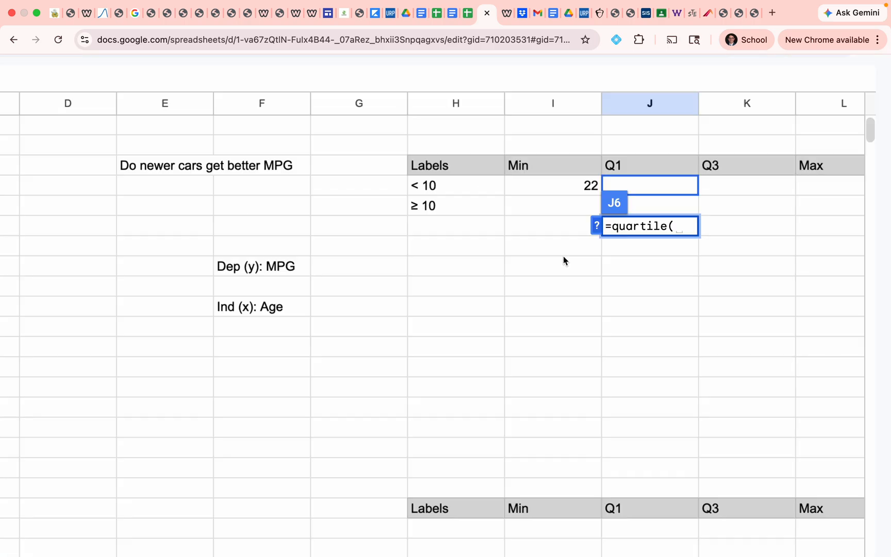
scroll(563, 256, "down", 1)
scroll(549, 260, "up", 3)
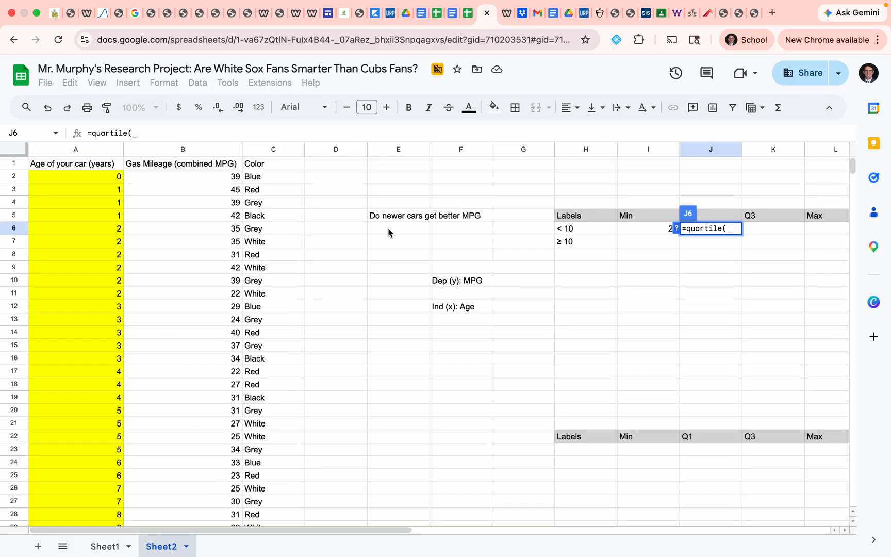
left_click_drag(200, 171, 196, 455)
scroll(448, 363, "up", 4)
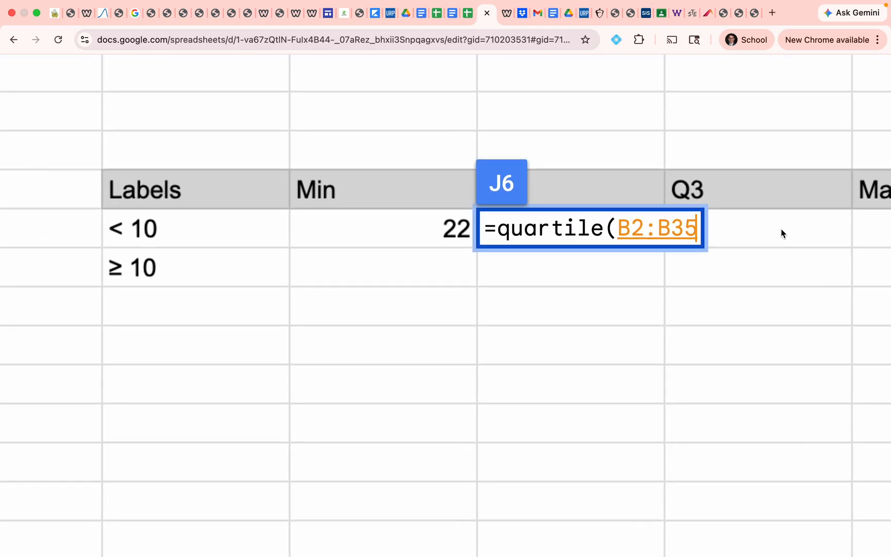
type(", 1")
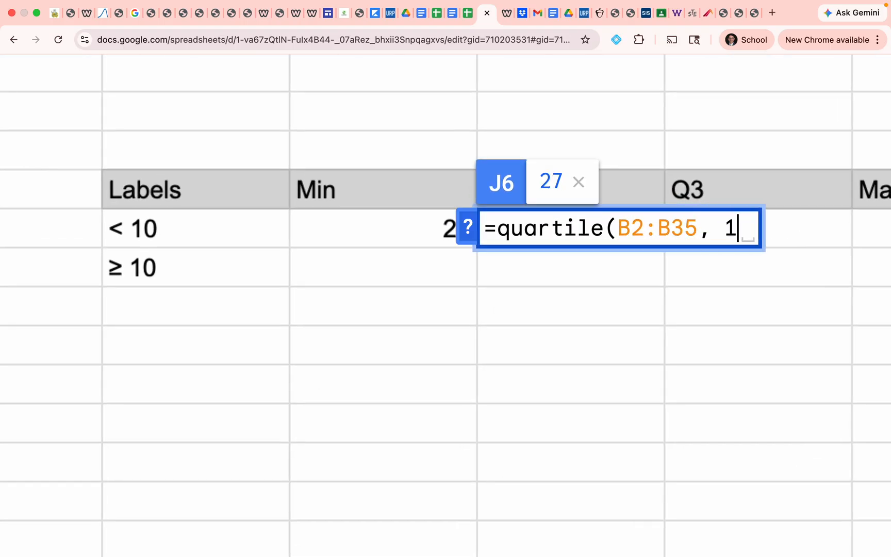
type(")")
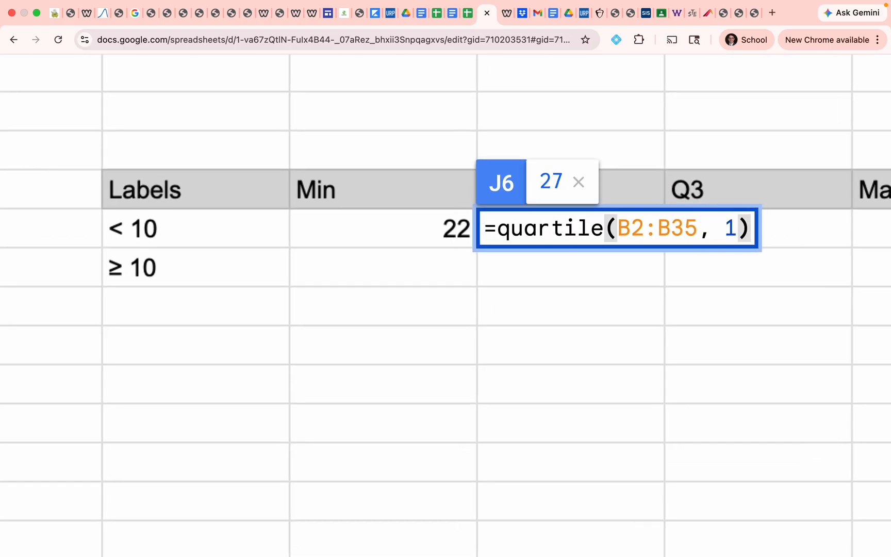
key("Return")
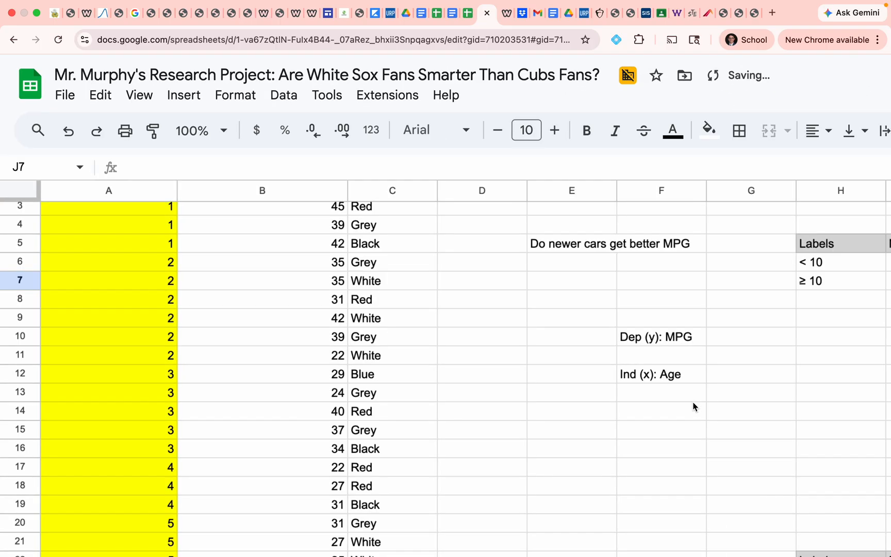
- Copy the Q1 formula from J6 into K6 and edit it to =quartile(B2:B35, 3) for the third quartile
scroll(693, 407, "down", 2)
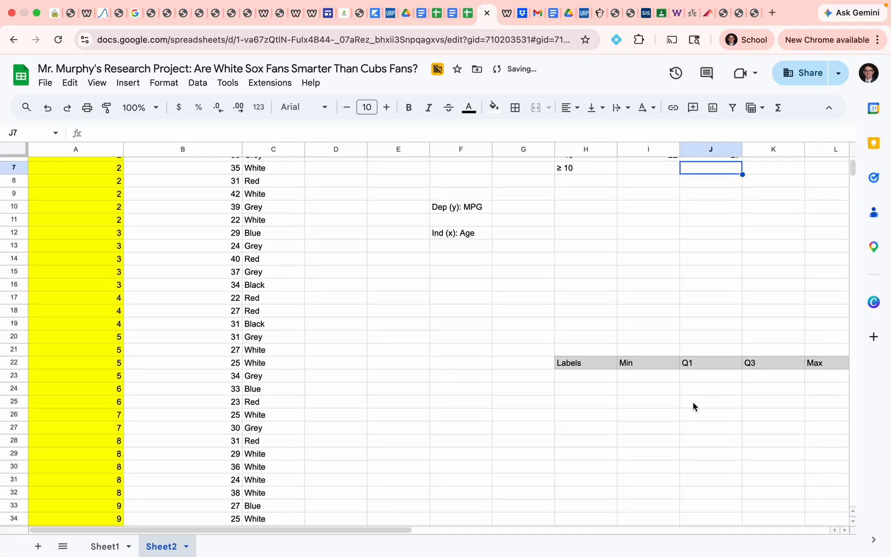
scroll(694, 361, "up", 3)
scroll(691, 258, "right", 2)
left_click(569, 230)
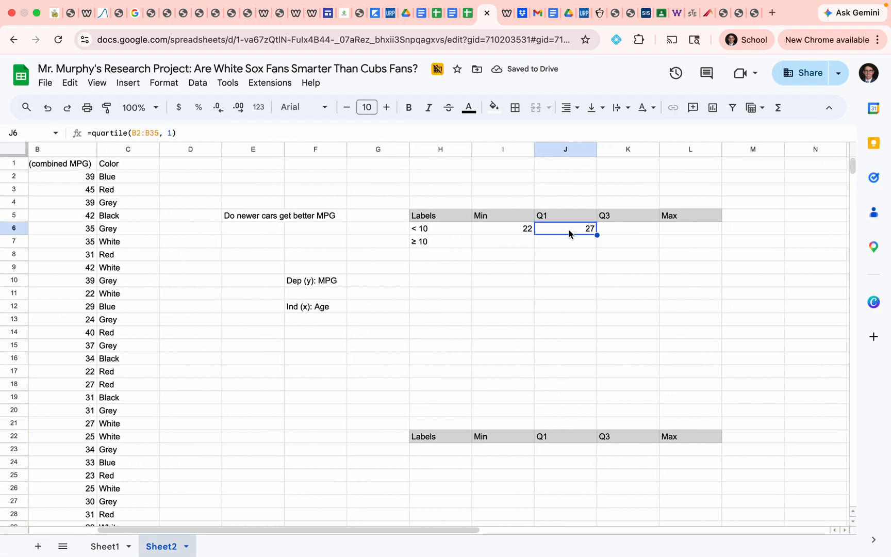
key("ctrl+c")
left_click(631, 231)
key("ctrl+v")
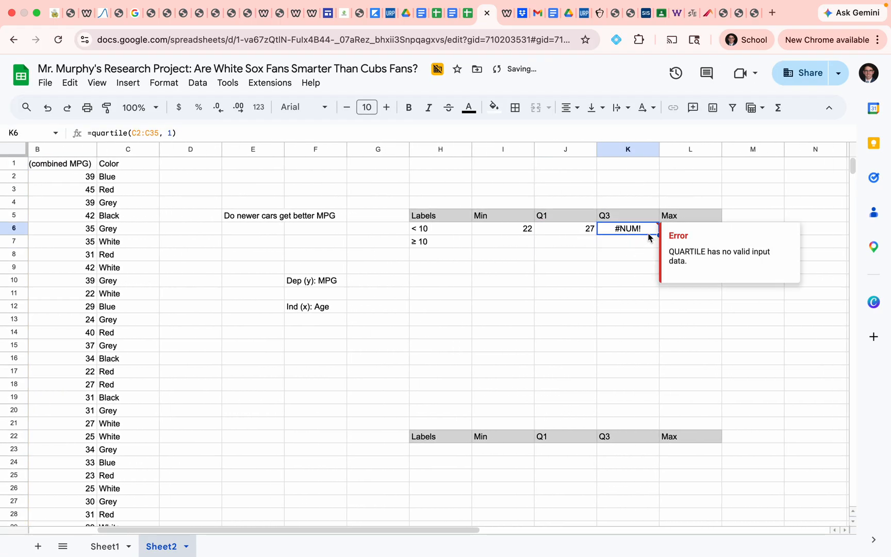
double_click(639, 230)
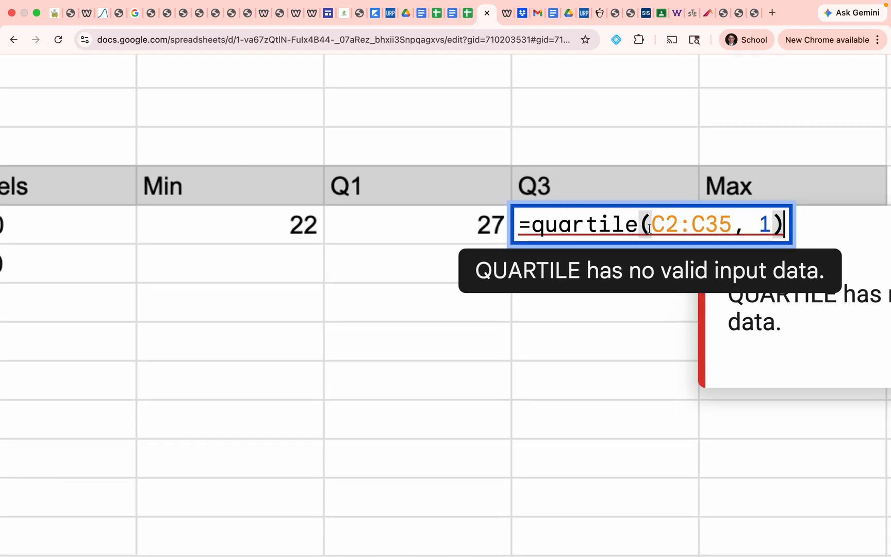
key("Delete")
type("B")
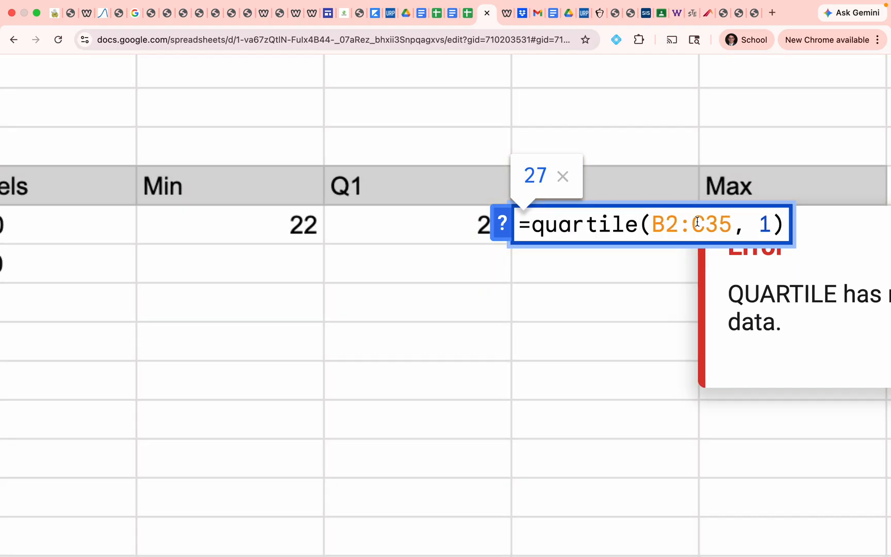
key("BackSpace")
type("B")
key("BackSpace")
type("3")
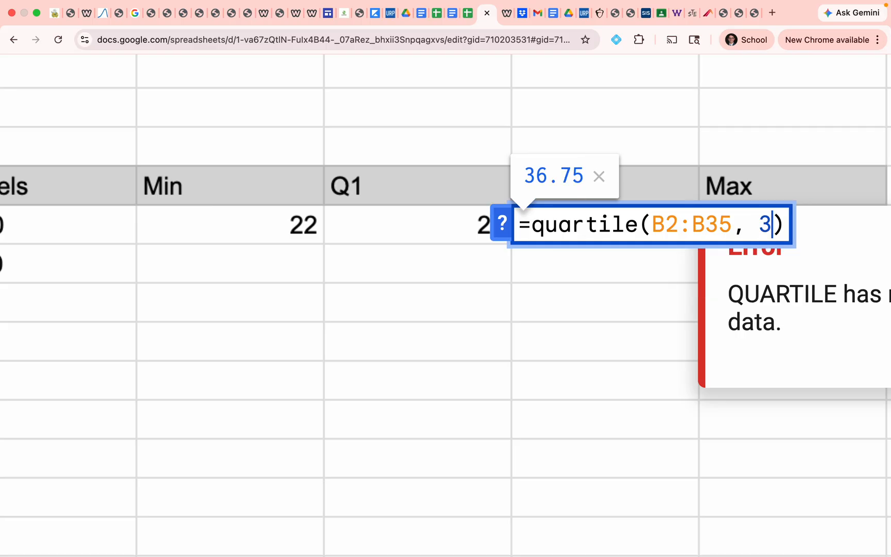
key("Return")
- Calculate the maximum mileage for the under-10 cars in L6 with =max(B2:B35)
scroll(705, 314, "down", 3)
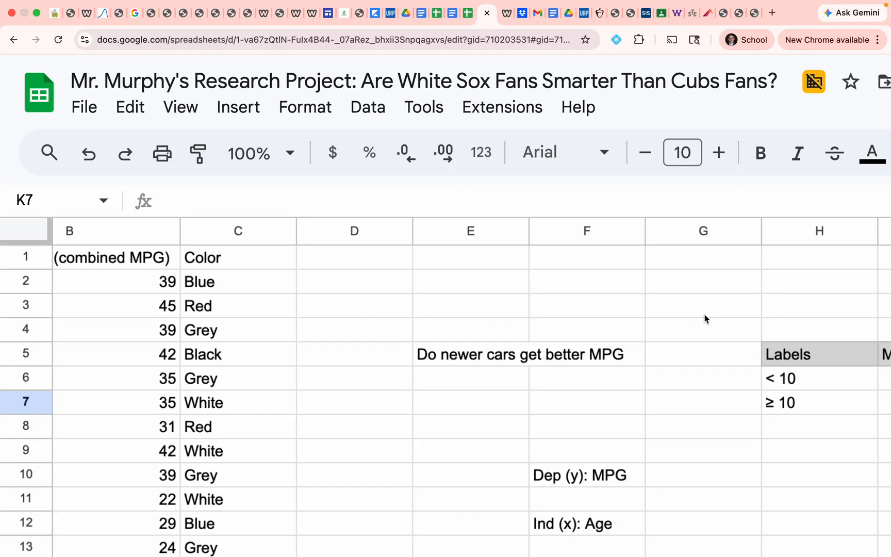
scroll(704, 315, "down", 5)
scroll(704, 317, "up", 3)
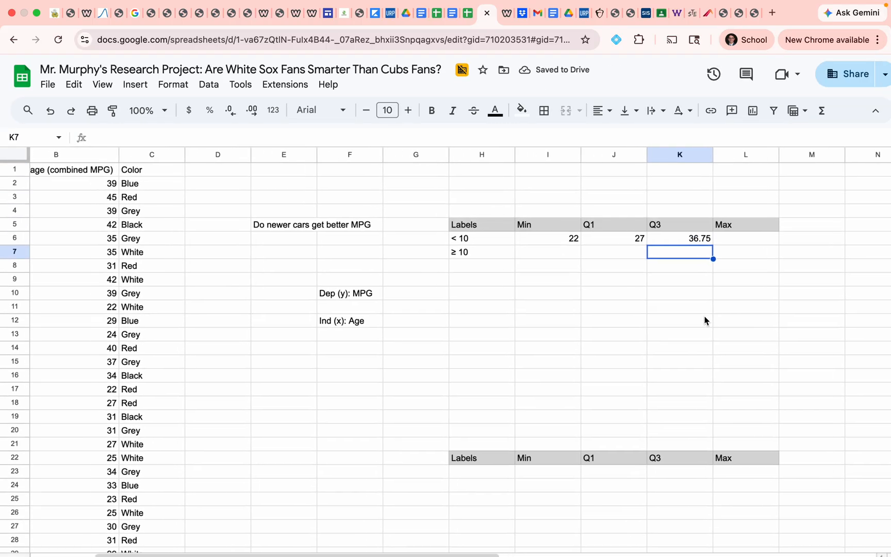
scroll(704, 321, "left", 1)
key("Up")
key("Right")
type("=ma")
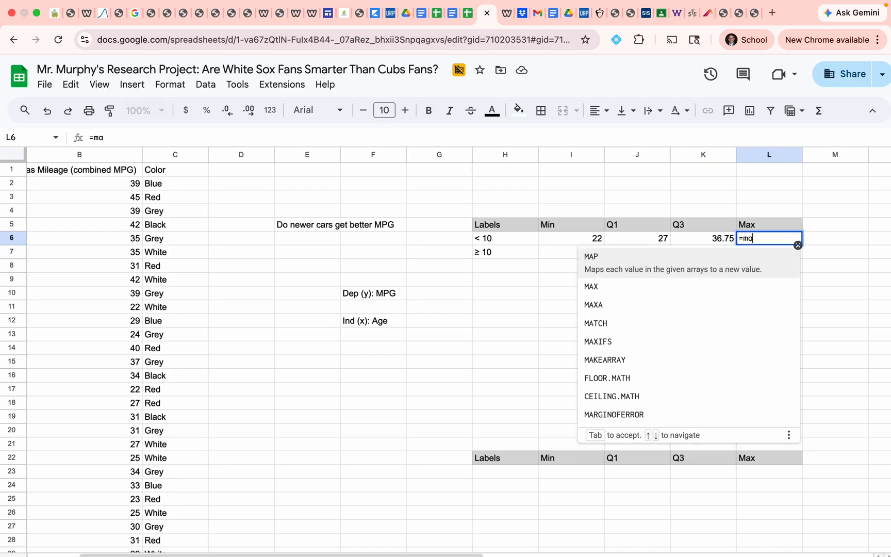
type("x(")
scroll(488, 278, "left", 2)
left_click_drag(178, 182, 157, 439)
scroll(169, 298, "down", 5)
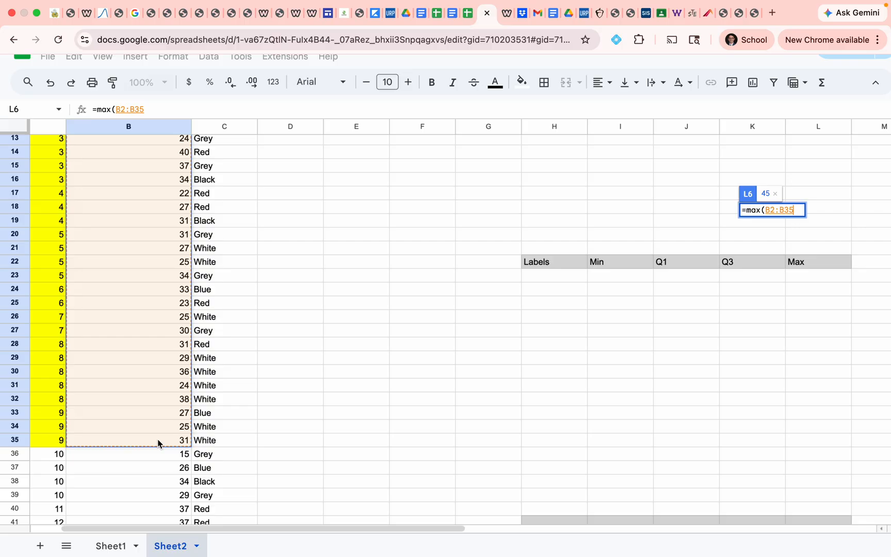
type(")")
key("Return")
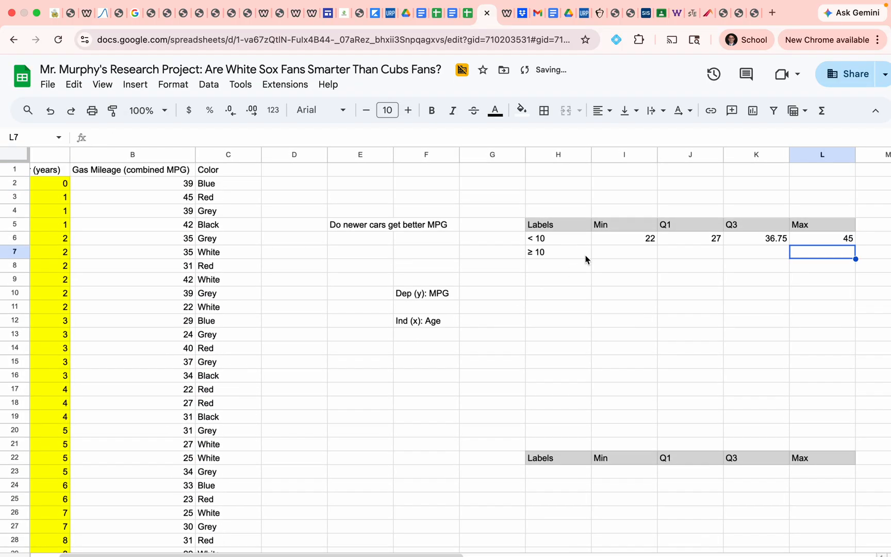
- Review the Min, Q1, Q3 and Max formulas of the "< 10" row cell by cell
scroll(622, 243, "right", 3)
left_click(576, 240)
key("Right")
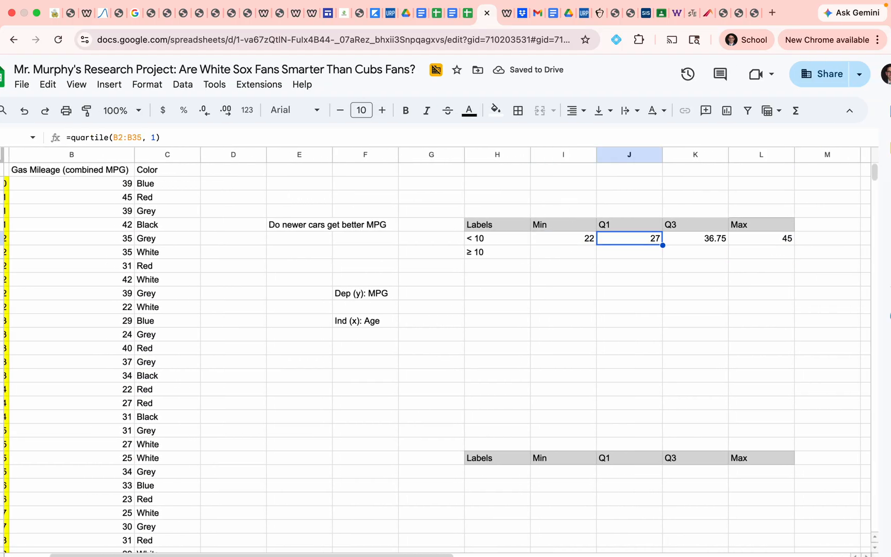
key("Right")
key("Right")
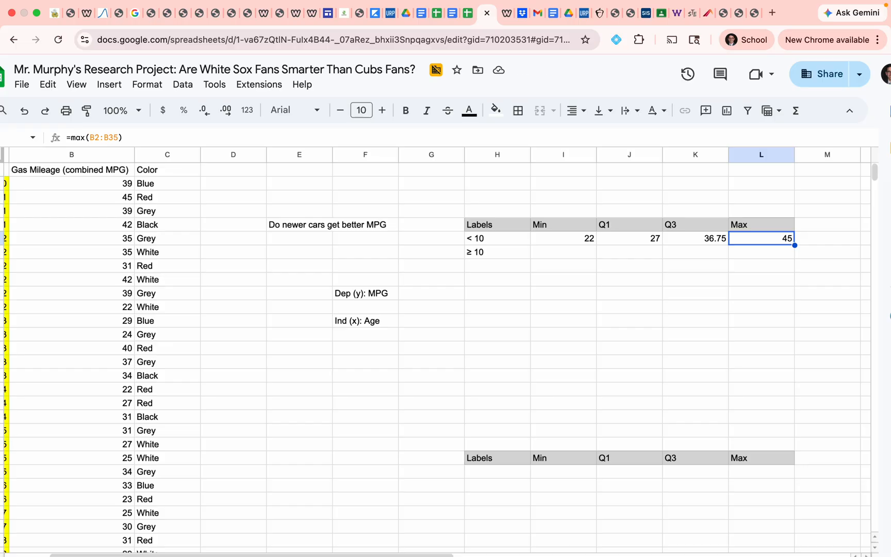
left_click(405, 269)
- Calculate the minimum mileage for the cars aged 10 years or more in I7 with MIN over the column B values from B36 down
left_click(545, 253)
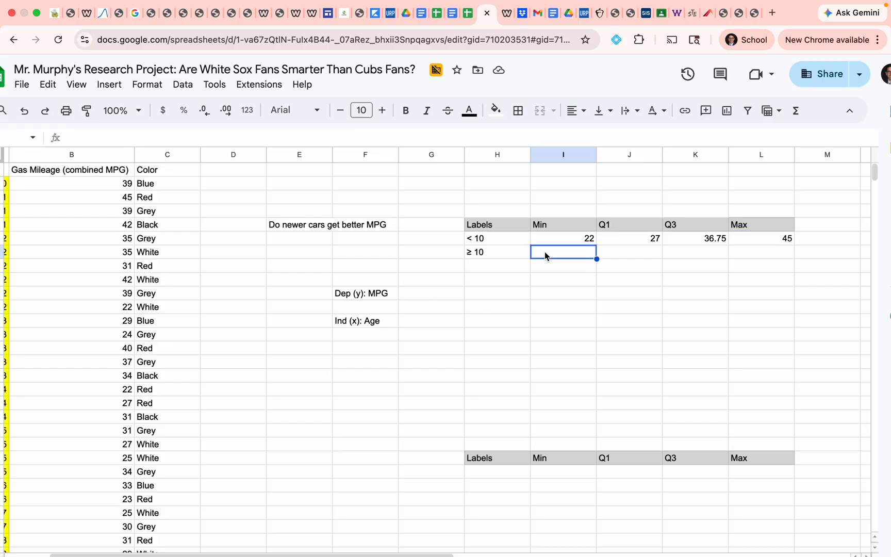
scroll(406, 272, "left", 5)
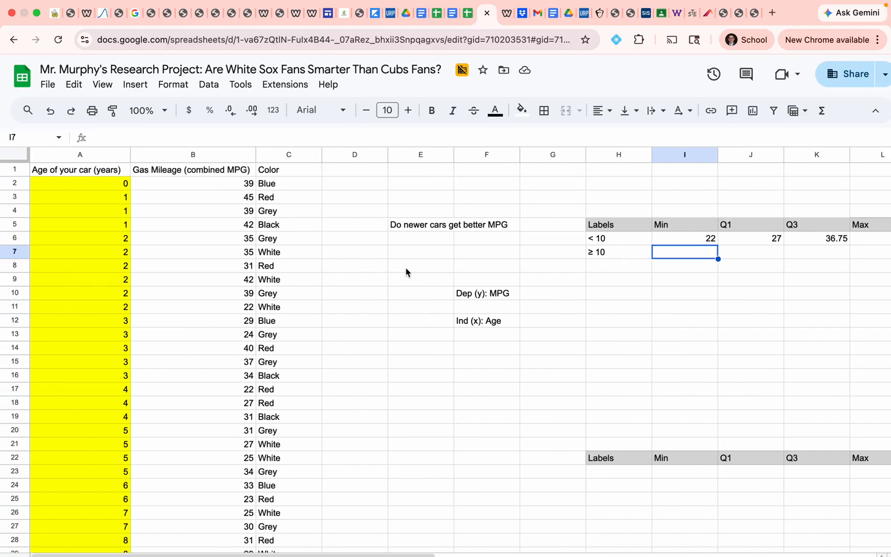
scroll(230, 321, "down", 10)
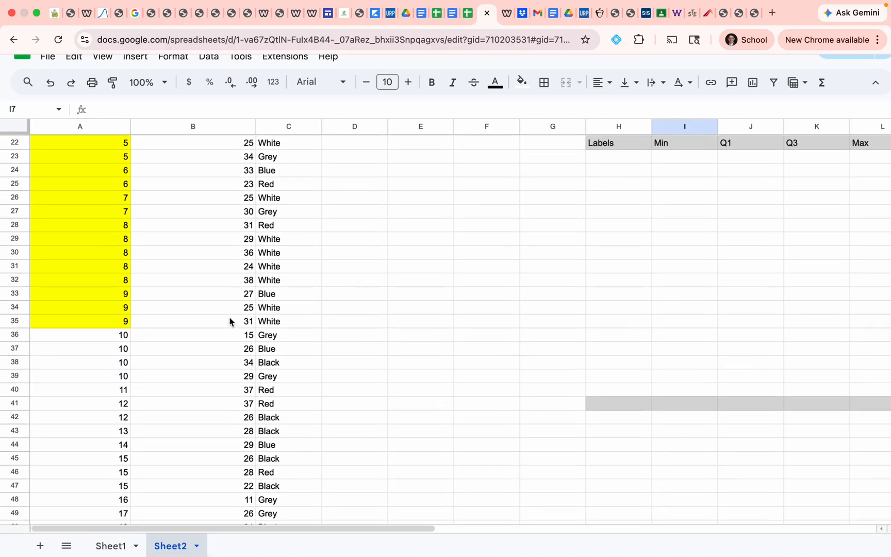
scroll(230, 321, "down", 5)
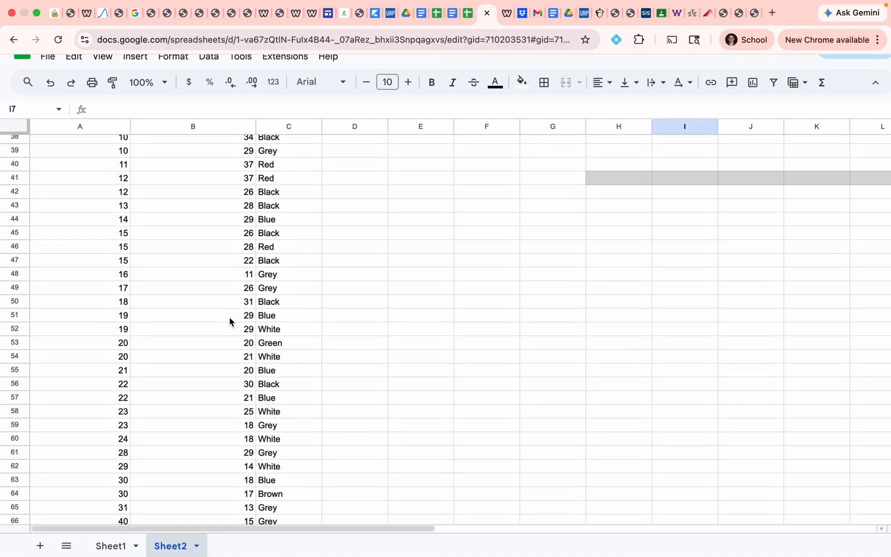
scroll(230, 321, "up", 9)
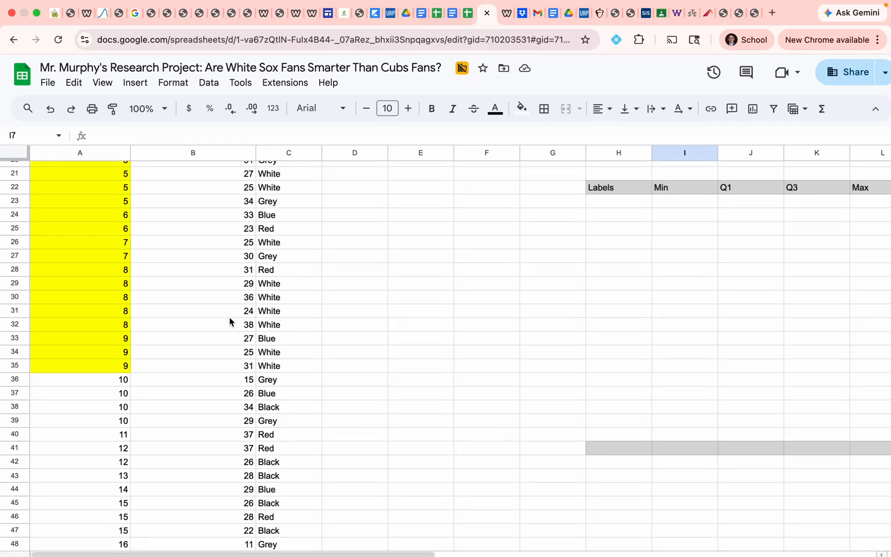
scroll(230, 321, "up", 7)
type("=min(")
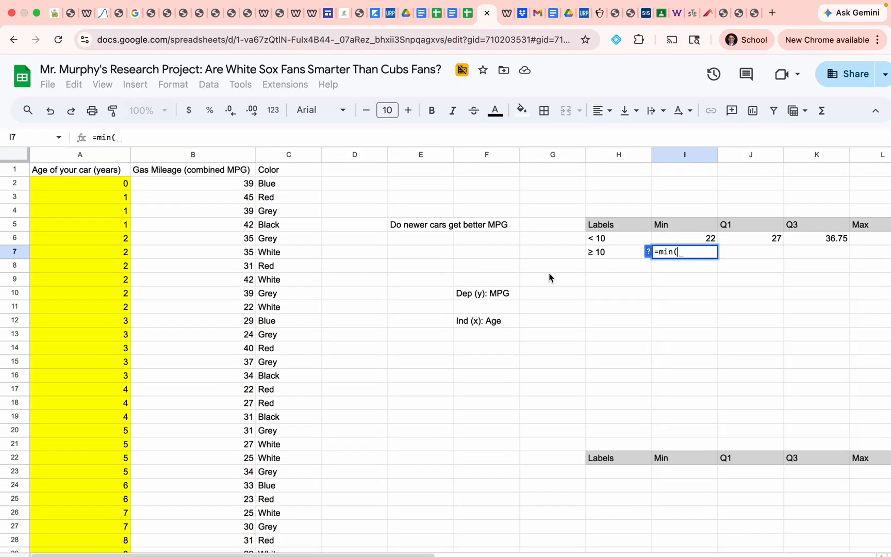
scroll(549, 278, "down", 8)
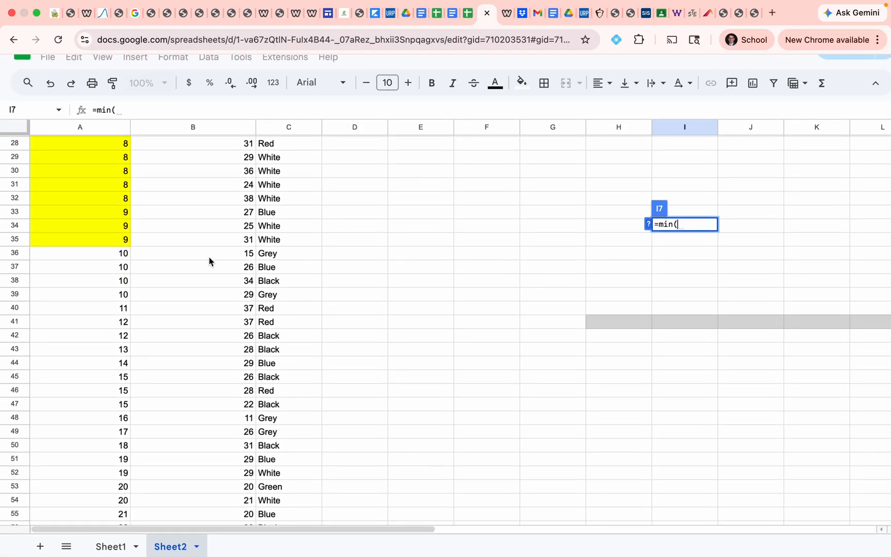
left_click_drag(197, 256, 207, 398)
key("Return")
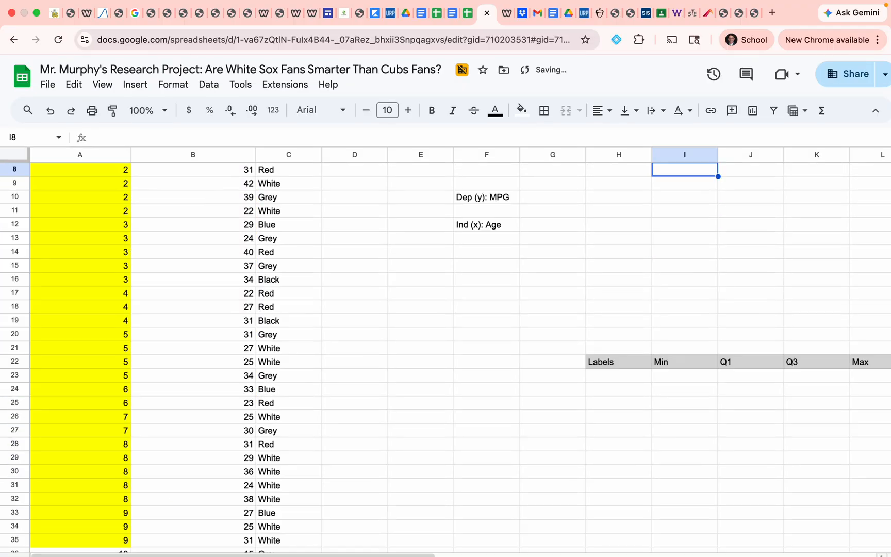
- Calculate the first quartile for the cars aged 10 years or more in J7 with =quartile(B36:B69,1)
left_click(757, 254)
type("=")
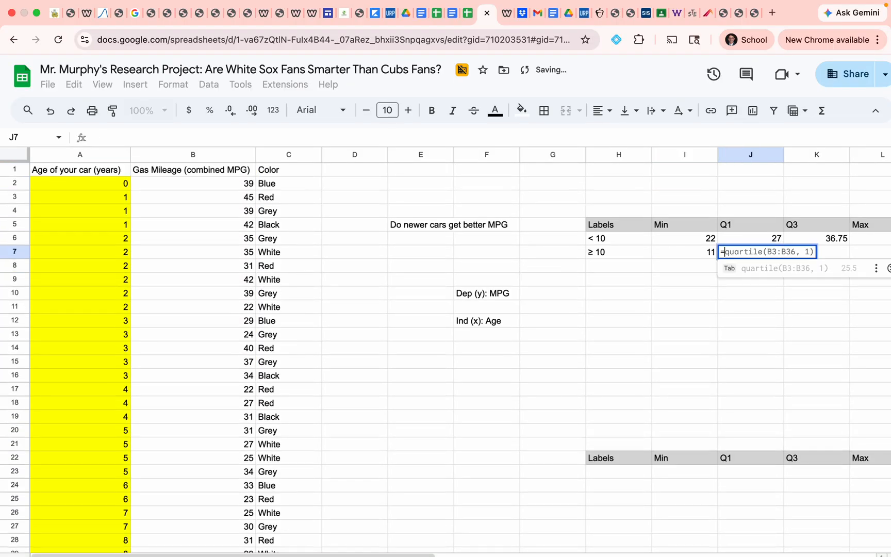
type("quortile(")
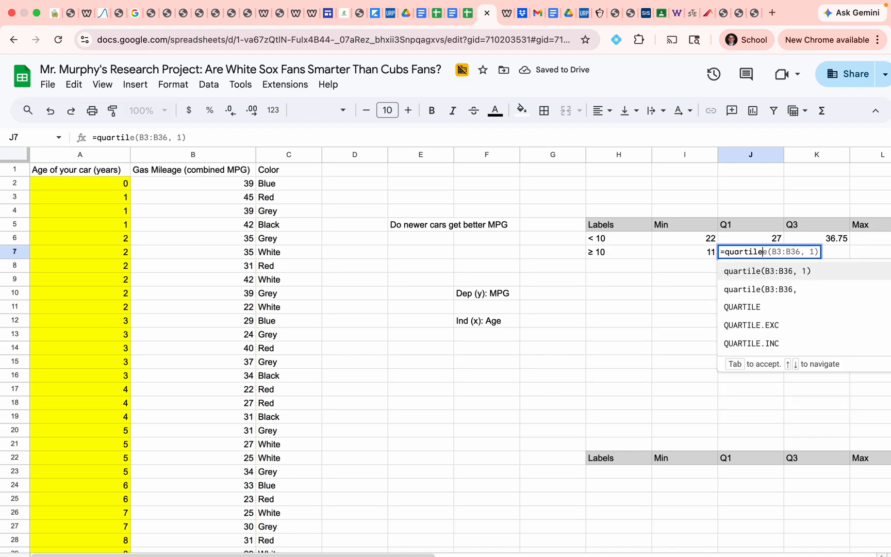
scroll(264, 372, "down", 10)
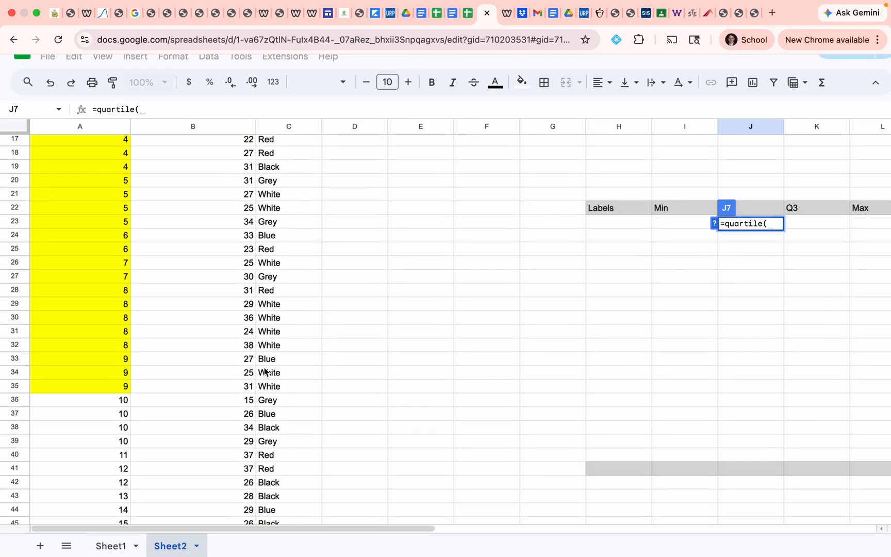
scroll(252, 353, "down", 2)
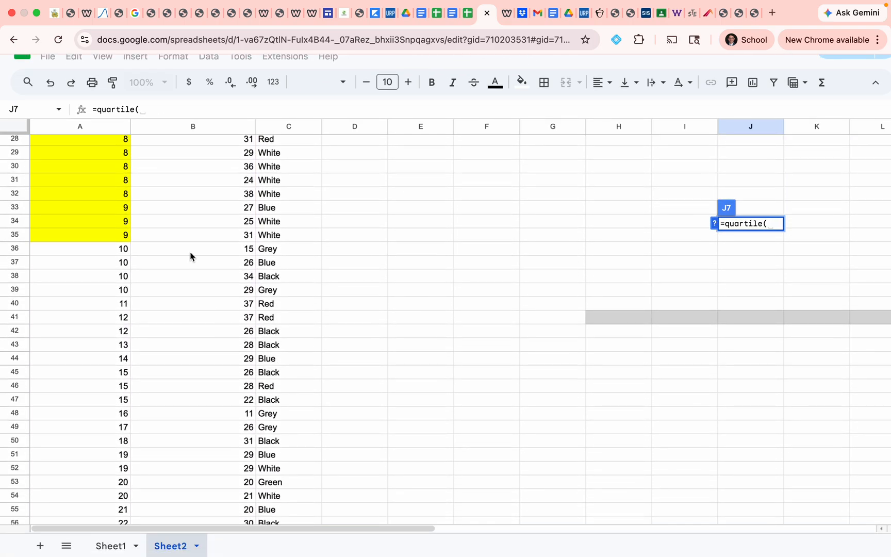
left_click_drag(190, 256, 205, 373)
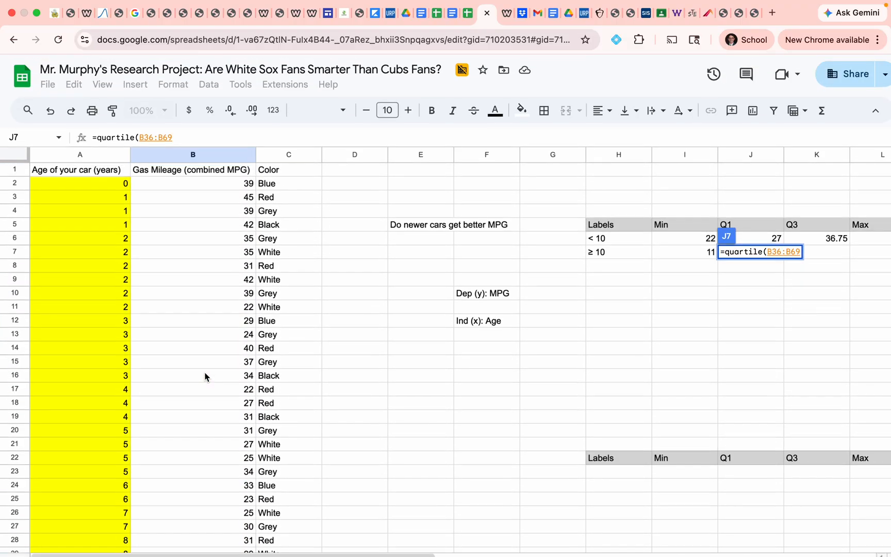
type(",1)")
key("Return")
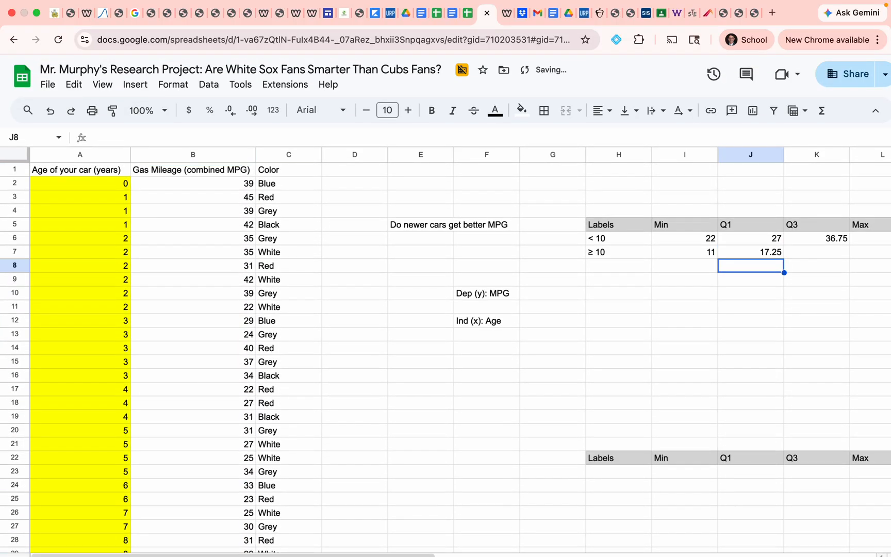
- Calculate the third quartile for the cars aged 10 years or more in K7 with =quartile(B36:B69, 3)
scroll(733, 274, "right", 5)
left_click(672, 254)
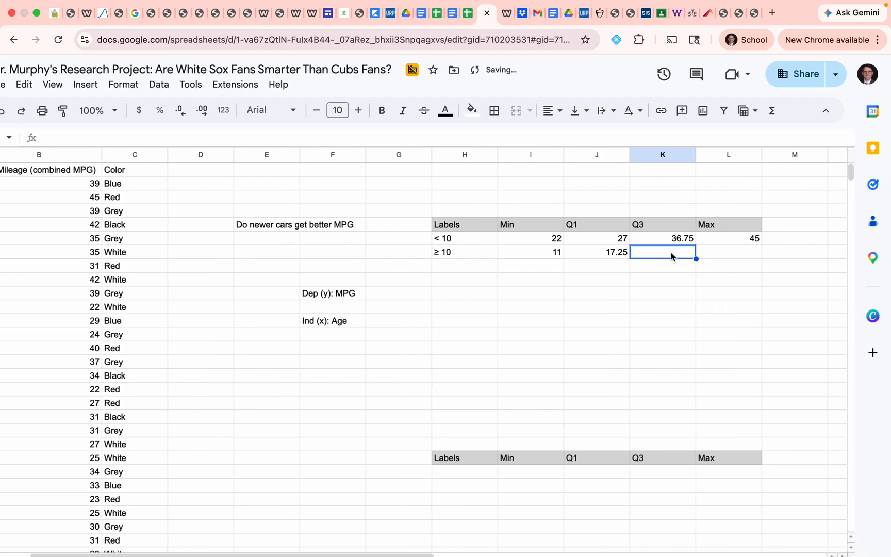
type("=quartile(")
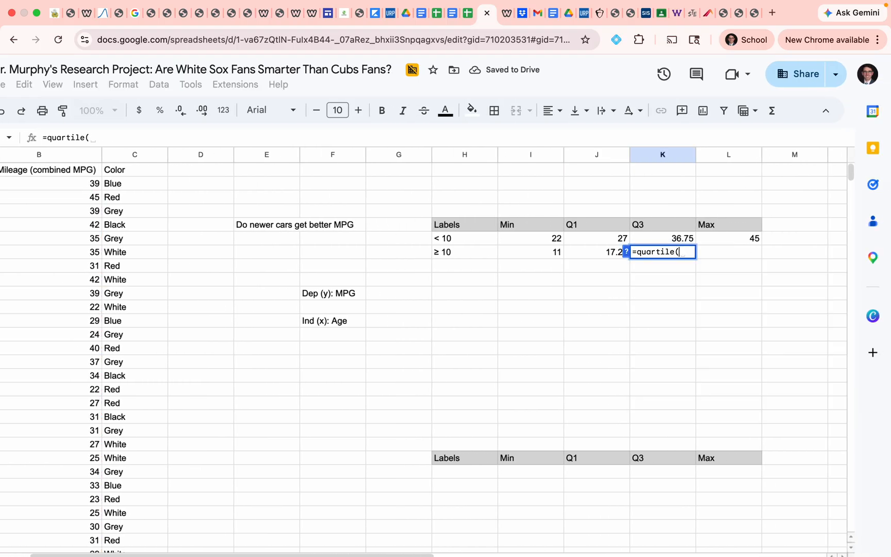
scroll(467, 298, "left", 5)
scroll(466, 298, "down", 10)
scroll(447, 297, "up", 5)
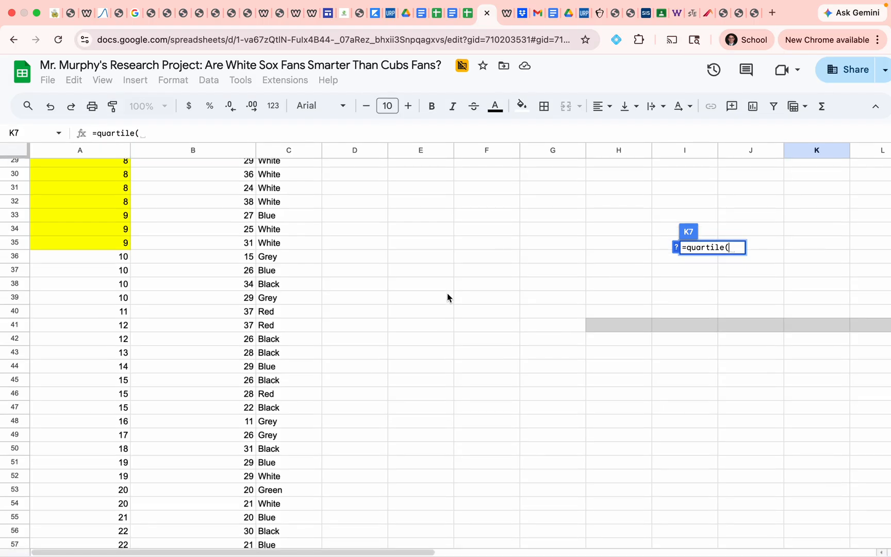
left_click_drag(224, 256, 225, 331)
scroll(225, 328, "up", 10)
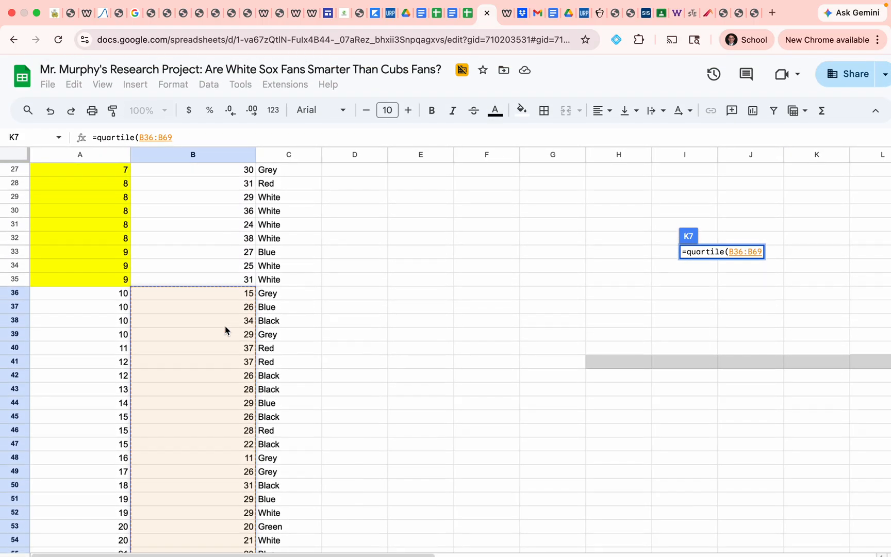
type(")")
key("BackSpace")
type(",")
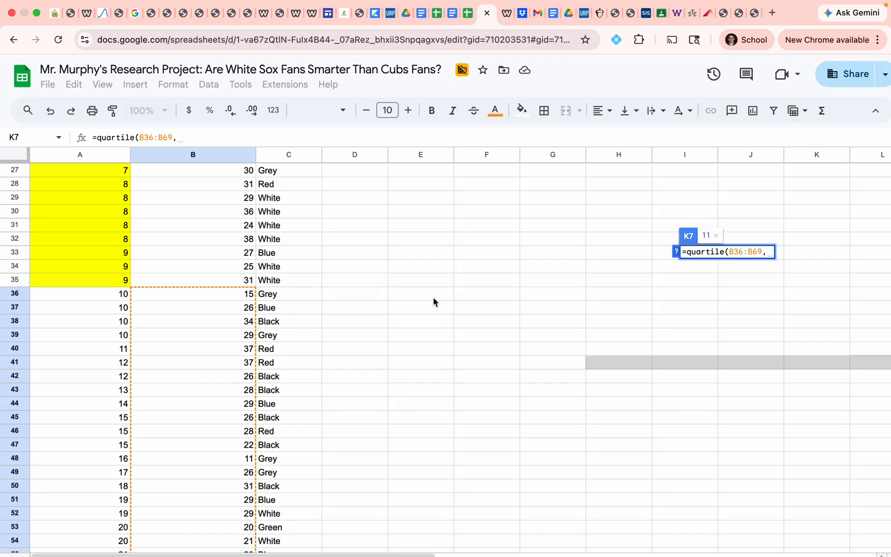
type("2)")
key("Return")
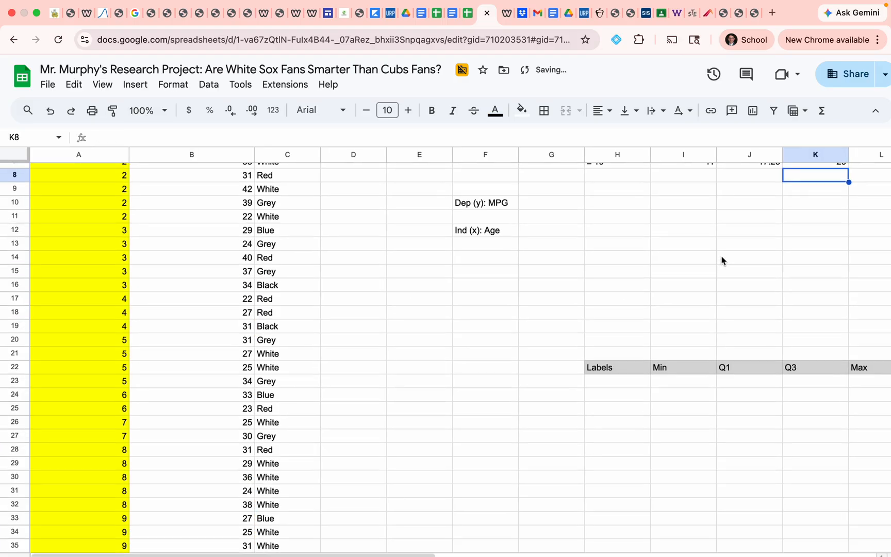
- Examine the Q3 formula of the "≥ 10" row, checking its cell range and quartile argument
left_click(710, 252)
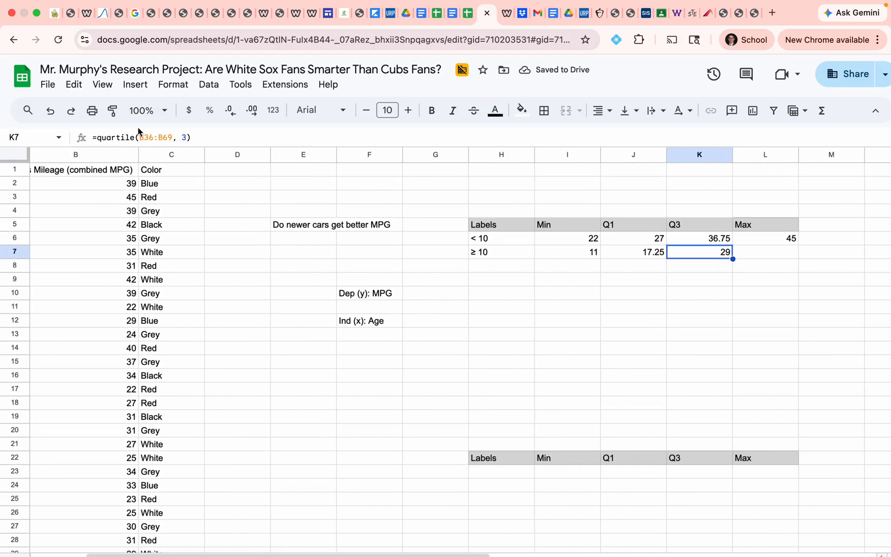
scroll(138, 129, "up", 5)
scroll(138, 129, "left", 2)
scroll(138, 129, "left", 1)
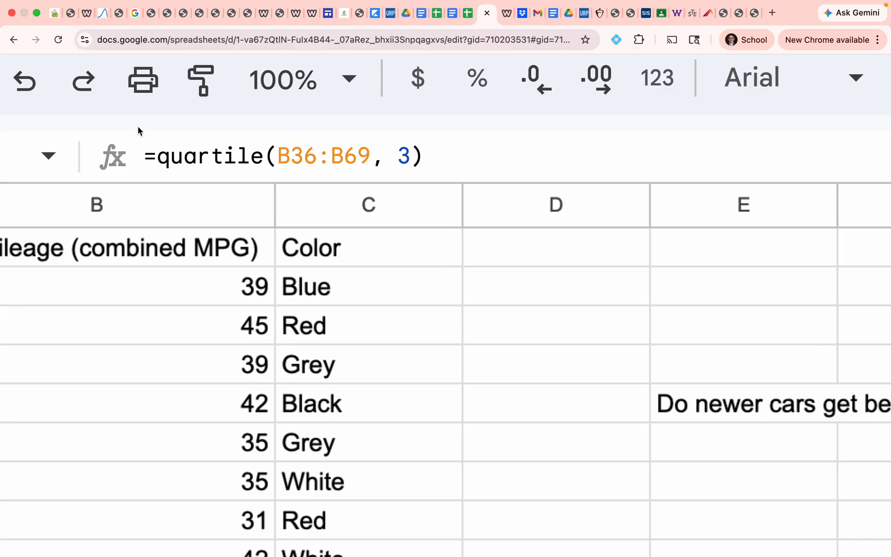
left_click_drag(277, 155, 370, 155)
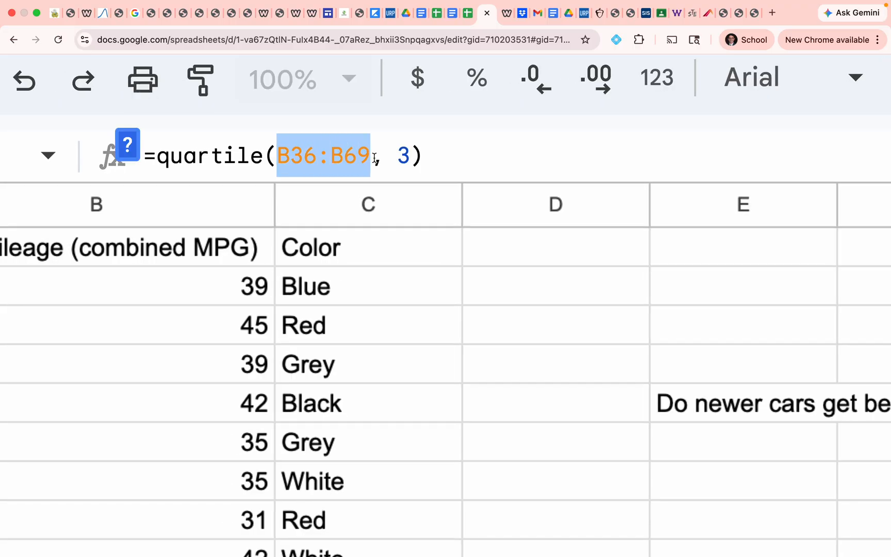
left_click(453, 279)
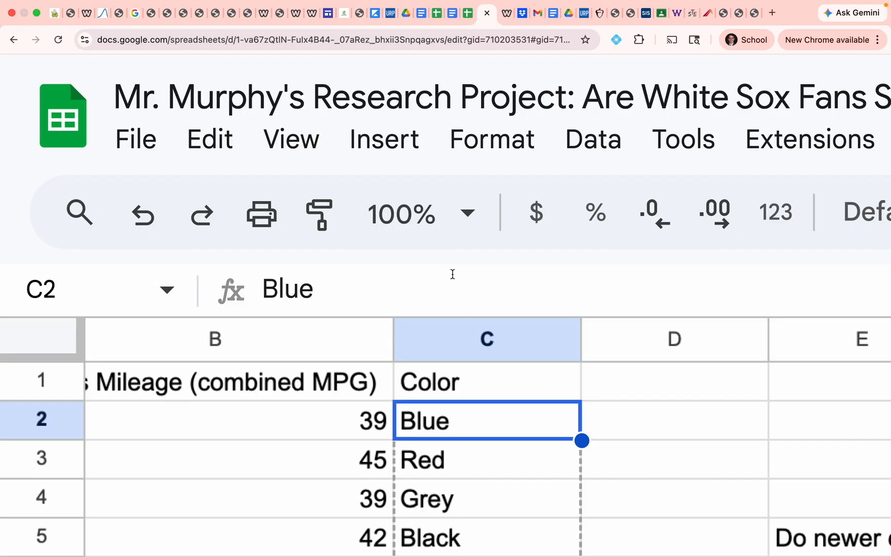
scroll(520, 435, "down", 5)
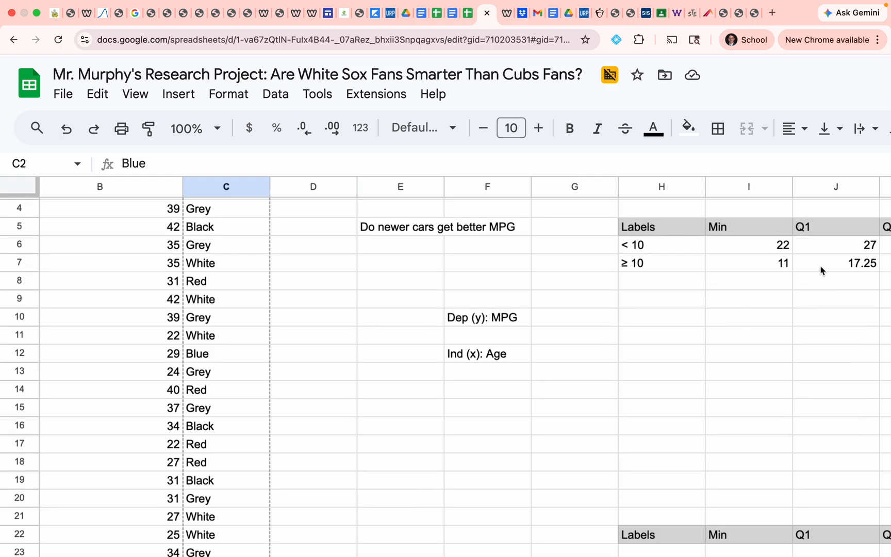
left_click(822, 271)
scroll(820, 270, "right", 3)
left_click(807, 270)
scroll(261, 276, "left", 6)
scroll(260, 276, "up", 2)
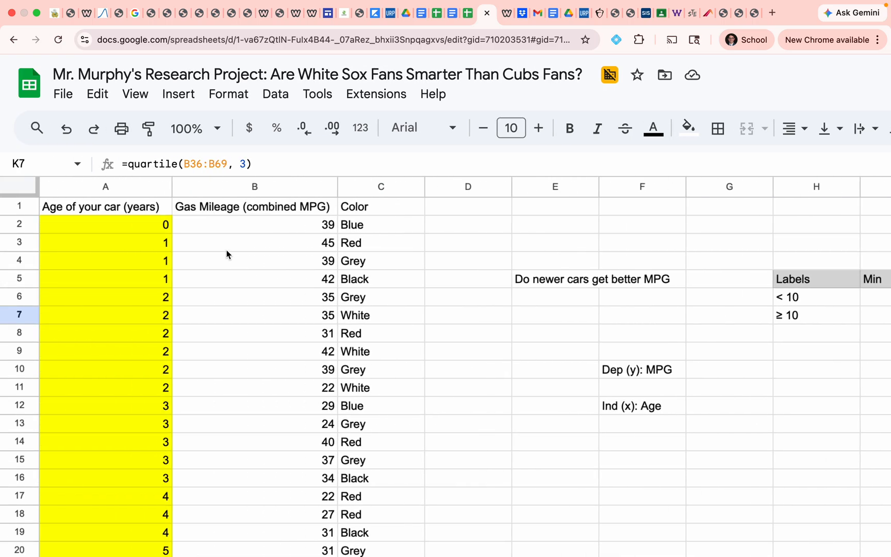
scroll(186, 185, "up", 5)
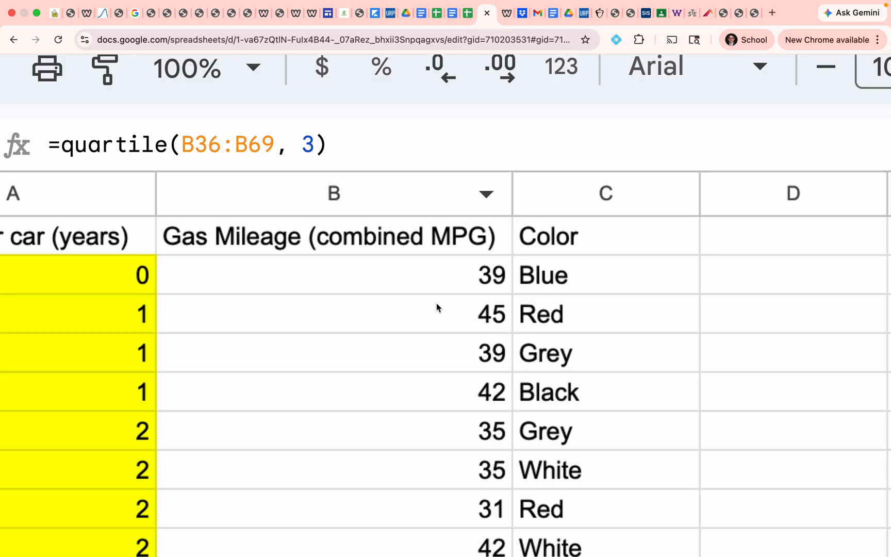
scroll(436, 303, "down", 5)
scroll(433, 322, "up", 3)
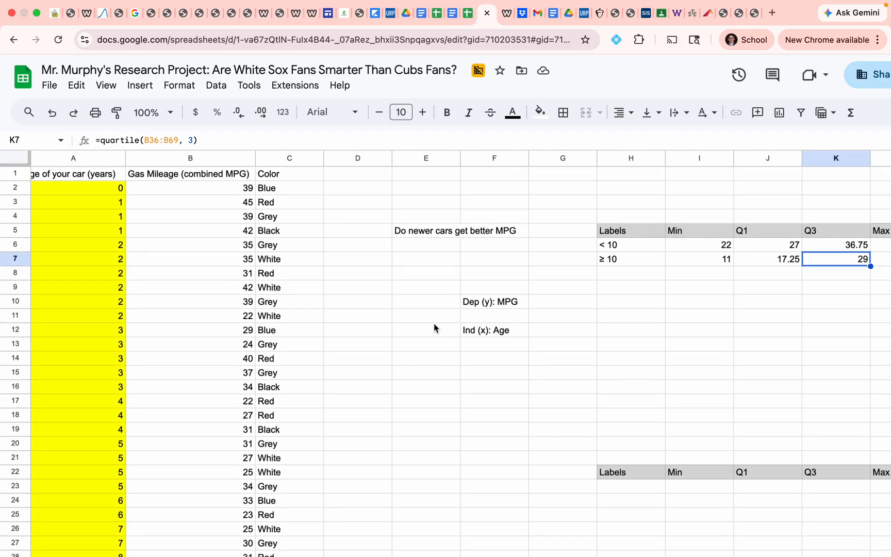
- Calculate the maximum mileage for the cars aged 10 years or more in L7 with MAX over the column B values from B36 down
scroll(434, 323, "right", 3)
left_click(677, 261)
type("=max(")
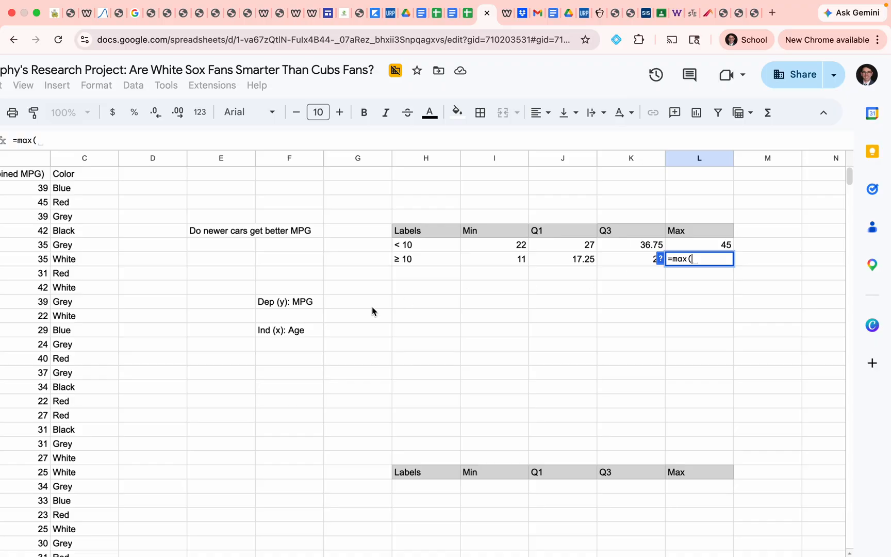
scroll(372, 311, "left", 5)
scroll(372, 311, "down", 10)
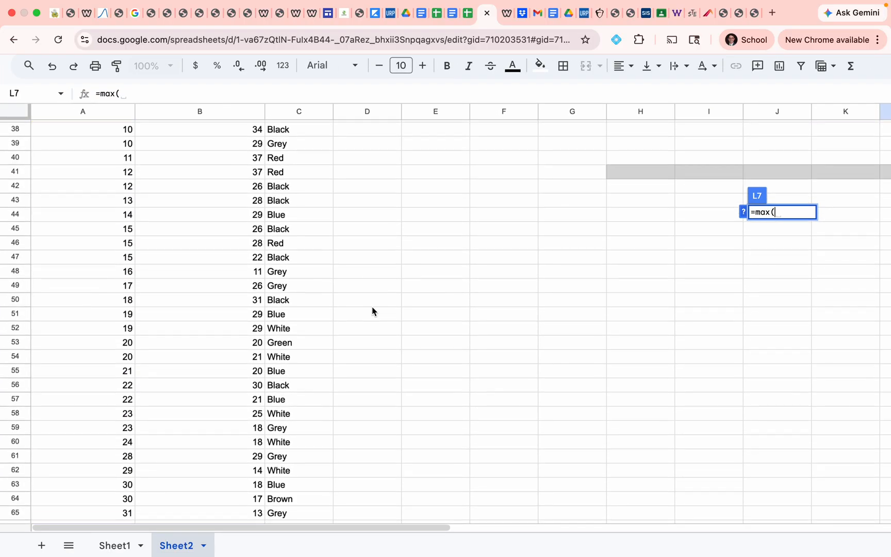
scroll(372, 310, "up", 2)
left_click_drag(209, 231, 245, 472)
scroll(248, 427, "down", 3)
scroll(247, 427, "down", 3)
type(")")
key("Return")
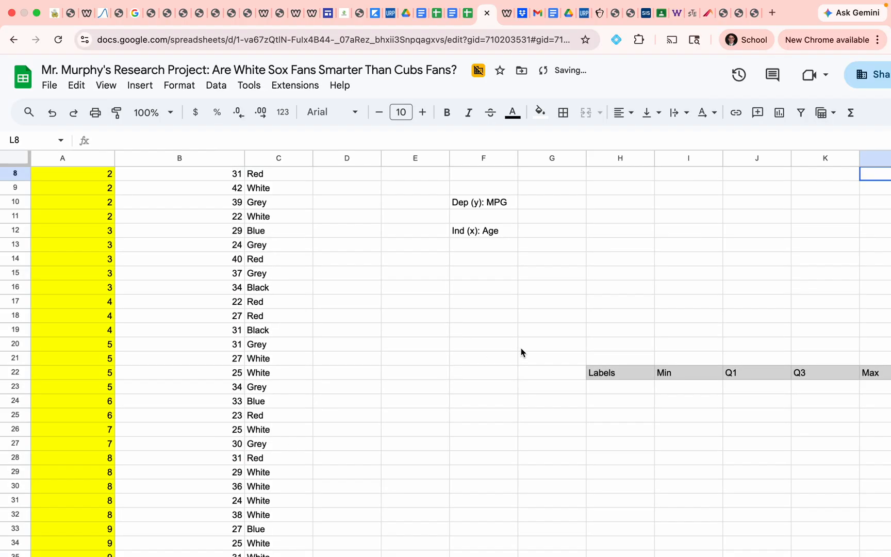
- Review both summary rows against the age and mileage data, including where the list splits between under-10 and 10-or-older cars
scroll(536, 347, "right", 2)
left_click_drag(298, 247, 573, 262)
left_click(428, 305)
scroll(423, 308, "left", 2)
scroll(422, 311, "left", 3)
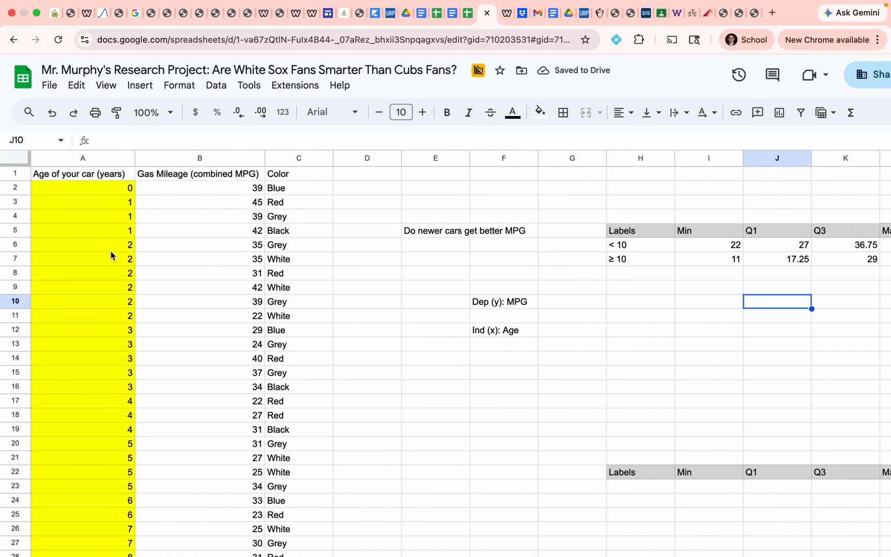
left_click(88, 359)
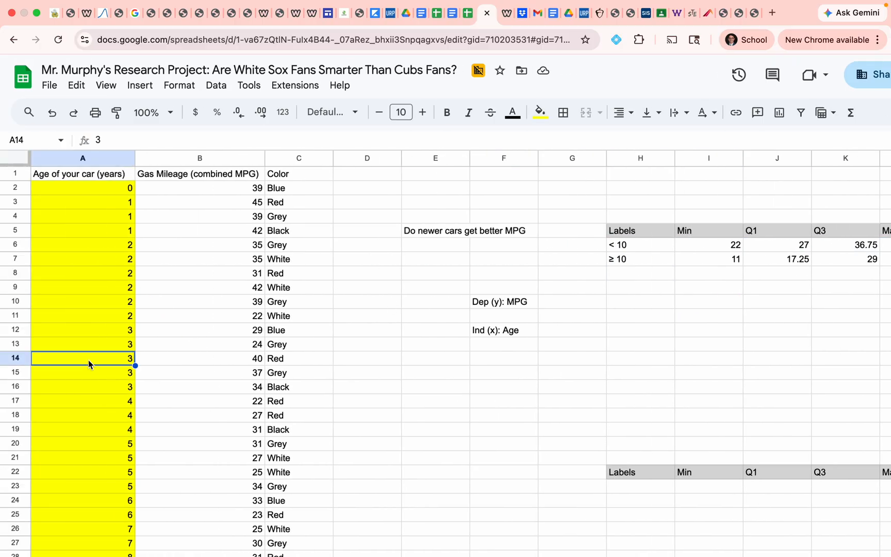
scroll(213, 318, "down", 10)
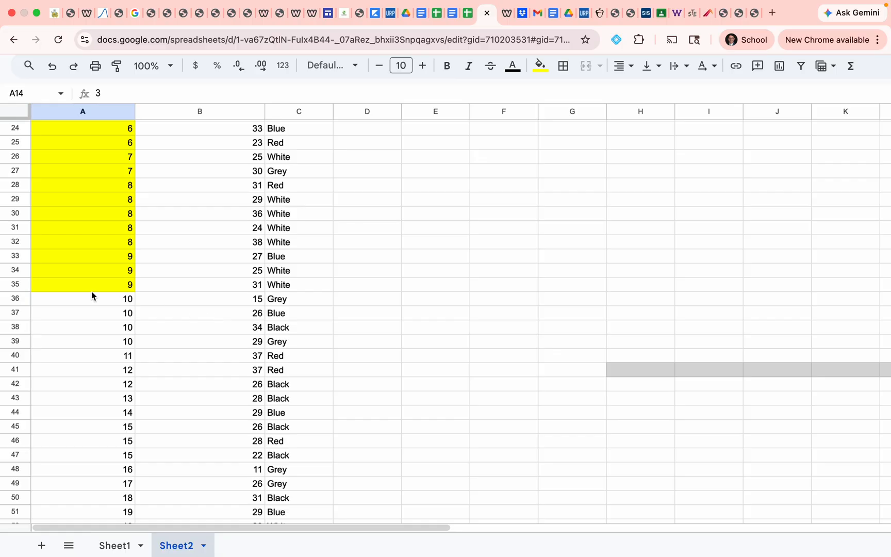
left_click(93, 288)
left_click(203, 315)
scroll(203, 323, "down", 10)
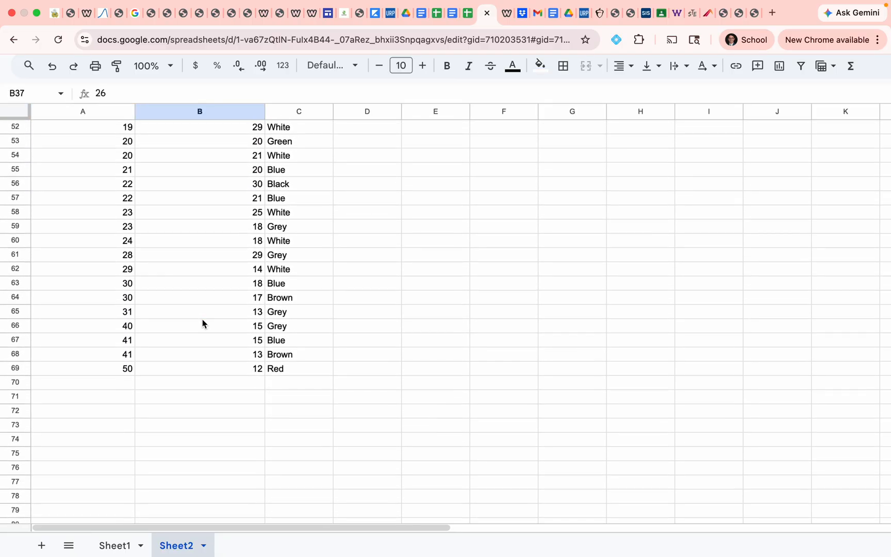
left_click(203, 317)
scroll(202, 323, "up", 8)
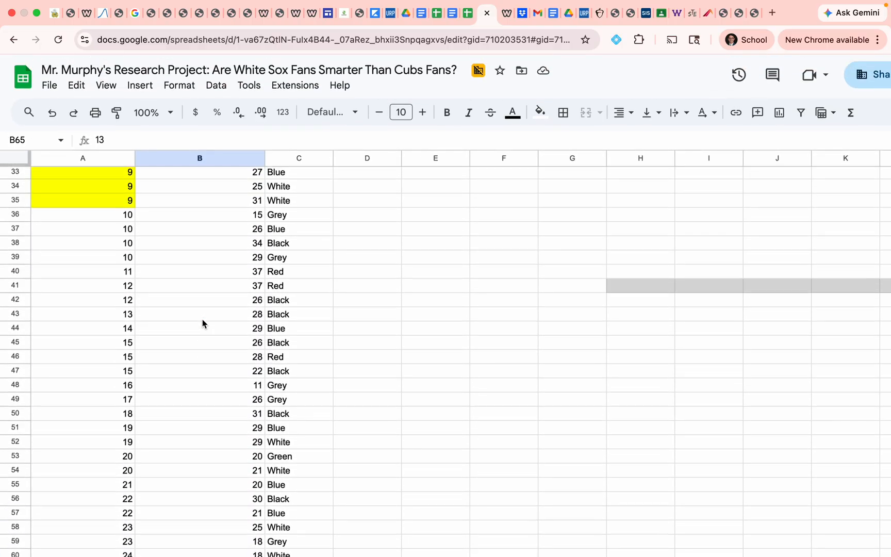
scroll(203, 324, "down", 5)
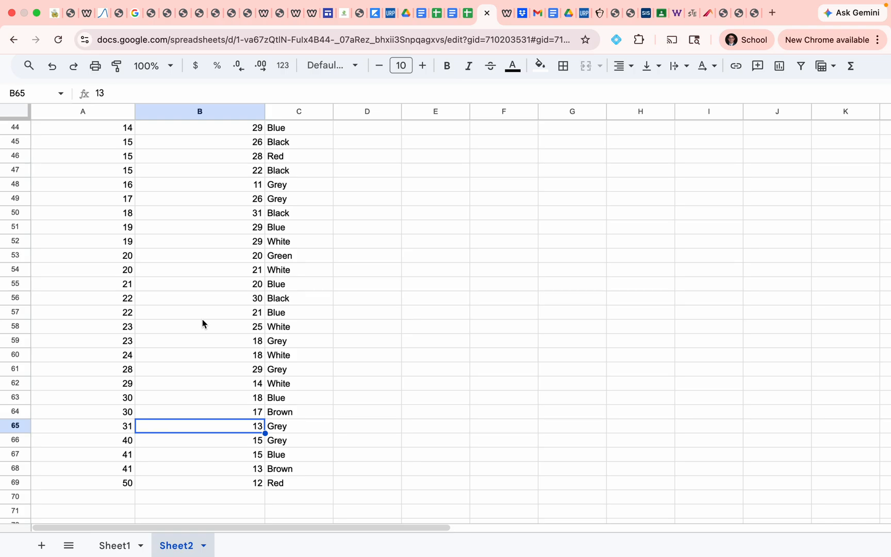
scroll(202, 323, "up", 15)
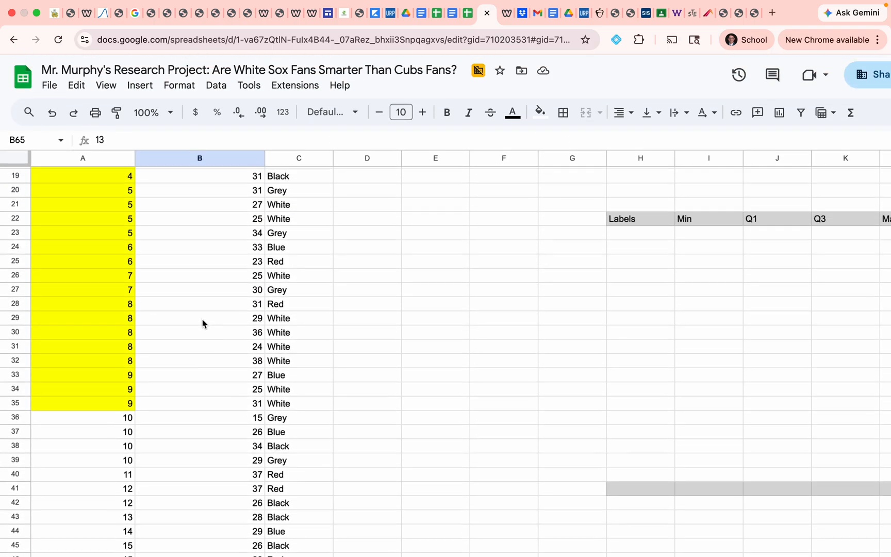
left_click(78, 191)
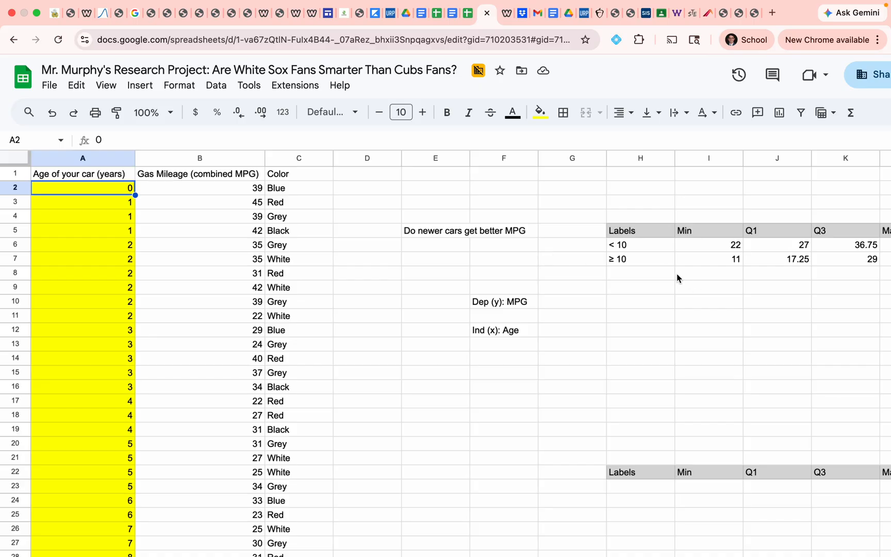
left_click(129, 175)
- Relabel the two rows of the upper summary table as "Newer Cars" in H6 and "Older Cars" in H7
scroll(617, 299, "right", 5)
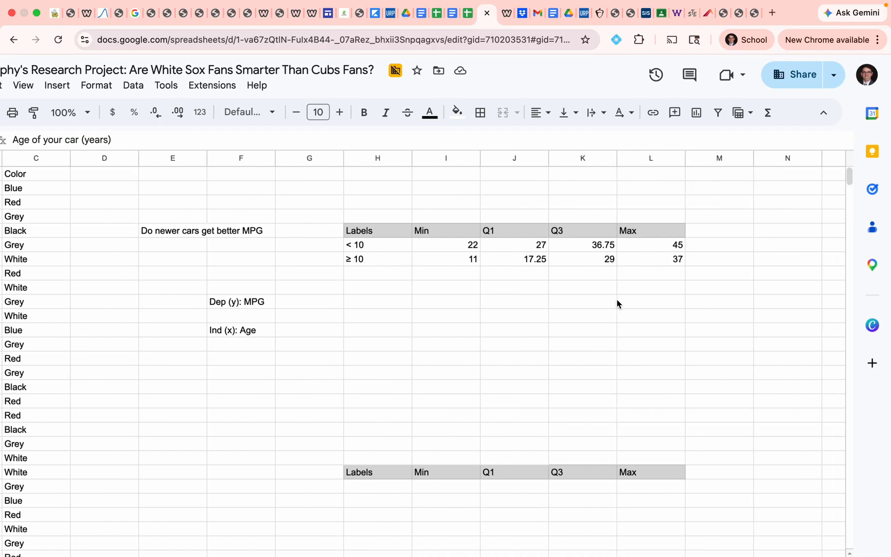
left_click(388, 247)
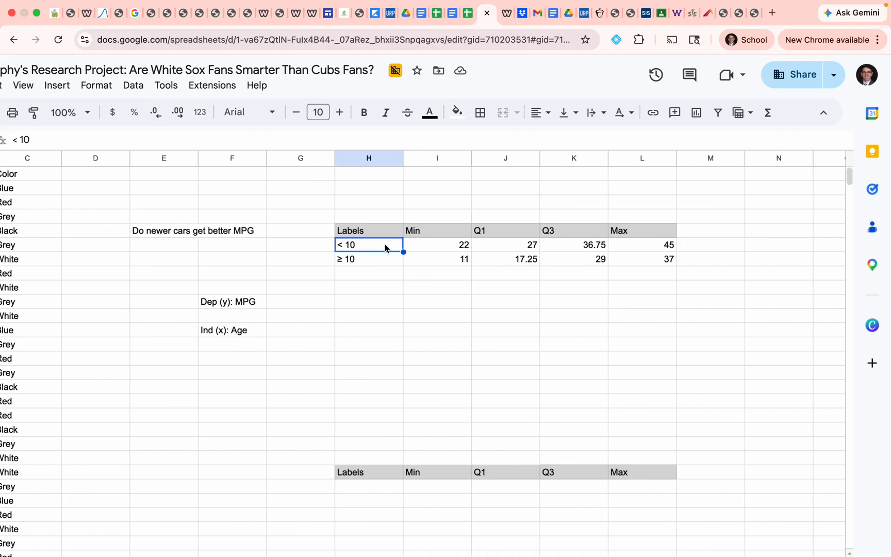
left_click(393, 316)
left_click(445, 246)
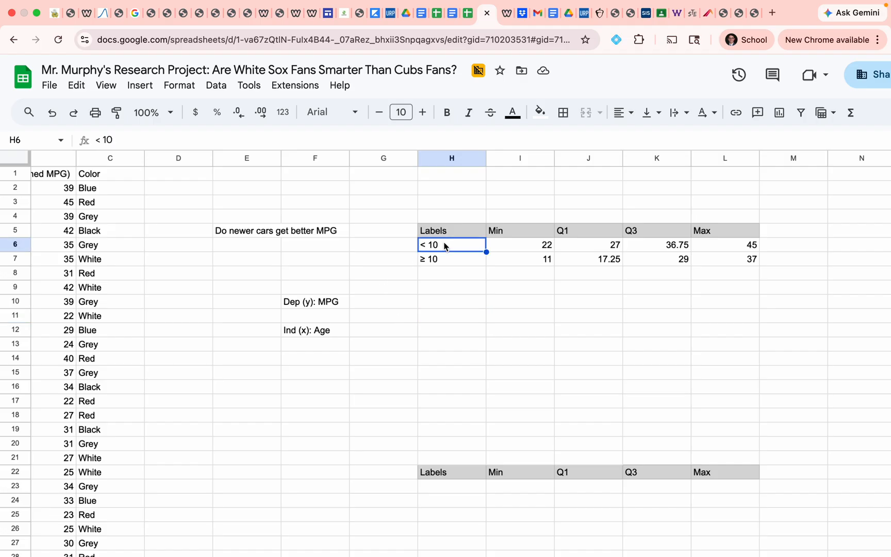
type("Newer")
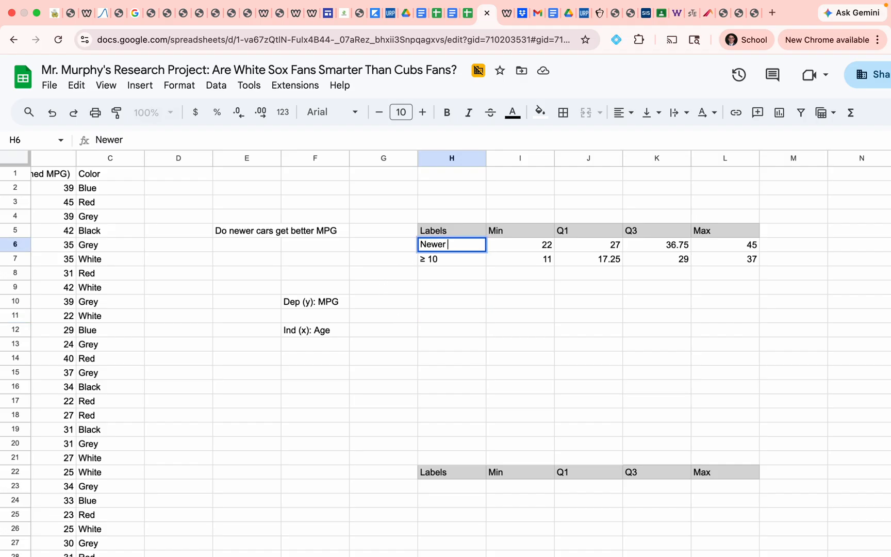
type(" Cars")
key("Return")
type("Older Cars")
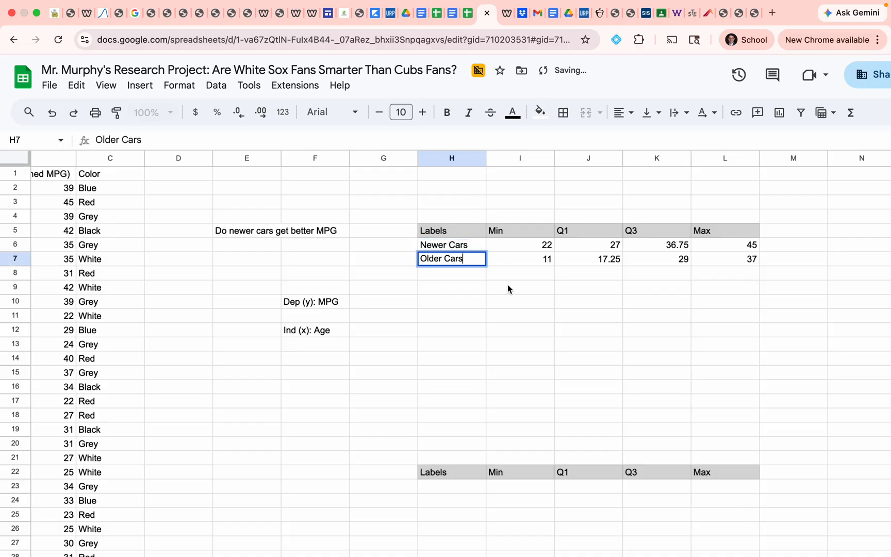
left_click(507, 286)
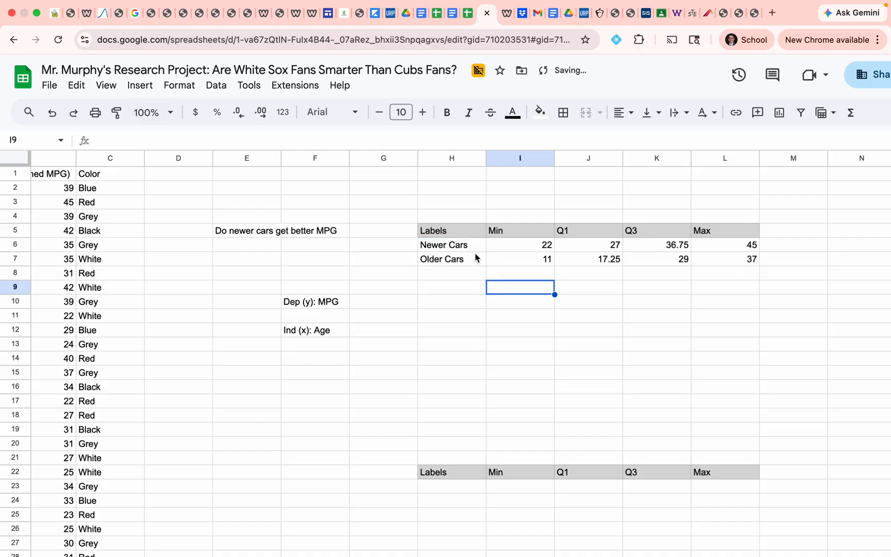
- Insert a chart from the upper summary table, H5:L7, including its header row
left_click_drag(457, 233, 717, 262)
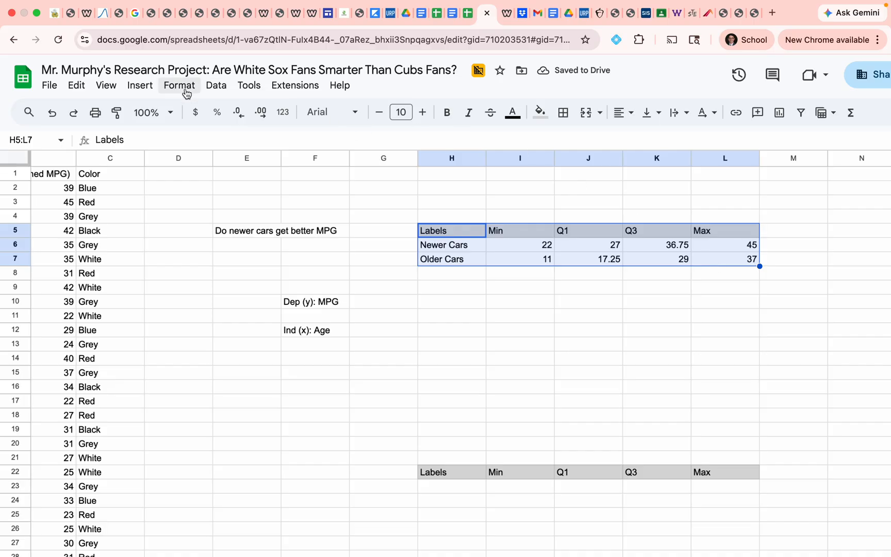
left_click(140, 86)
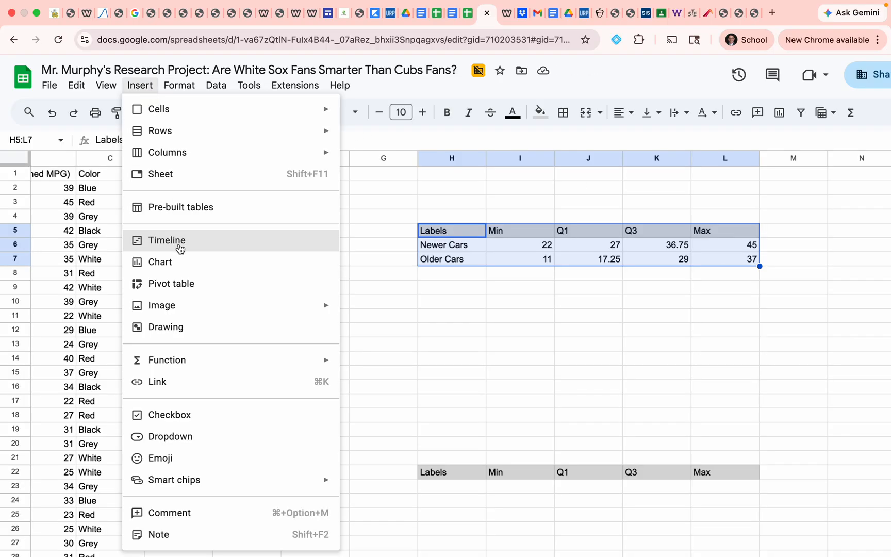
left_click(195, 262)
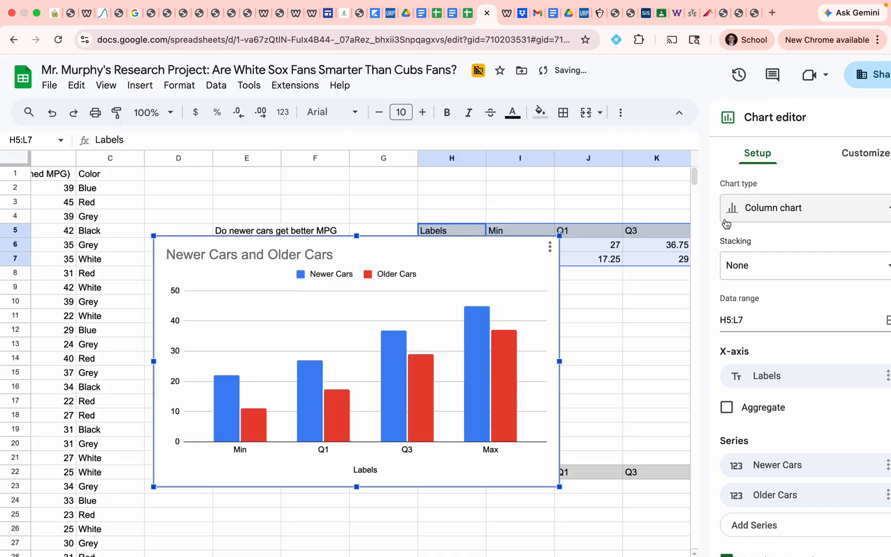
- Change the chart type to Candlestick chart
scroll(766, 361, "down", 10)
scroll(814, 392, "right", 3)
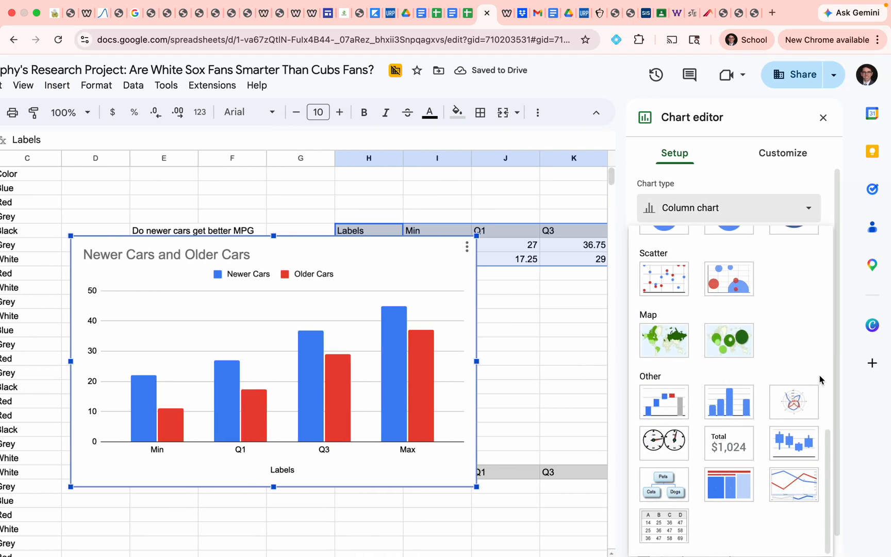
scroll(820, 380, "up", 10)
scroll(789, 319, "up", 3)
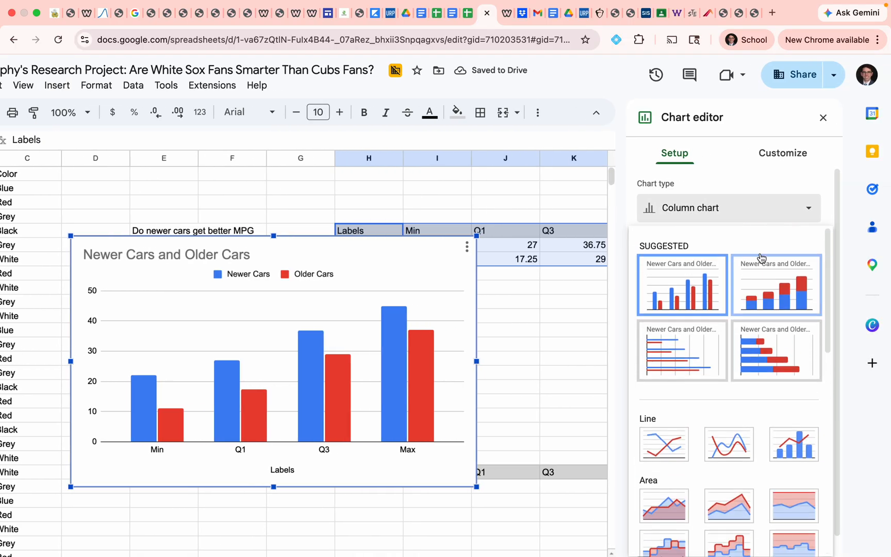
left_click(769, 216)
scroll(772, 403, "down", 10)
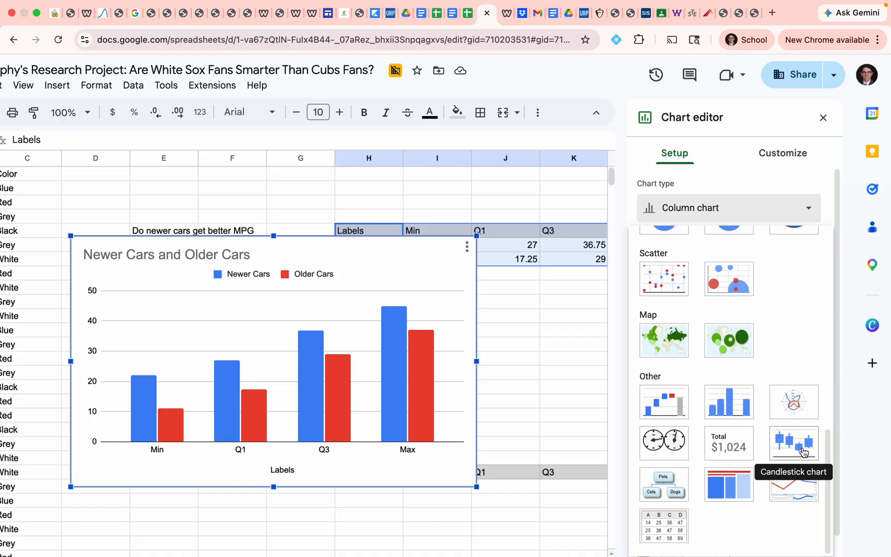
left_click(803, 452)
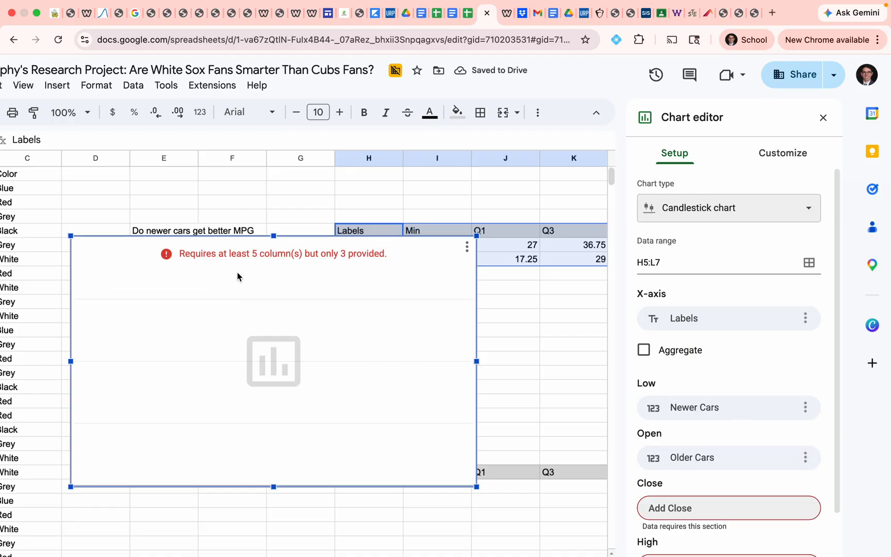
- Turn off Switch rows / columns so the chart takes its series from the Min, Q1, Q3 and Max columns
scroll(772, 334, "down", 3)
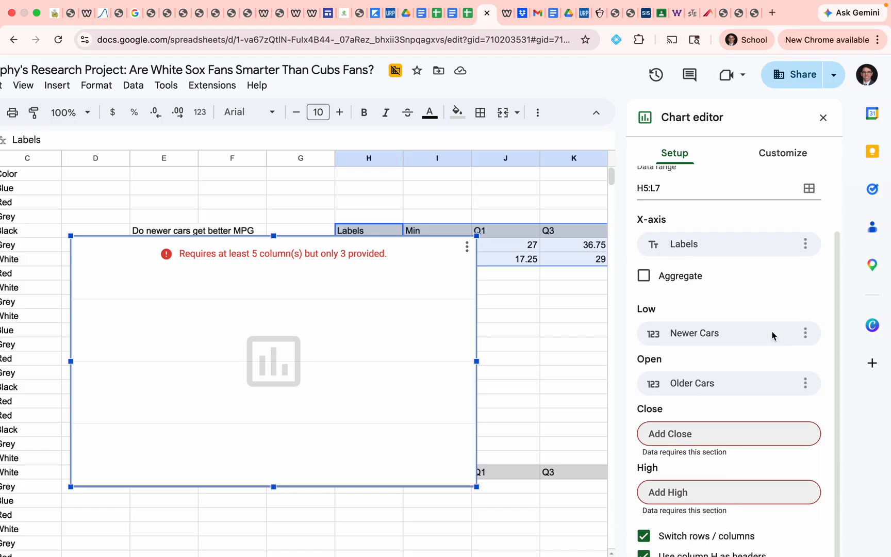
scroll(716, 286, "down", 2)
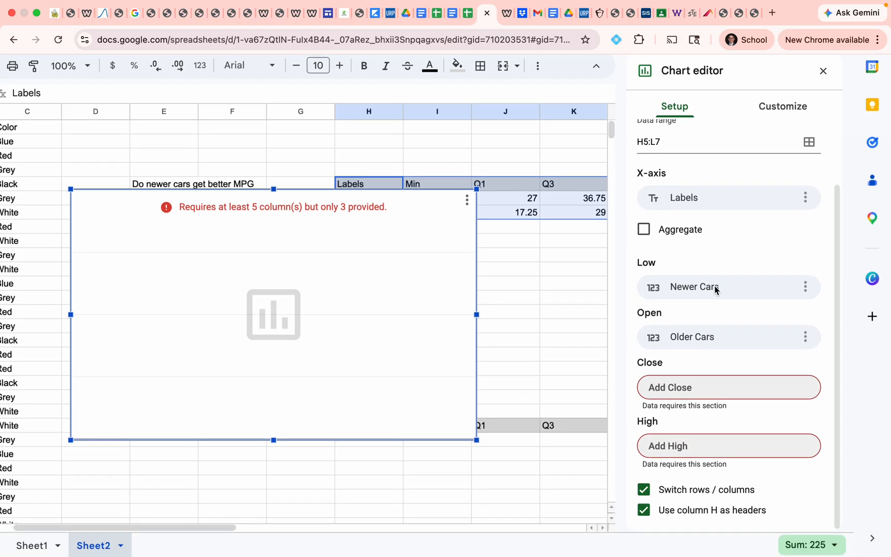
left_click(714, 290)
left_click(714, 290)
left_click(714, 340)
left_click(714, 340)
scroll(679, 496, "up", 5)
scroll(664, 487, "right", 3)
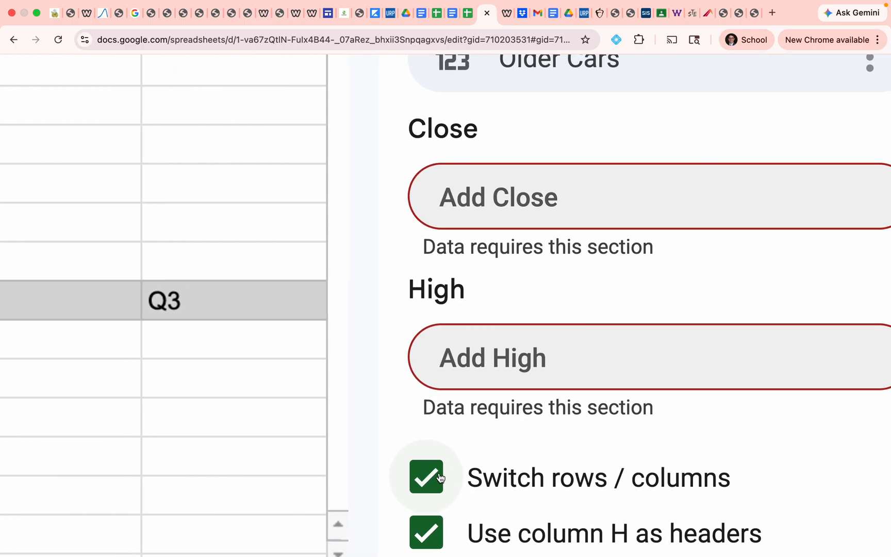
left_click(431, 484)
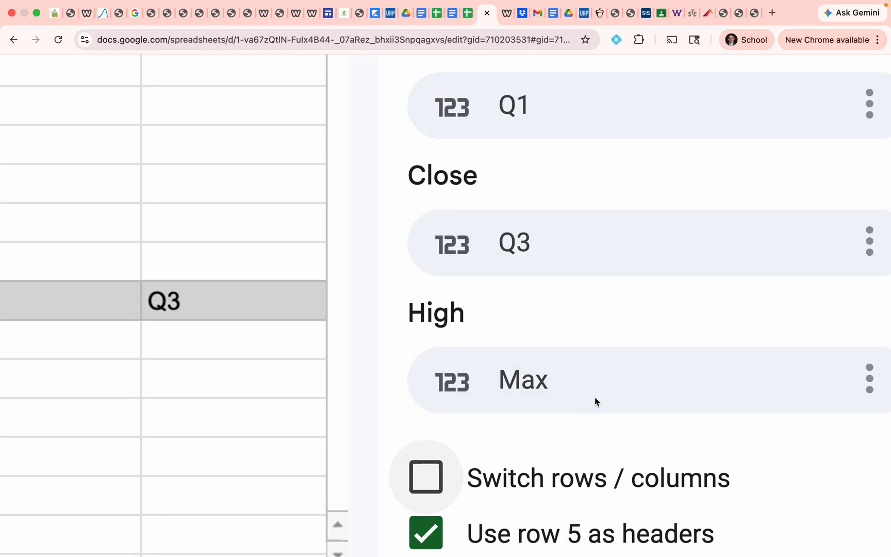
- Check which table columns the candlestick chart uses for Low, Open, Close and High
scroll(594, 400, "down", 5)
scroll(593, 398, "up", 1)
scroll(596, 400, "up", 1)
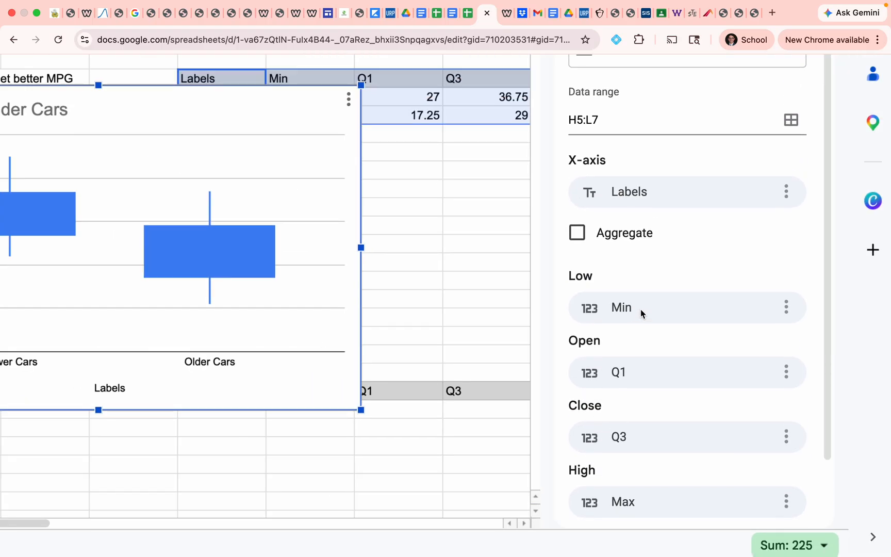
scroll(640, 309, "down", 2)
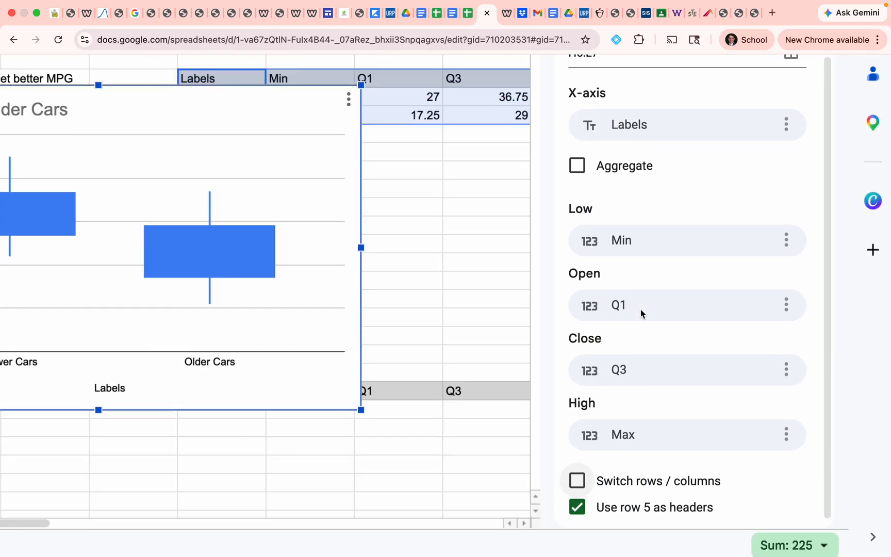
left_click(640, 309)
left_click(640, 309)
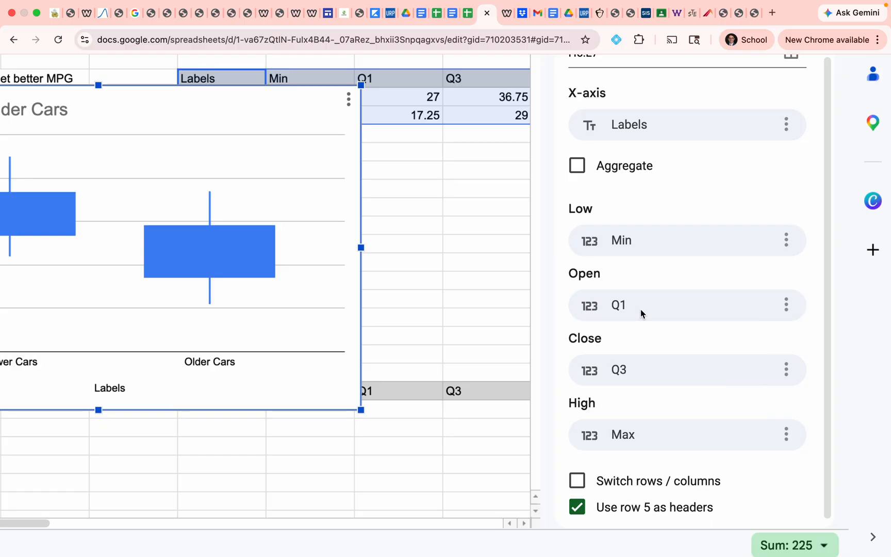
scroll(646, 379, "down", 1)
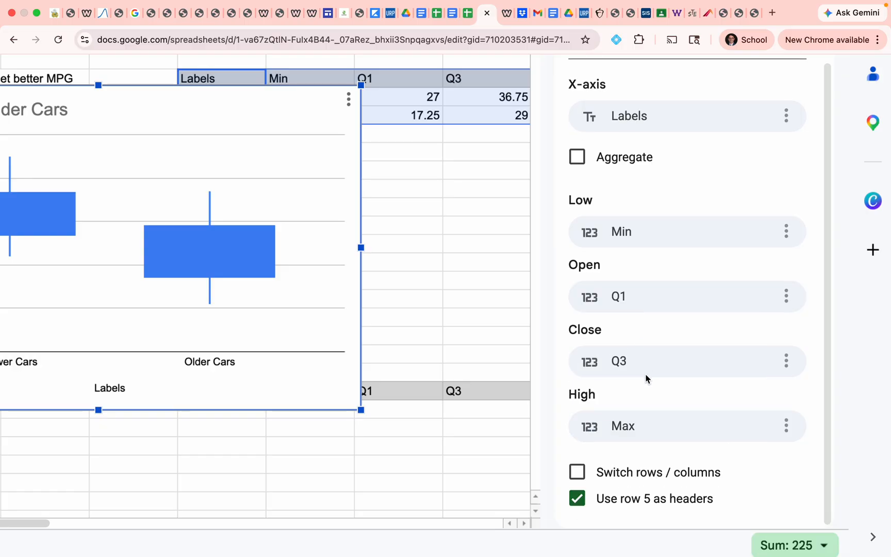
left_click(633, 428)
left_click(633, 427)
scroll(608, 260, "down", 5)
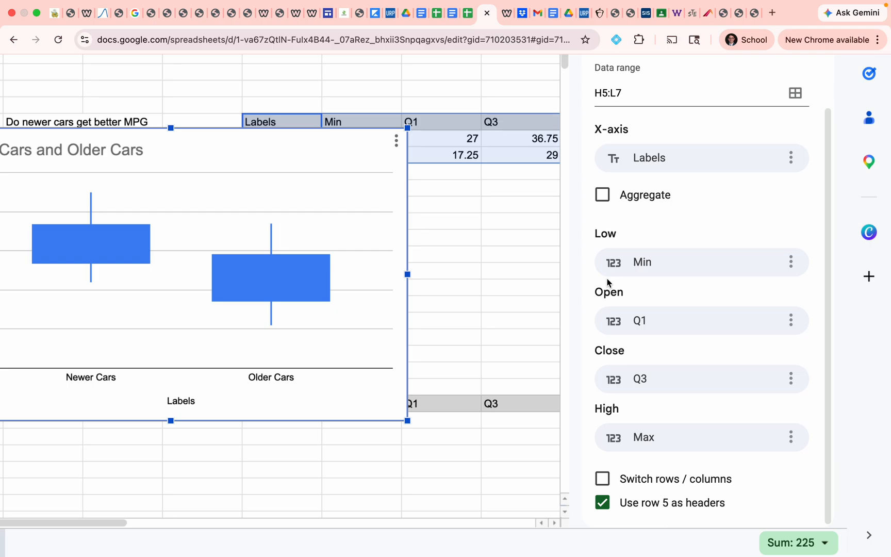
scroll(606, 280, "down", 1)
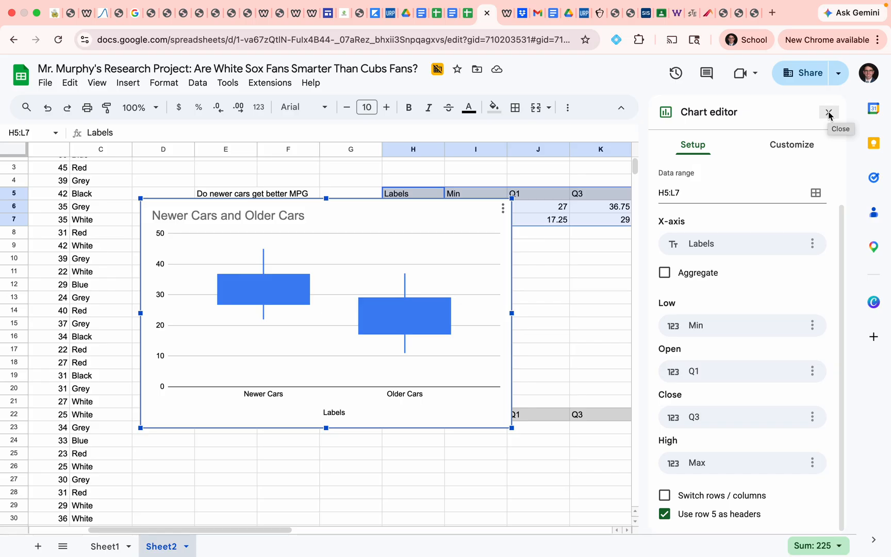
- Compare the chart with Switch rows / columns on and off, leave the option off, and close the chart editor
left_click(664, 496)
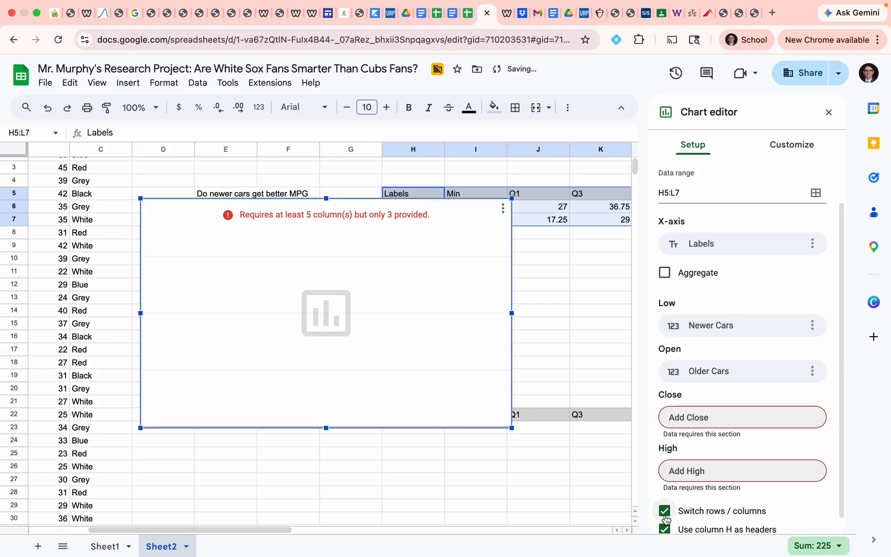
left_click(664, 515)
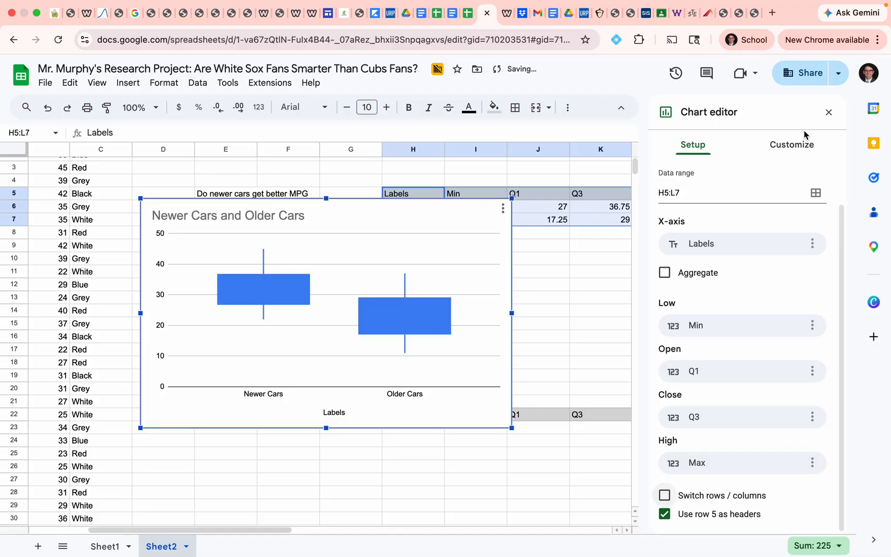
left_click(828, 112)
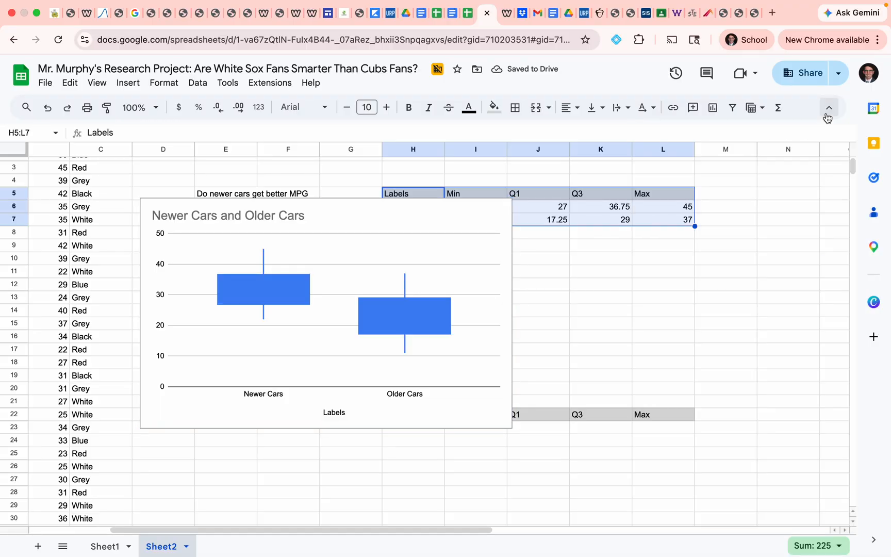
- Move the candlestick chart directly below the upper summary table and inspect the values of both boxes
left_click(450, 330)
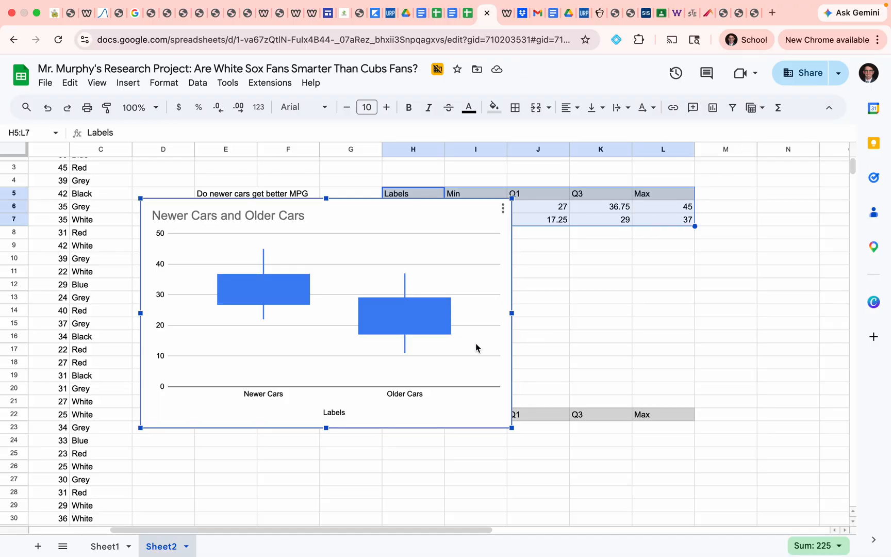
left_click_drag(457, 382, 667, 411)
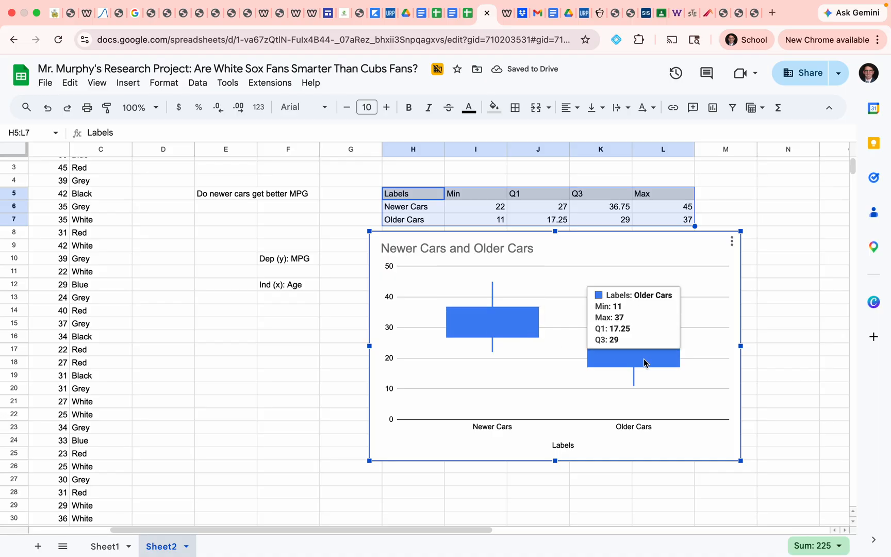
mouse_move(516, 332)
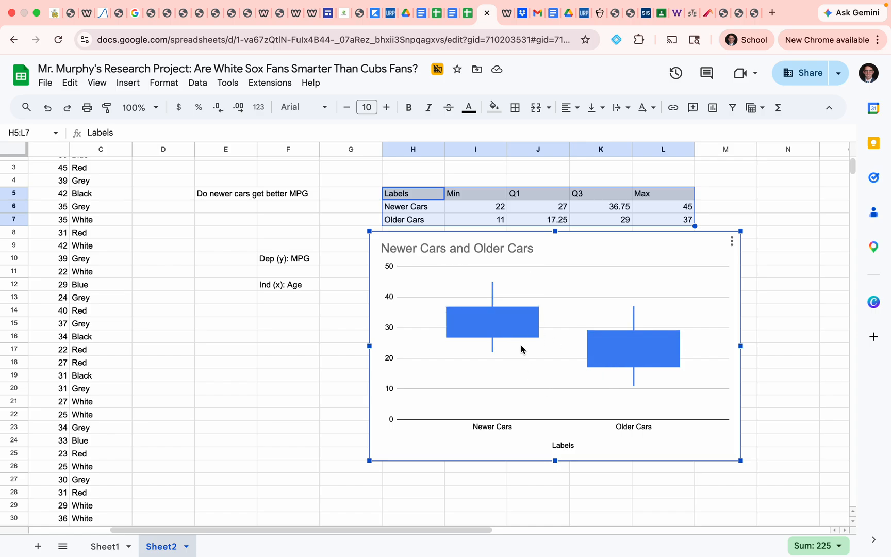
mouse_move(629, 367)
- Move the candlestick chart beside the upper summary table, into the empty area from column M onward
scroll(551, 379, "down", 5)
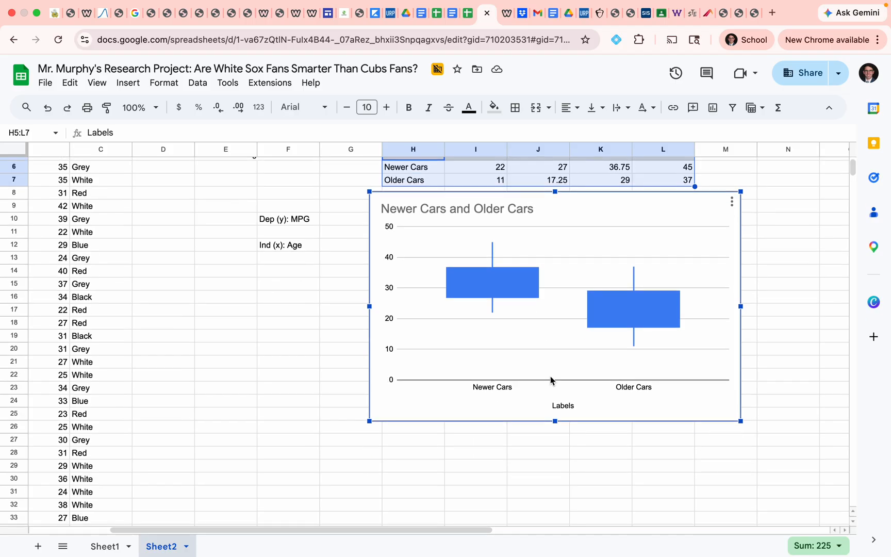
scroll(541, 464, "up", 6)
scroll(542, 464, "right", 1)
scroll(536, 408, "down", 2)
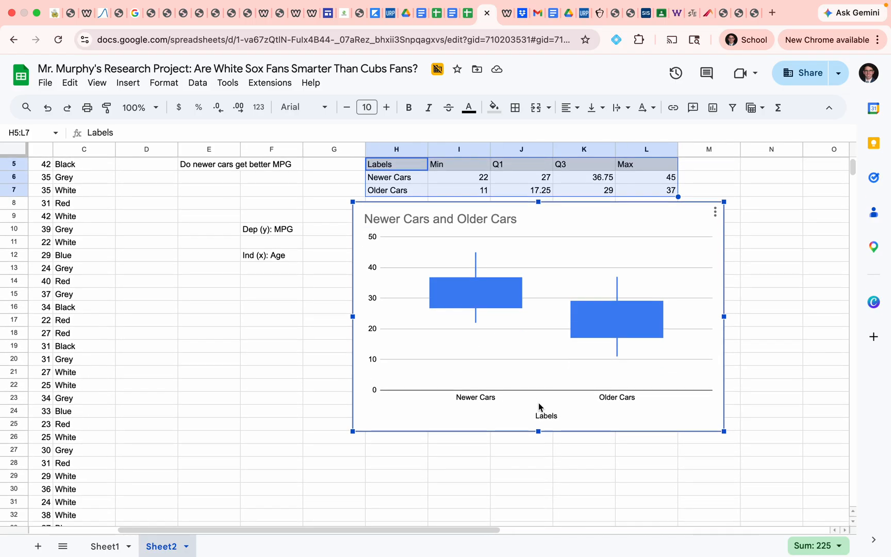
scroll(538, 413, "up", 2)
scroll(539, 413, "right", 3)
left_click_drag(454, 294, 791, 242)
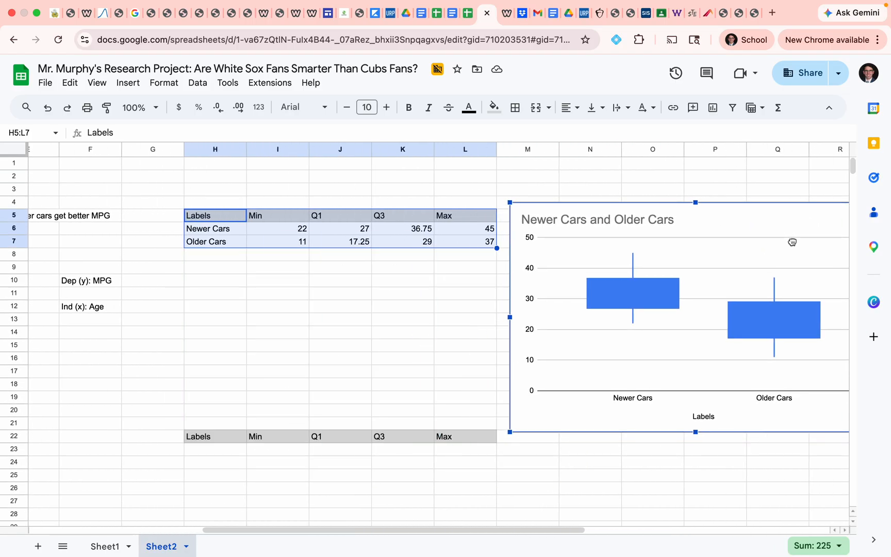
scroll(787, 246, "right", 1)
scroll(787, 246, "right", 1)
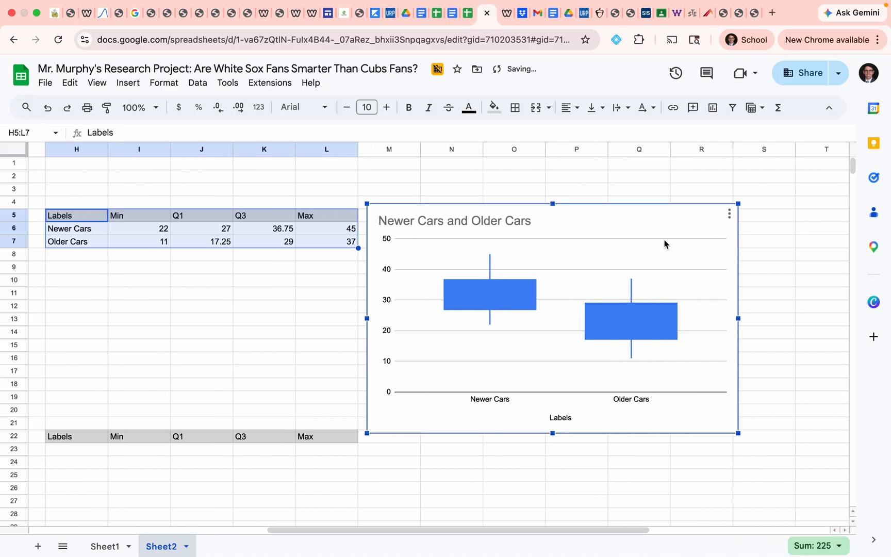
left_click_drag(664, 242, 687, 247)
- Review the age and mileage data alongside the empty second summary table headed in row 22
scroll(466, 266, "left", 2)
scroll(467, 266, "left", 4)
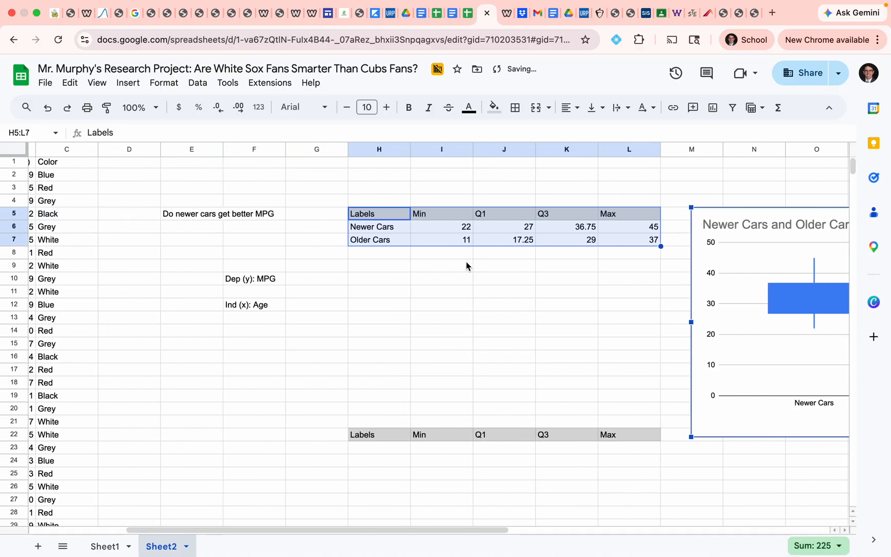
scroll(466, 266, "right", 2)
scroll(466, 266, "down", 2)
scroll(466, 266, "down", 1)
scroll(466, 266, "left", 1)
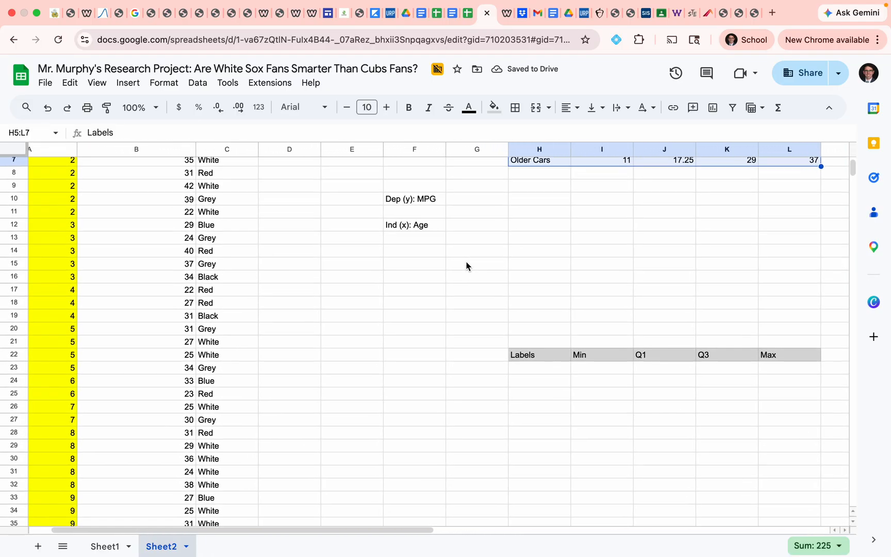
- Remove the yellow fill from the newer-car age cells A2:A35
scroll(466, 266, "up", 3)
scroll(466, 266, "down", 2)
scroll(466, 266, "up", 3)
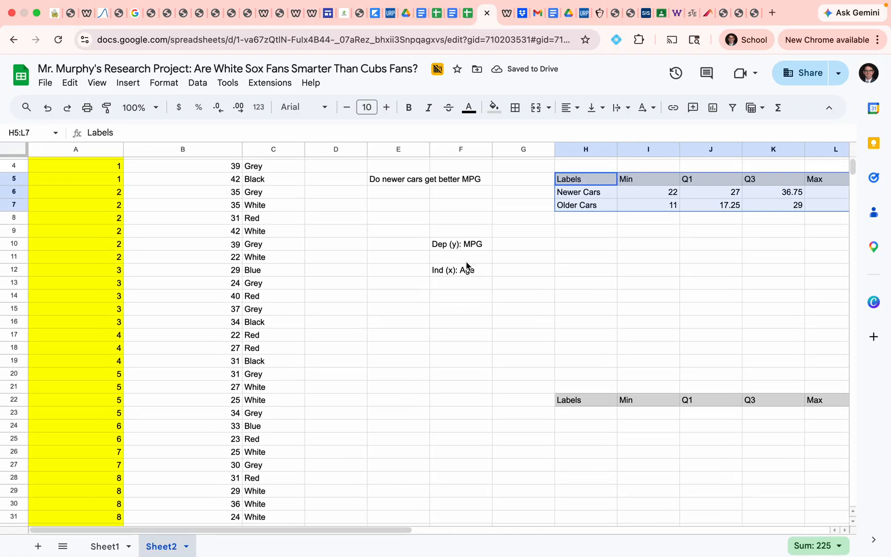
scroll(466, 266, "left", 1)
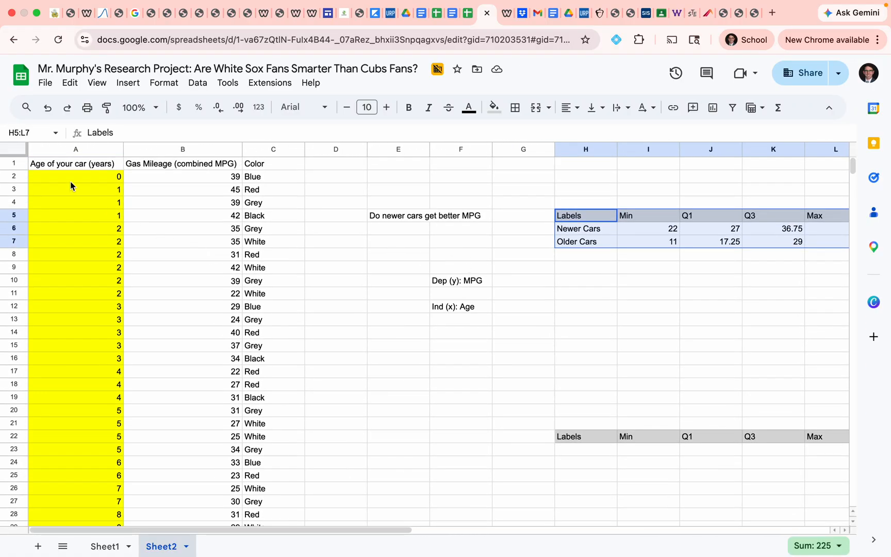
left_click_drag(72, 178, 111, 375)
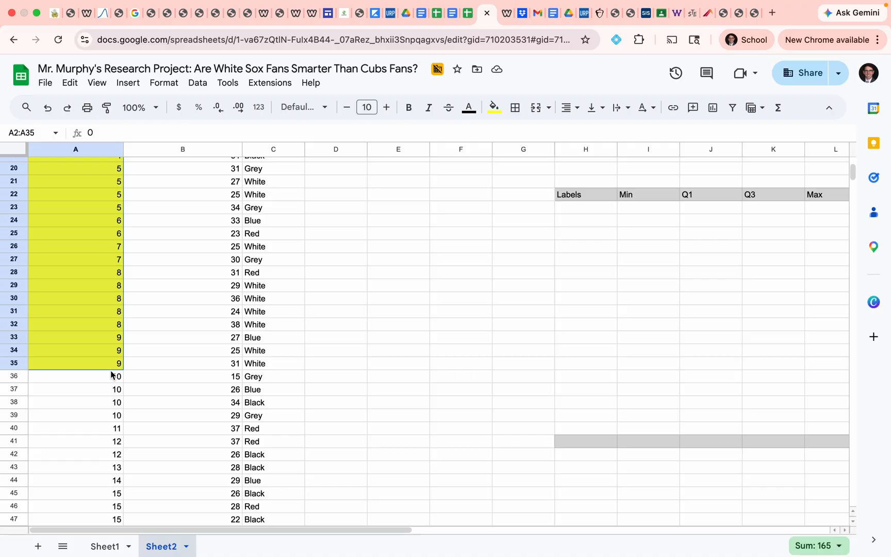
scroll(111, 371, "up", 6)
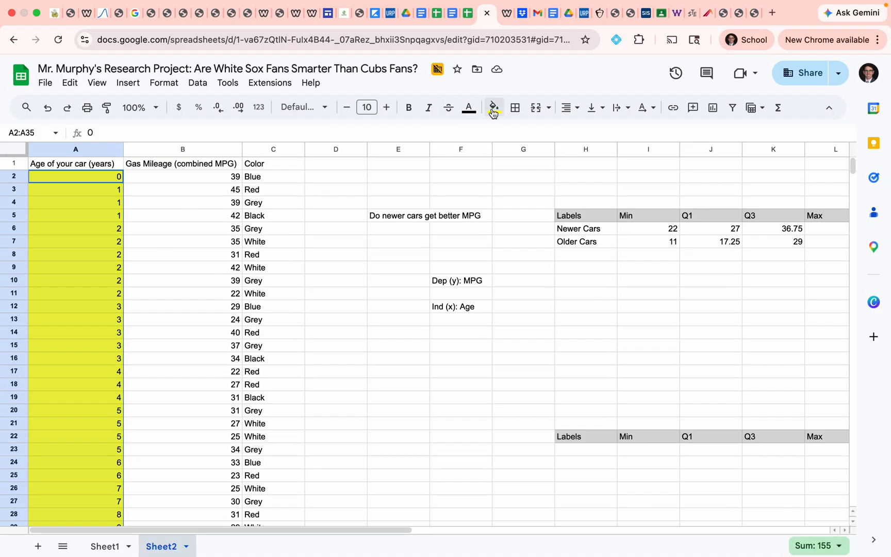
left_click(494, 107)
left_click(525, 130)
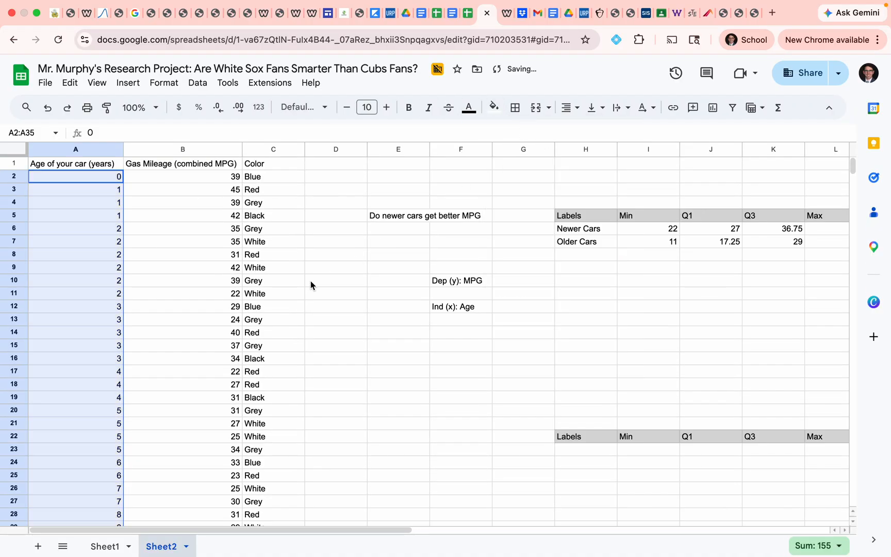
left_click(334, 216)
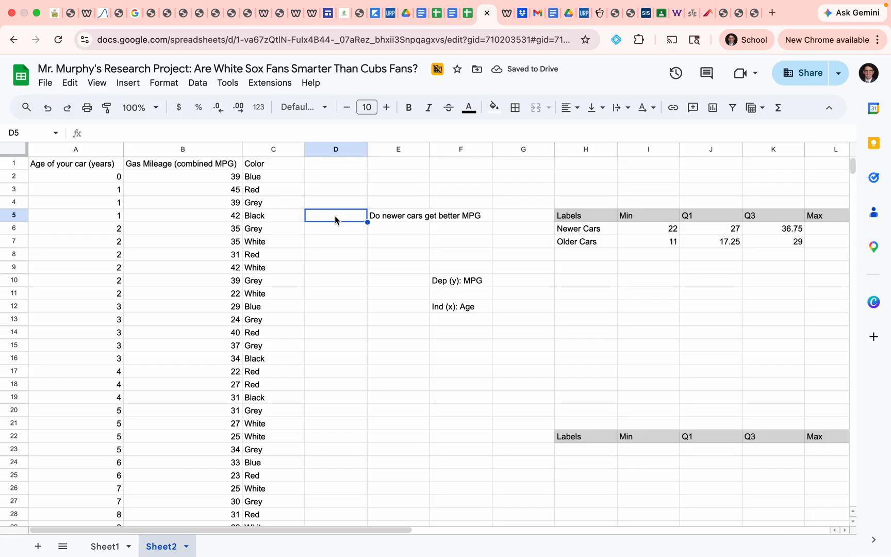
- Try sorting the sheet A to Z by the Color column, and undo the sort
left_click(296, 149)
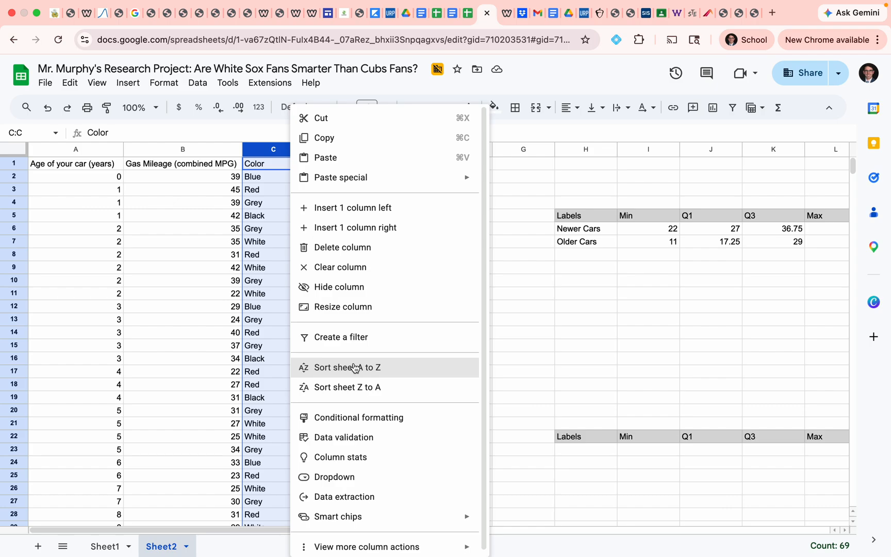
left_click(388, 366)
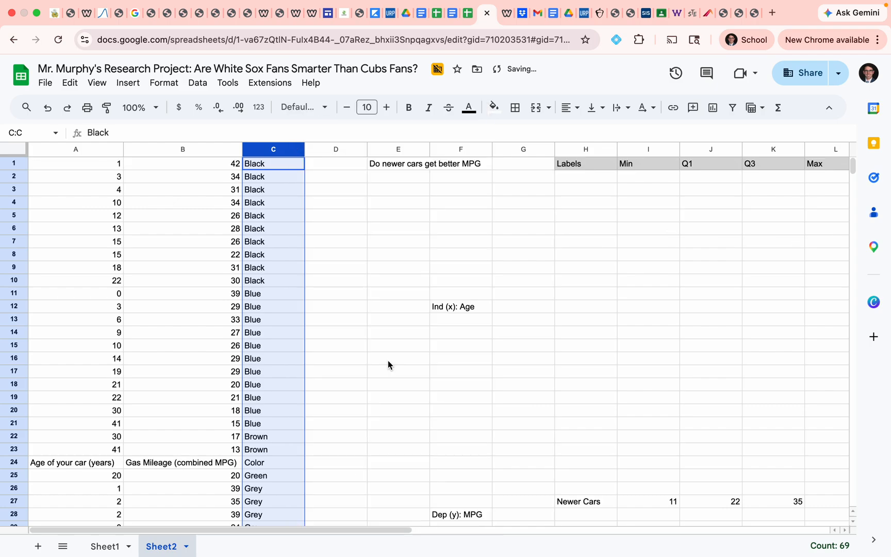
key("super+z")
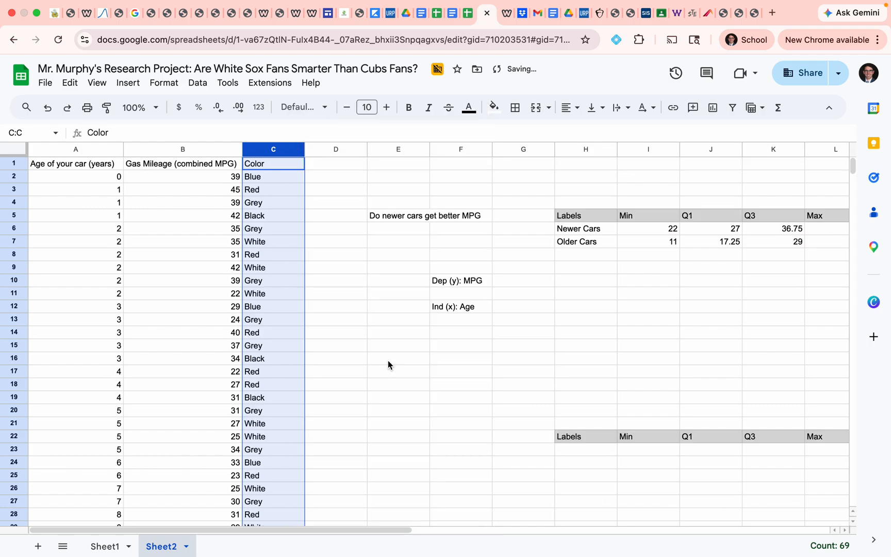
- Sort the sheet A to Z with the age, gas mileage and color columns A to C selected
left_click(374, 227)
left_click_drag(82, 163, 253, 229)
left_click(312, 178)
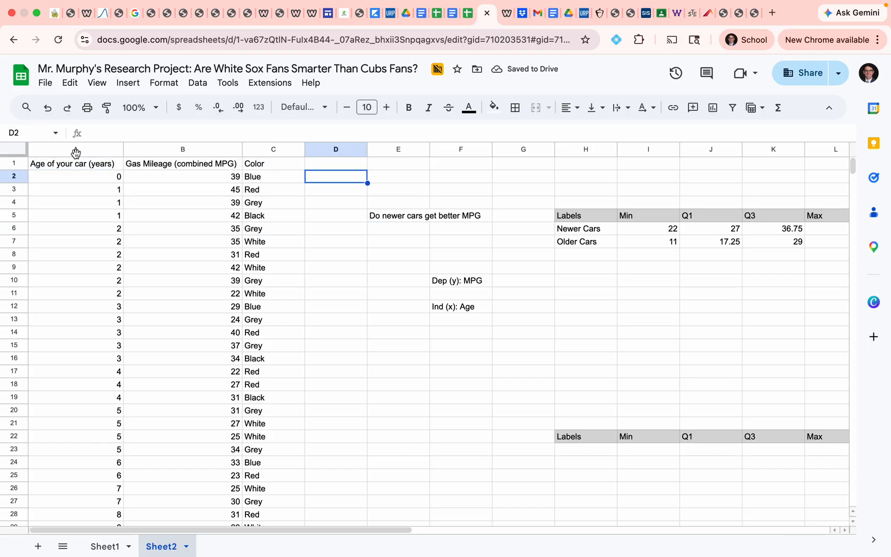
left_click_drag(76, 150, 302, 149)
left_click(298, 152)
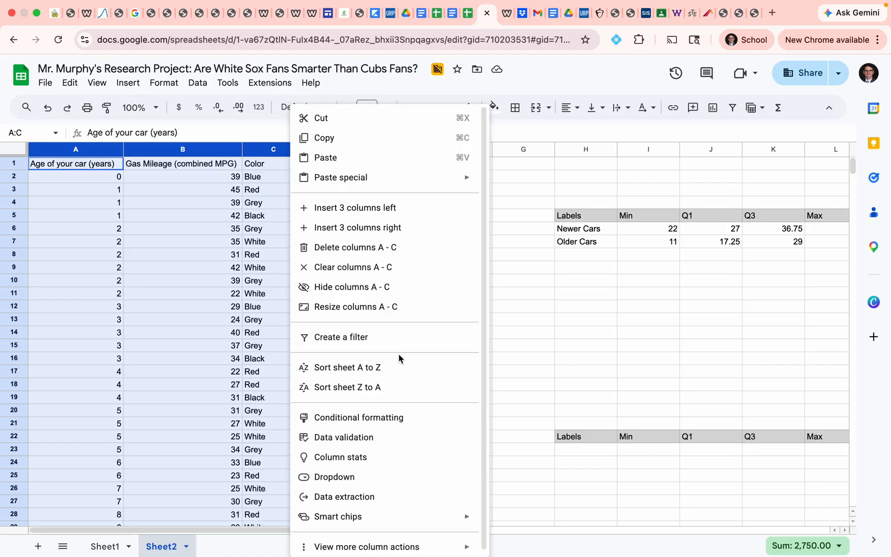
left_click(407, 368)
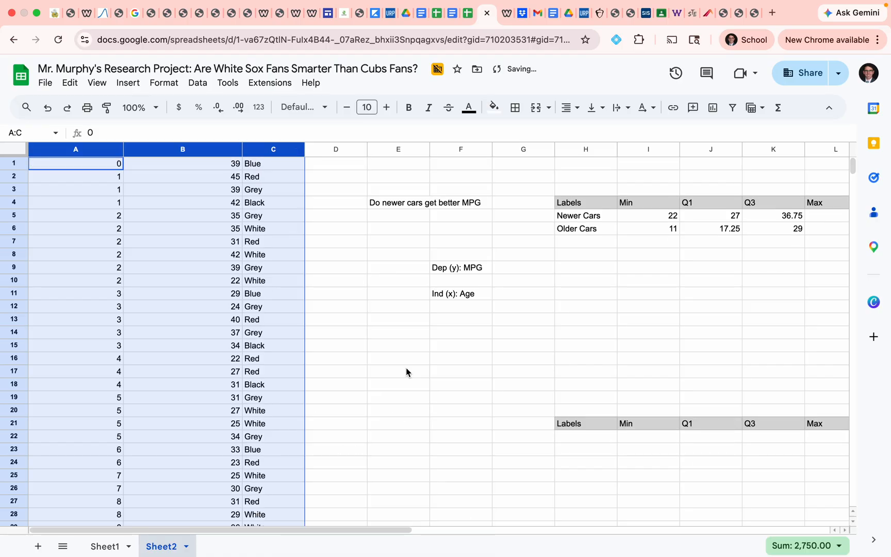
left_click(297, 150)
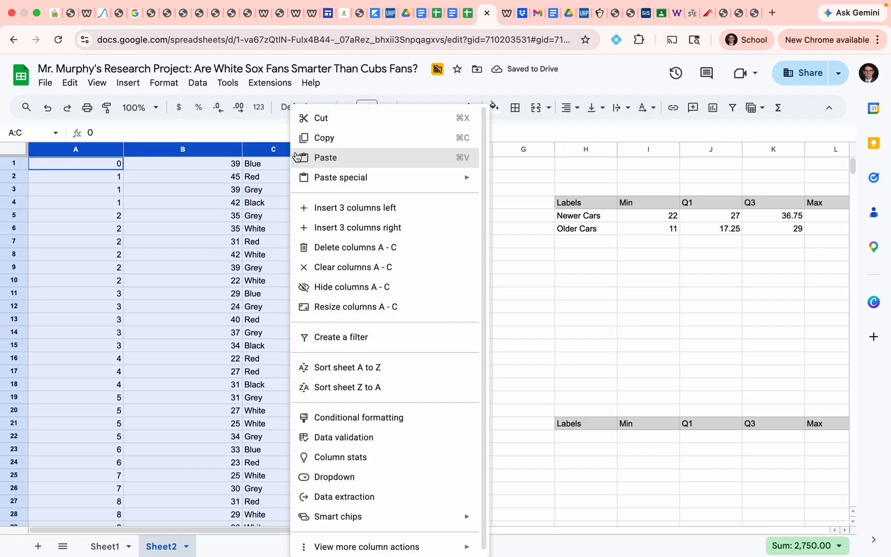
left_click(378, 367)
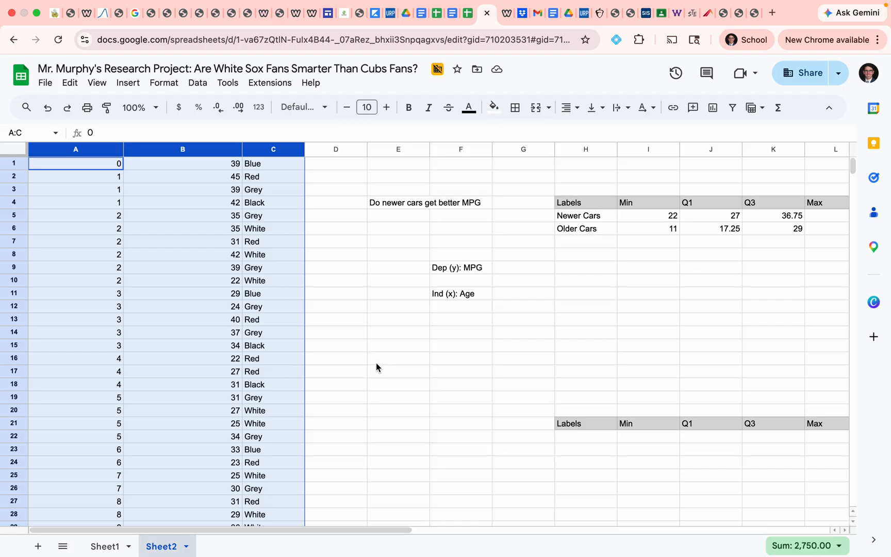
left_click(317, 244)
- Try again to sort the sheet A to Z by the car colors in column C, and undo it
scroll(317, 244, "right", 5)
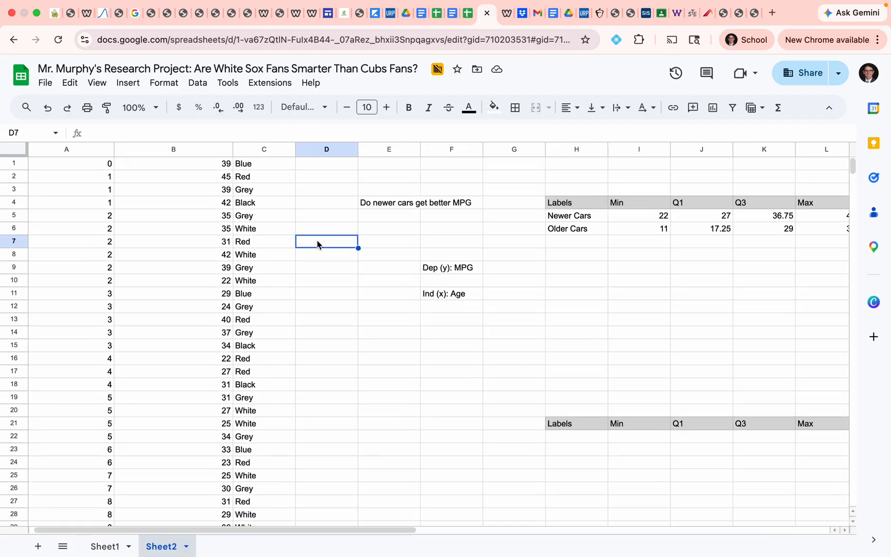
scroll(317, 244, "right", 3)
scroll(317, 244, "left", 5)
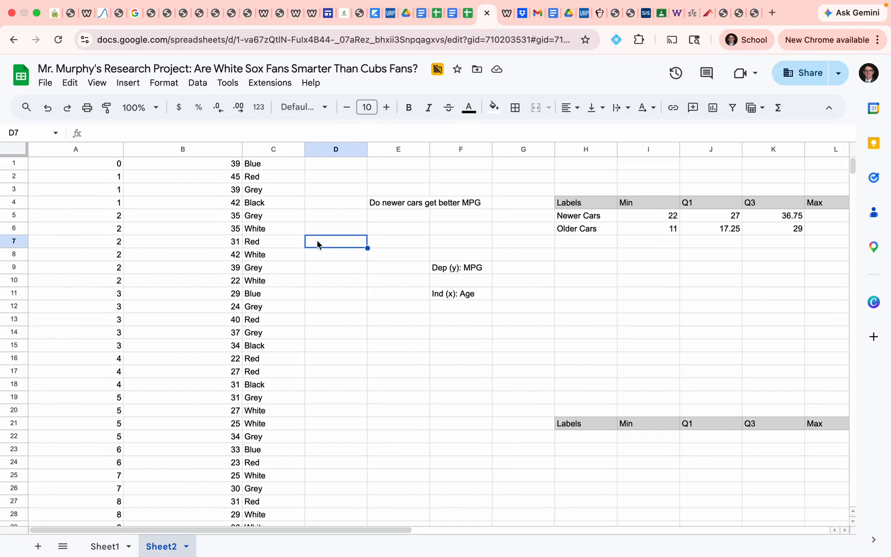
left_click(284, 151)
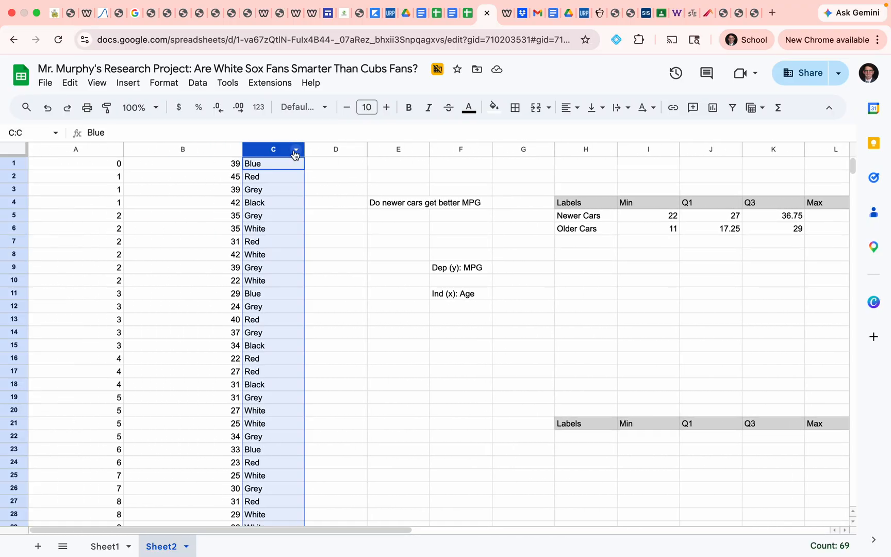
left_click(295, 150)
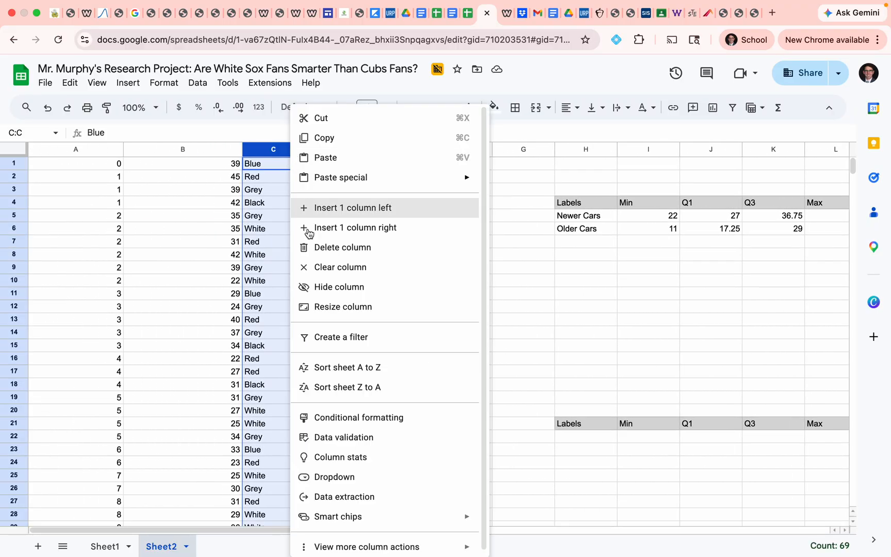
left_click(338, 368)
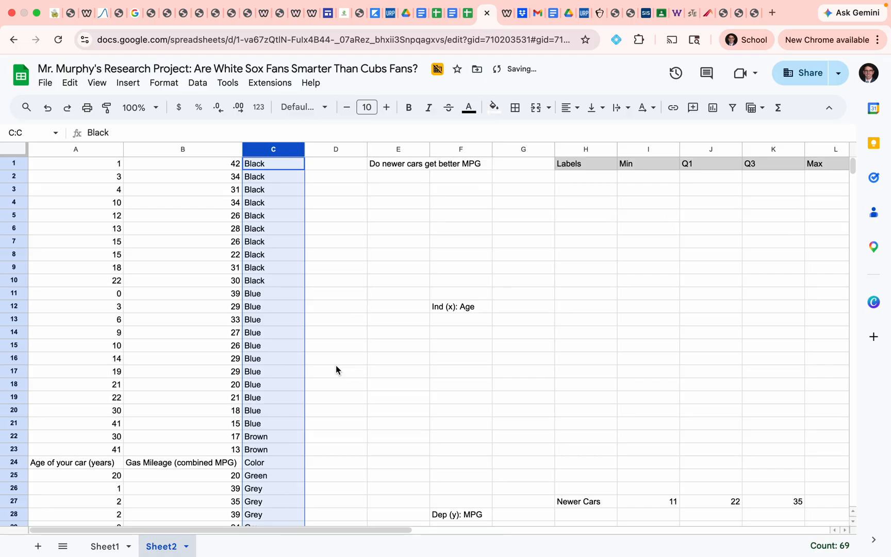
key("super+z")
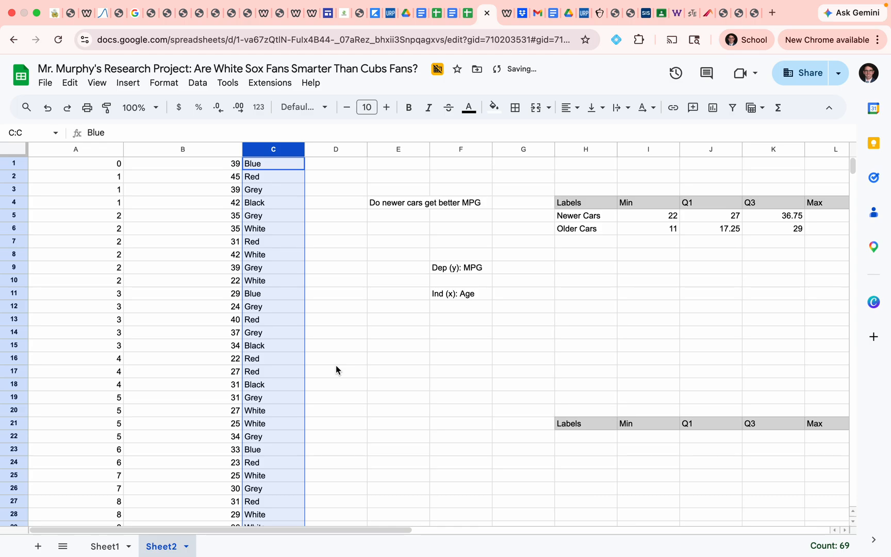
left_click(336, 366)
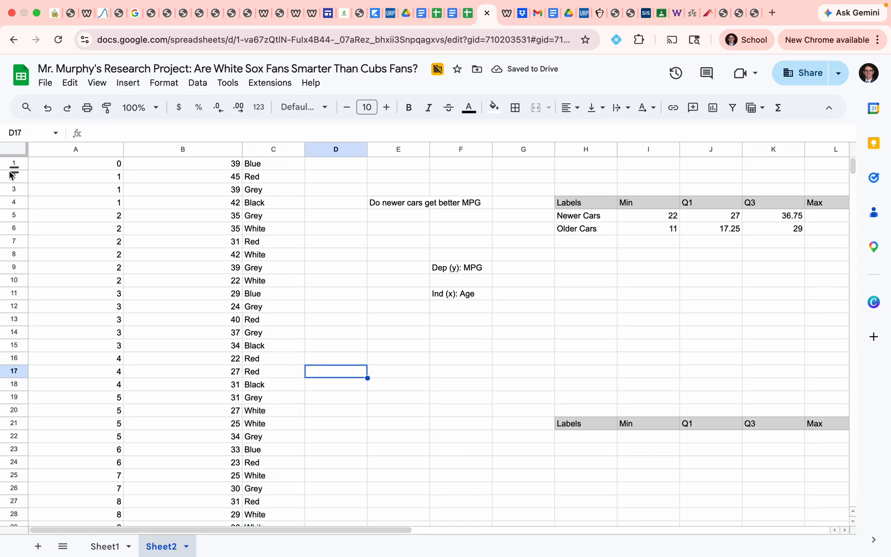
- Review the whole sheet at reduced browser zoom, with the car data, both summary tables and the candlestick chart
left_click(11, 151)
left_click(359, 306)
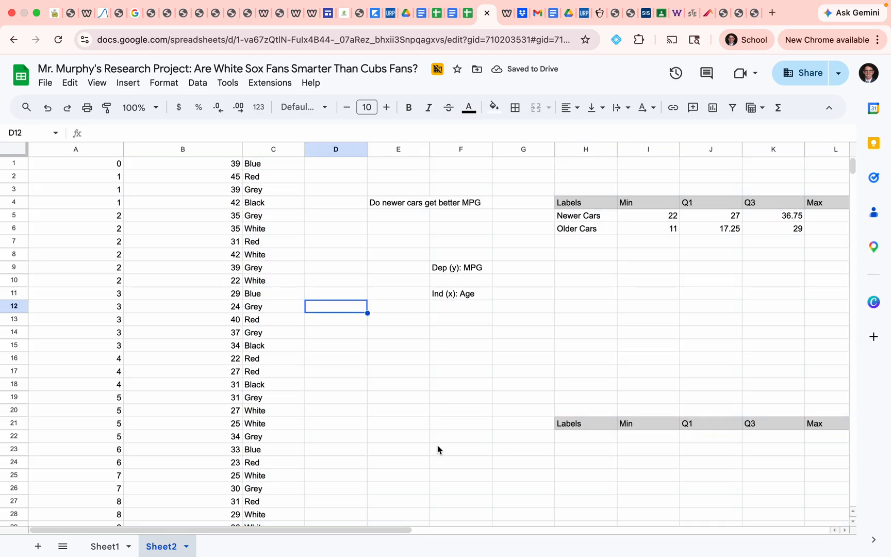
scroll(437, 448, "down", 3)
key("super+minus")
key("super+minus")
key("super+minus")
key("super+minus")
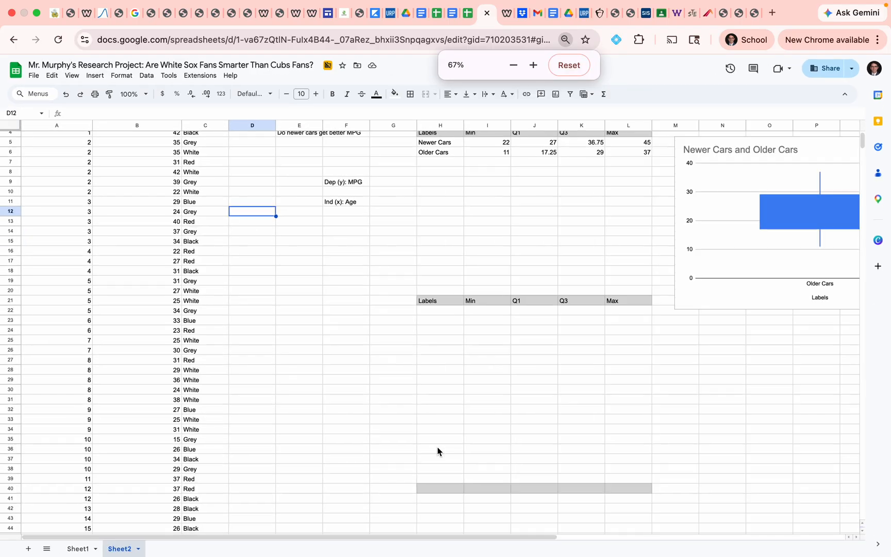
scroll(502, 292, "up", 3)
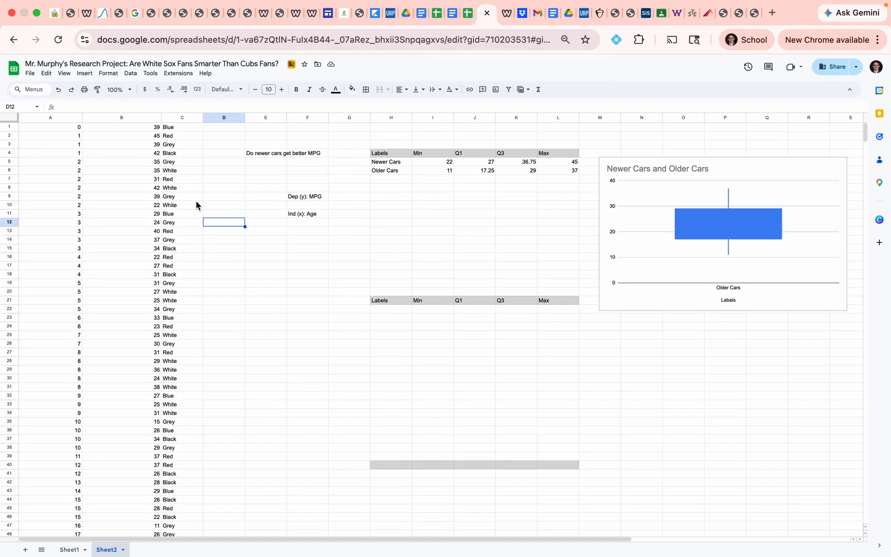
- Examine the car colors in column C and the mileage values in column B at 125% browser zoom, and restore the default zoom
key("super+equal")
key("super+equal")
key("super+equal")
key("super+equal")
key("super+equal")
key("super+equal")
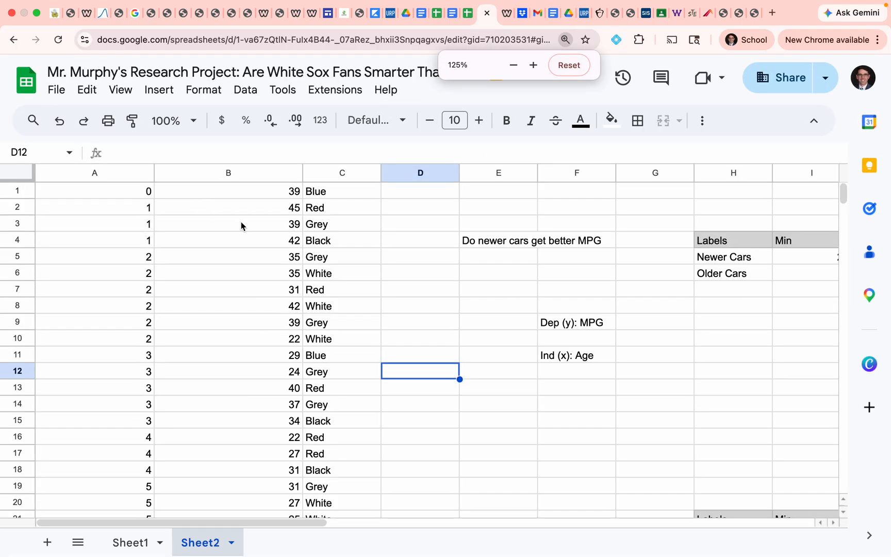
left_click_drag(326, 195, 380, 300)
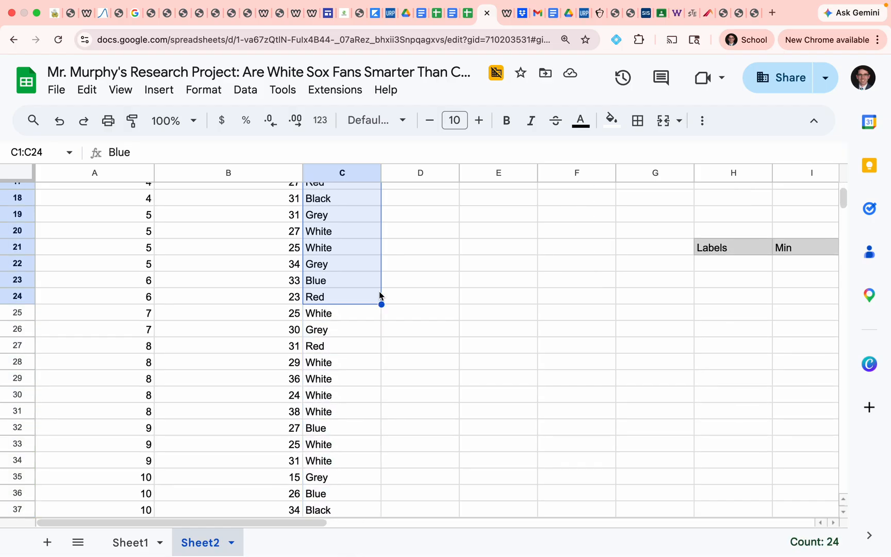
left_click_drag(248, 198, 252, 553)
left_click(255, 479)
scroll(493, 367, "up", 10)
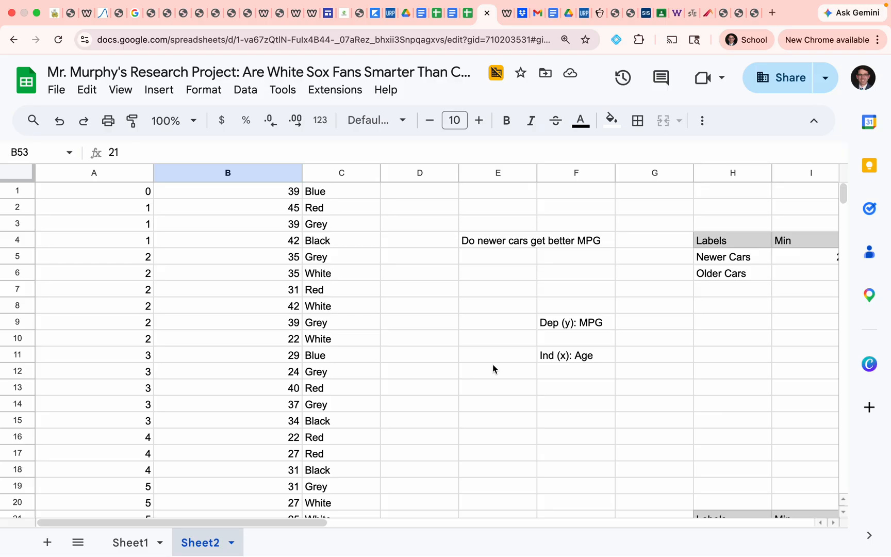
key("super+0")
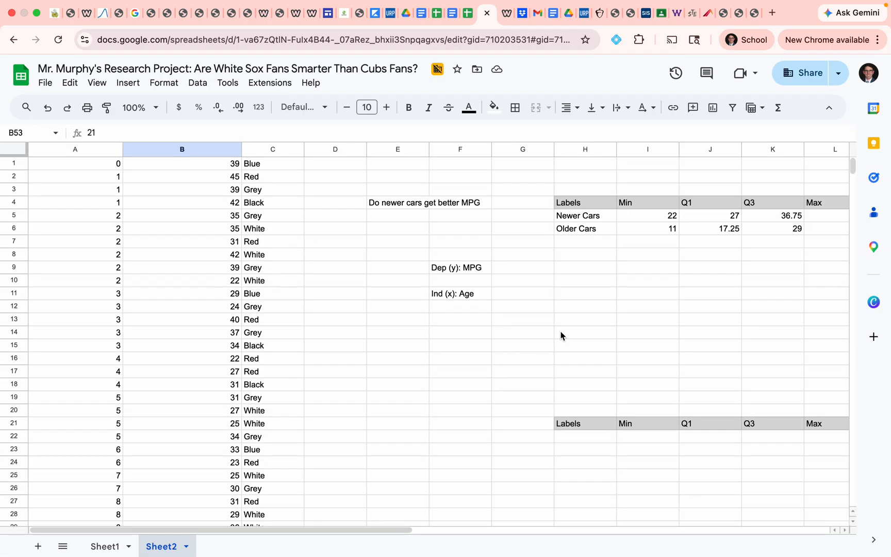
- Delete the "Newer Cars and Older Cars" candlestick chart beside the upper summary table
scroll(566, 248, "right", 10)
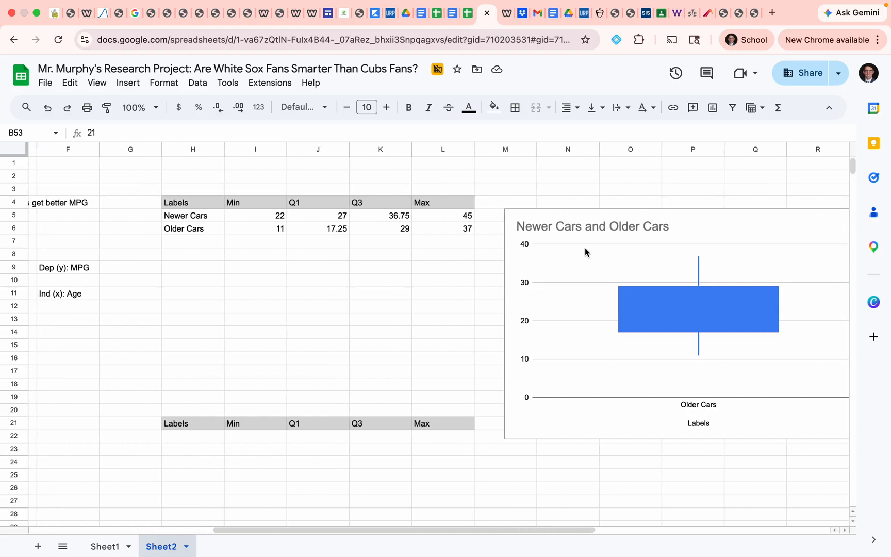
scroll(585, 251, "right", 3)
left_click(448, 306)
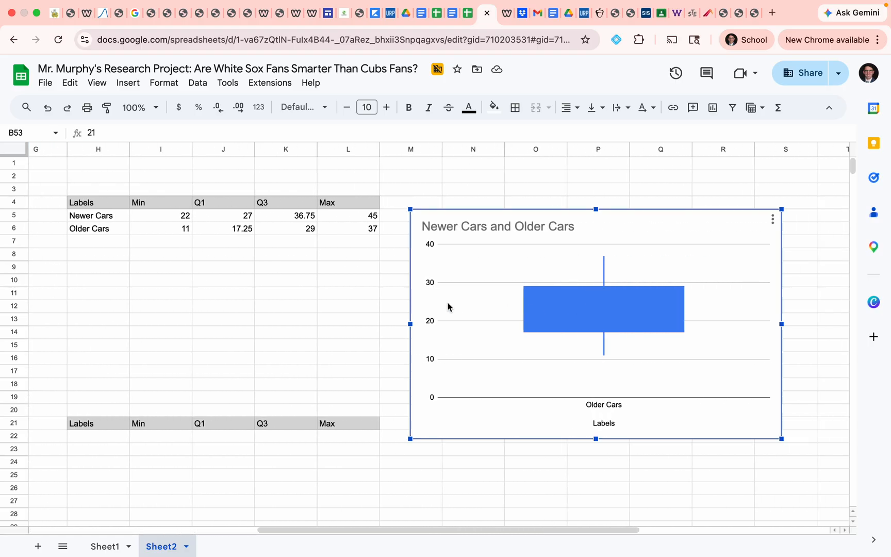
mouse_move(411, 324)
left_mouse_down()
mouse_move(354, 320)
mouse_move(349, 329)
mouse_move(570, 342)
mouse_move(624, 356)
mouse_move(421, 338)
left_mouse_up()
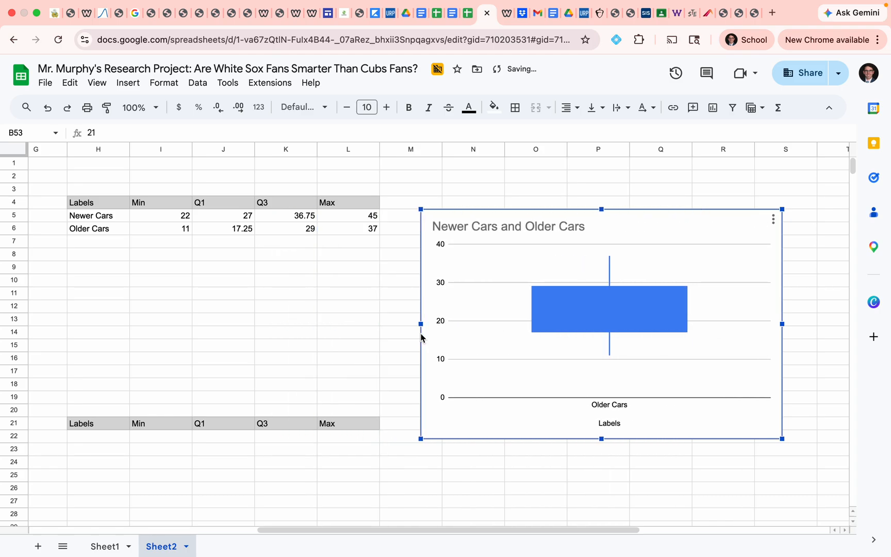
scroll(490, 319, "down", 2)
left_click(775, 195)
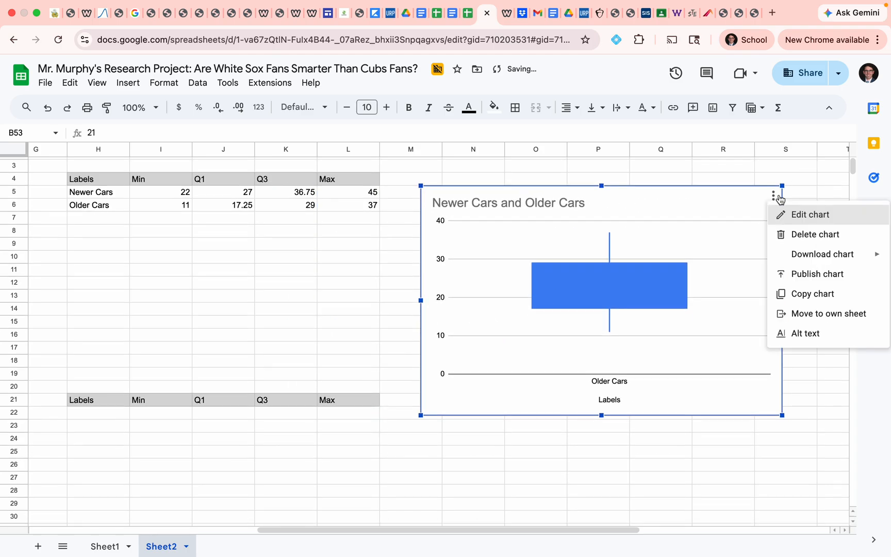
left_click(788, 234)
scroll(493, 260, "left", 2)
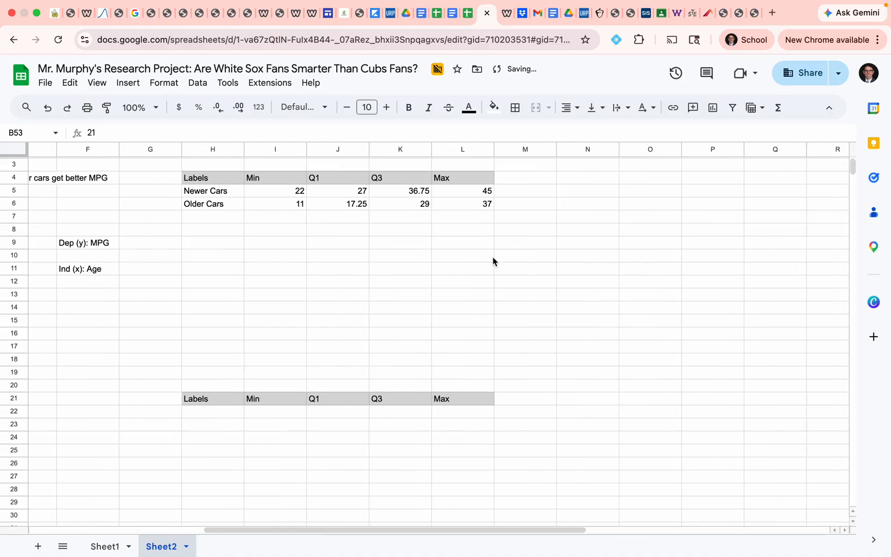
scroll(493, 261, "left", 5)
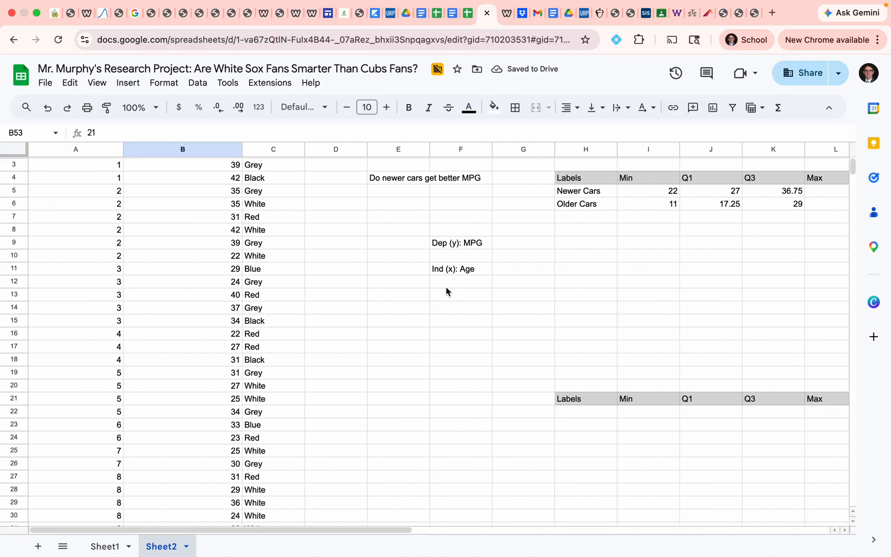
scroll(608, 198, "up", 2)
scroll(608, 198, "right", 3)
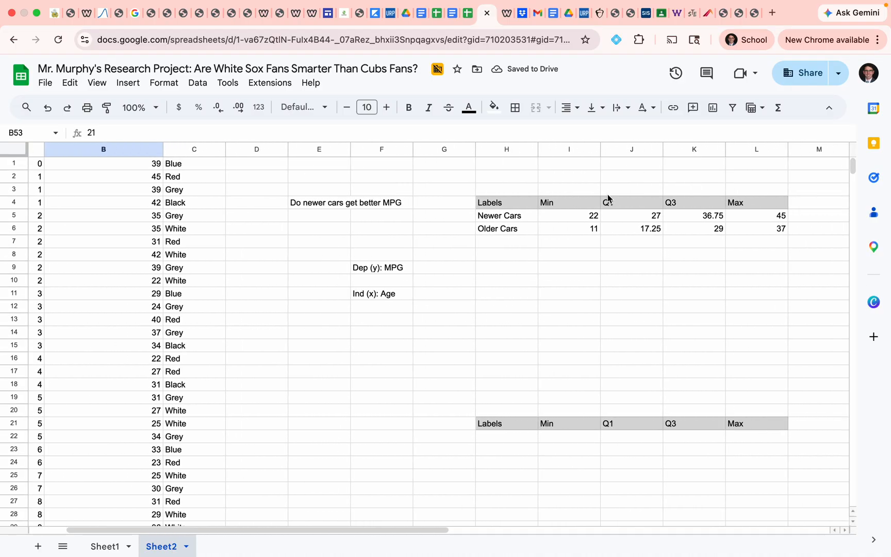
scroll(321, 202, "left", 3)
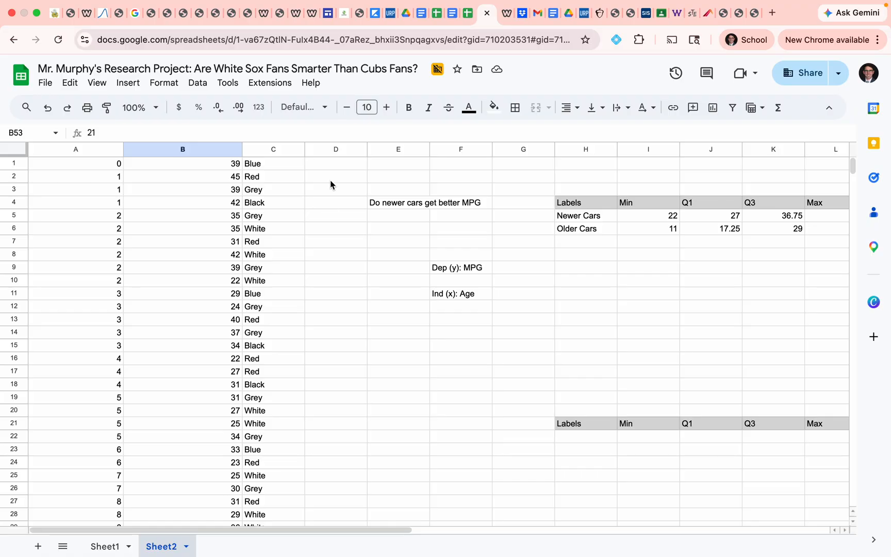
mouse_move(756, 5)
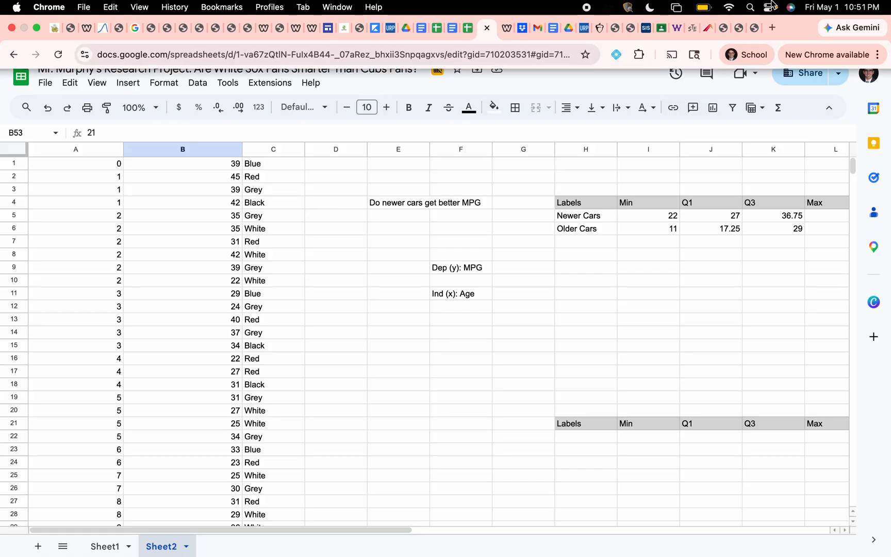